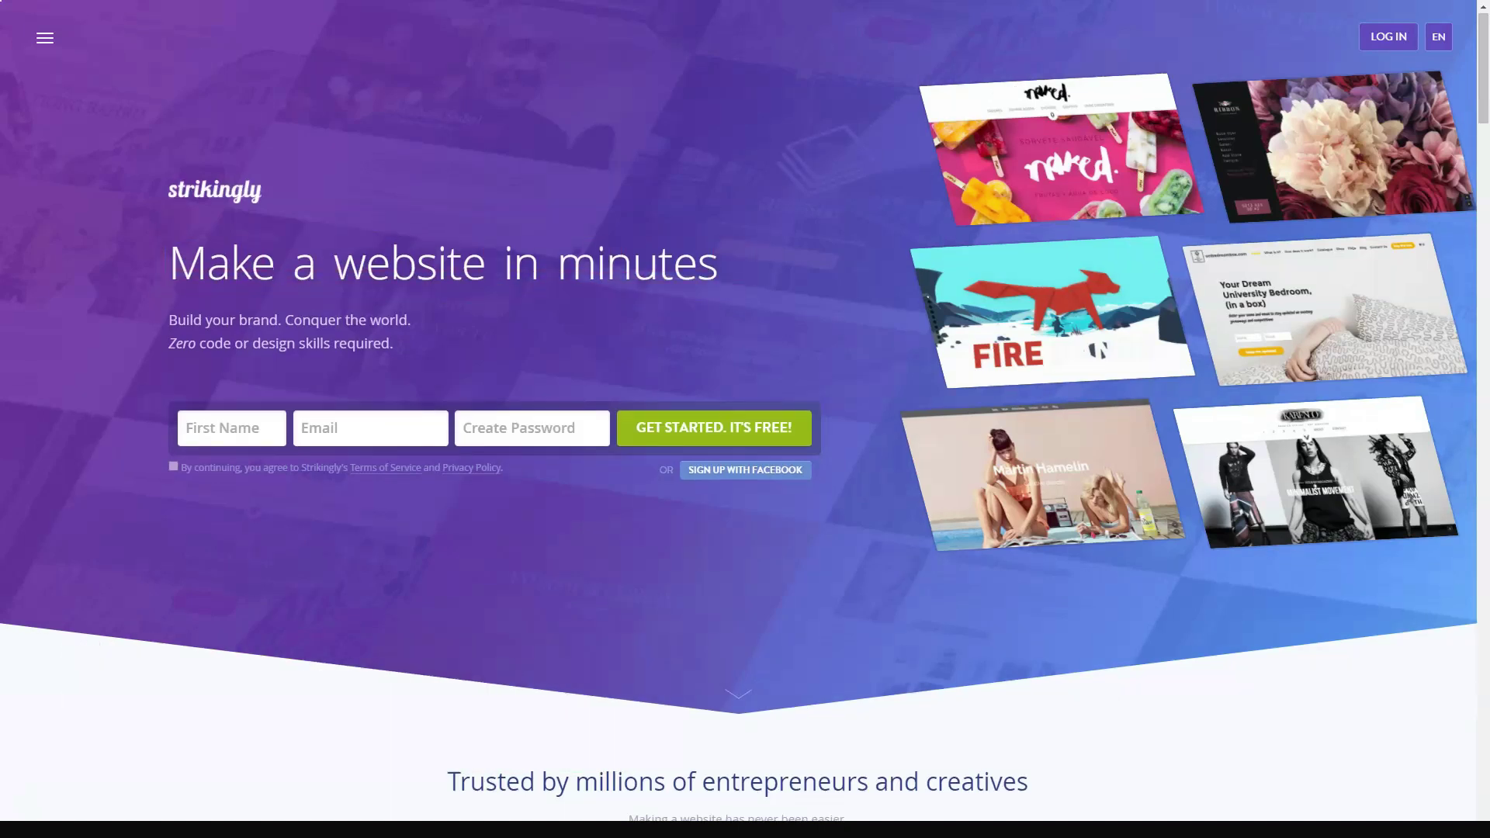
pyautogui.scroll(-2, 739, 437)
pyautogui.scroll(-1, 739, 436)
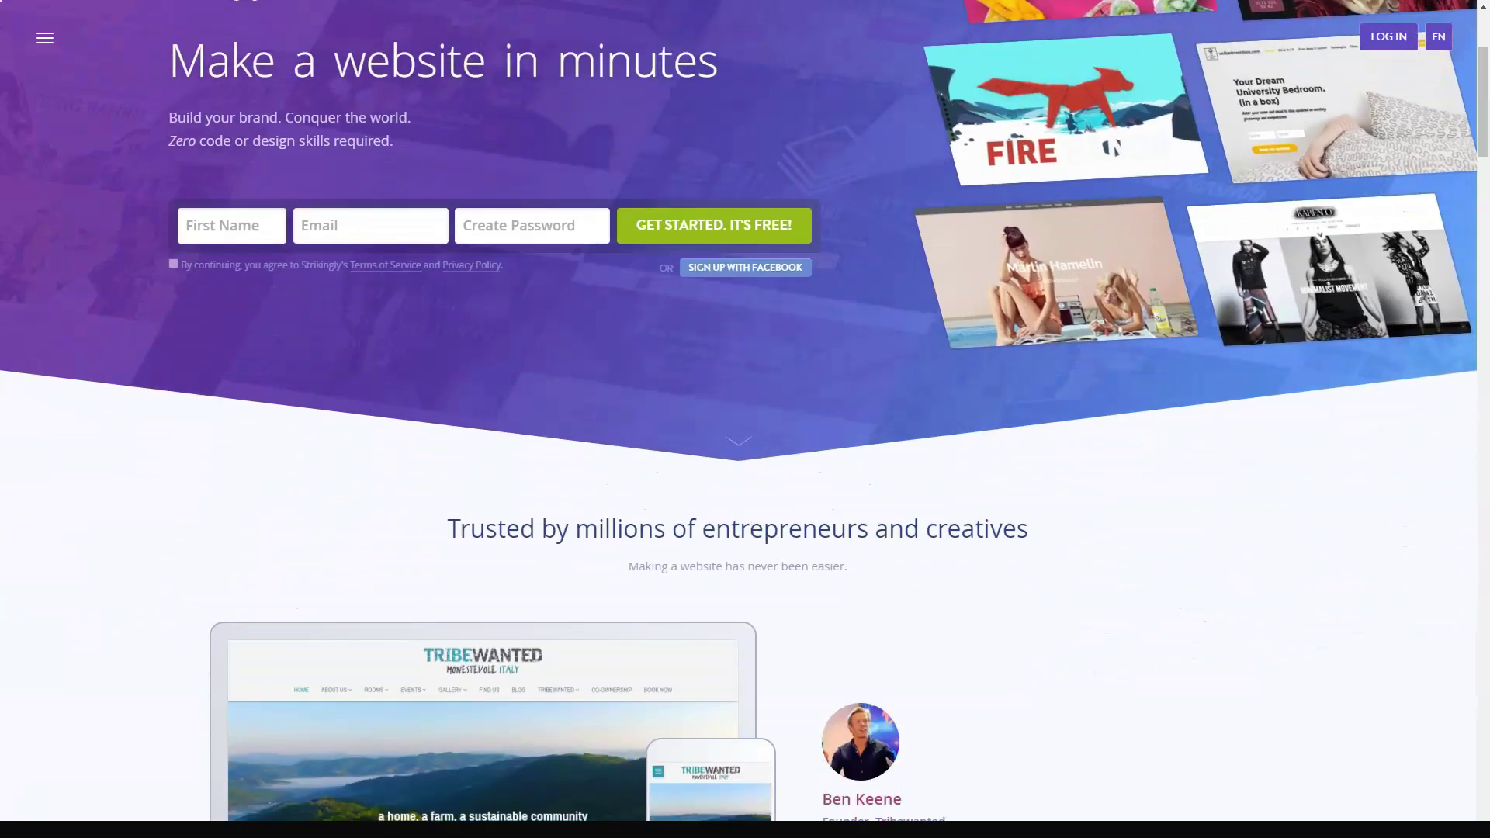
pyautogui.scroll(-1, 739, 435)
pyautogui.scroll(-1, 739, 435)
pyautogui.scroll(-1, 739, 435)
pyautogui.scroll(-1, 745, 419)
pyautogui.scroll(-1, 745, 419)
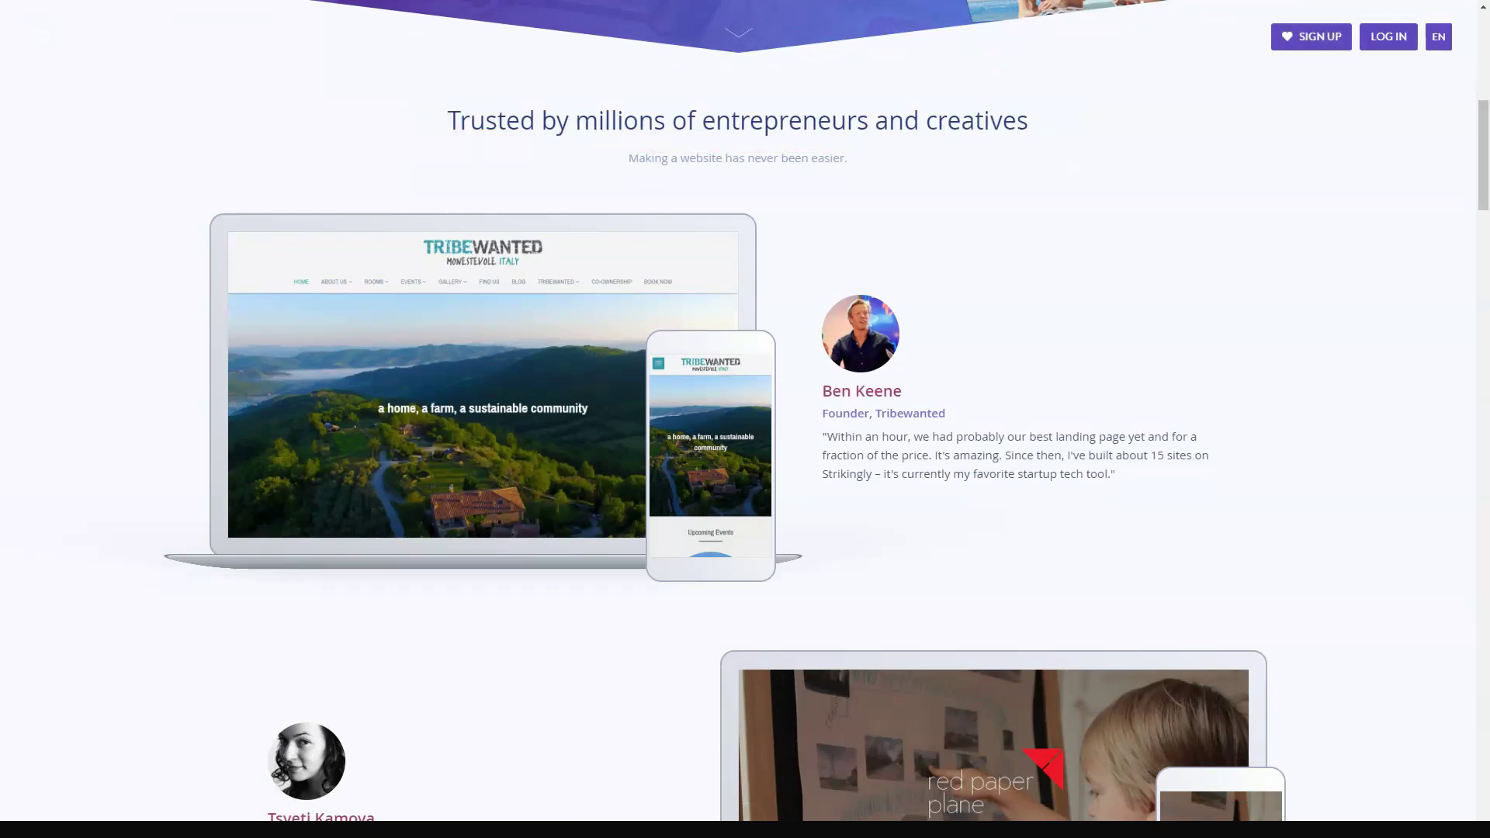
pyautogui.scroll(-1, 746, 420)
pyautogui.scroll(-2, 746, 419)
pyautogui.scroll(-2, 745, 419)
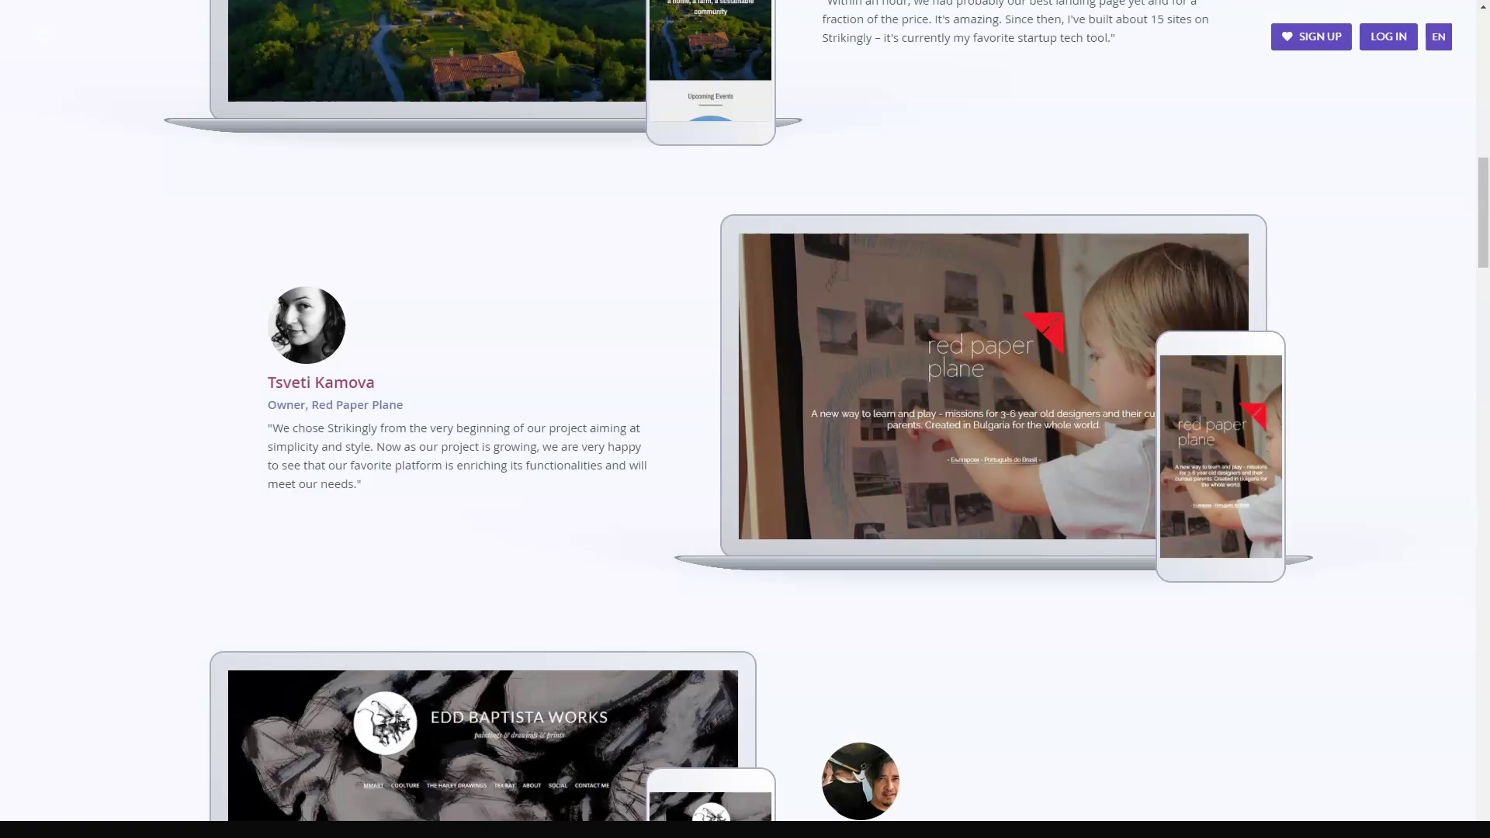
pyautogui.scroll(-2, 745, 420)
pyautogui.scroll(-2, 745, 419)
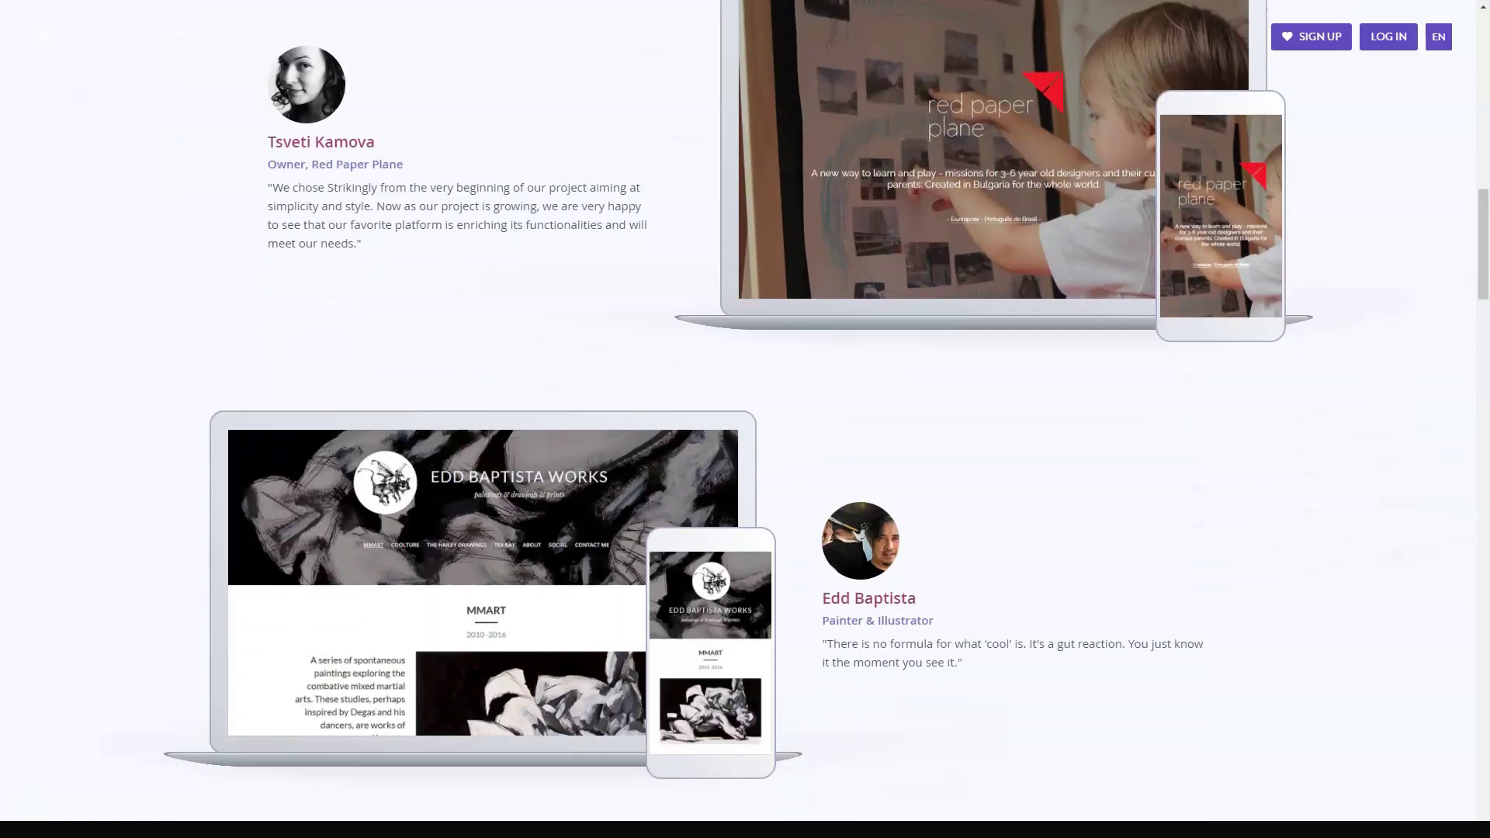
pyautogui.scroll(-1, 745, 419)
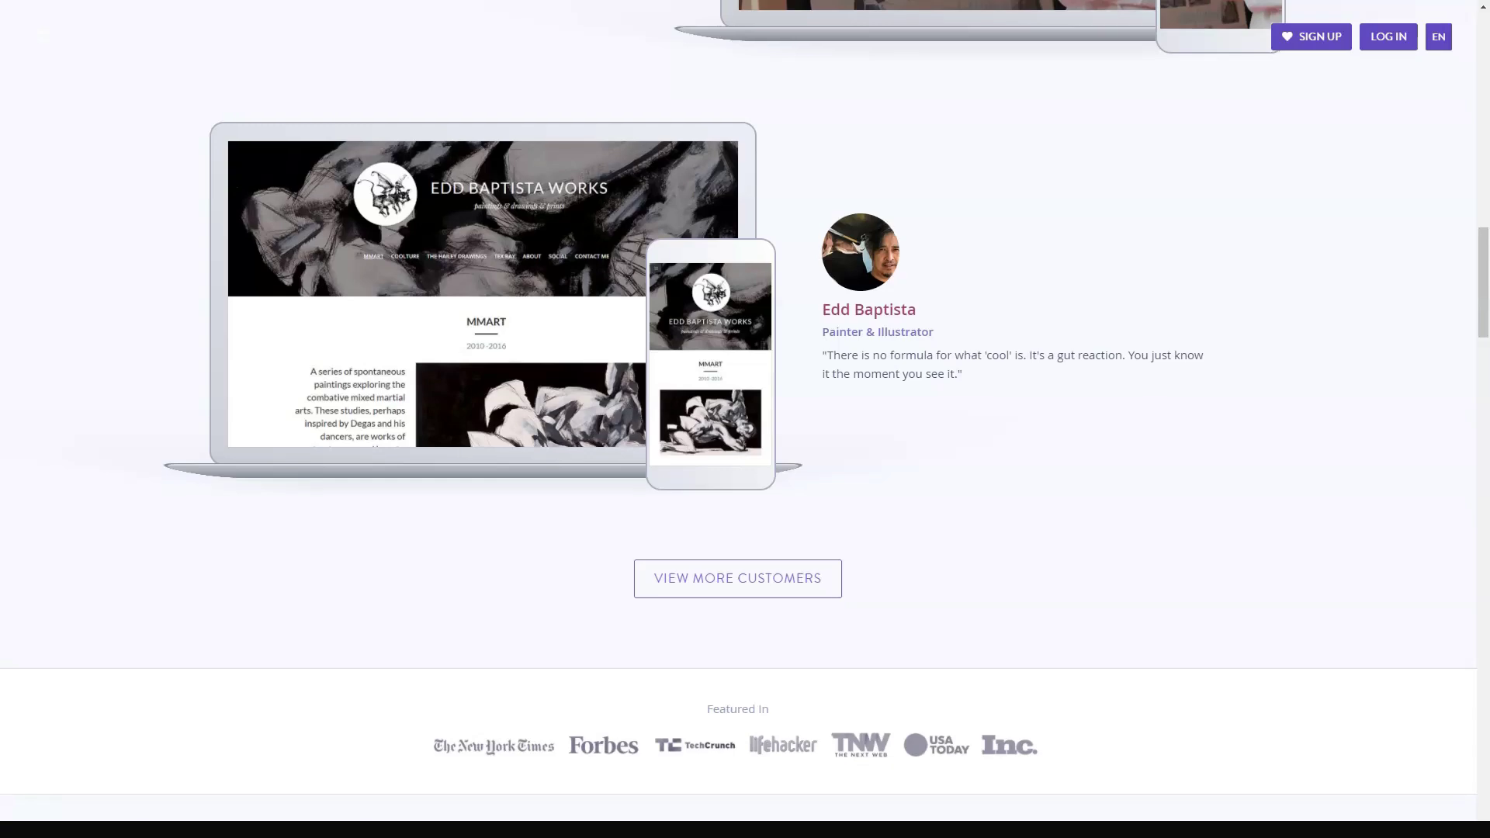
pyautogui.scroll(-3, 745, 419)
pyautogui.scroll(-2, 746, 419)
pyautogui.scroll(-1, 745, 420)
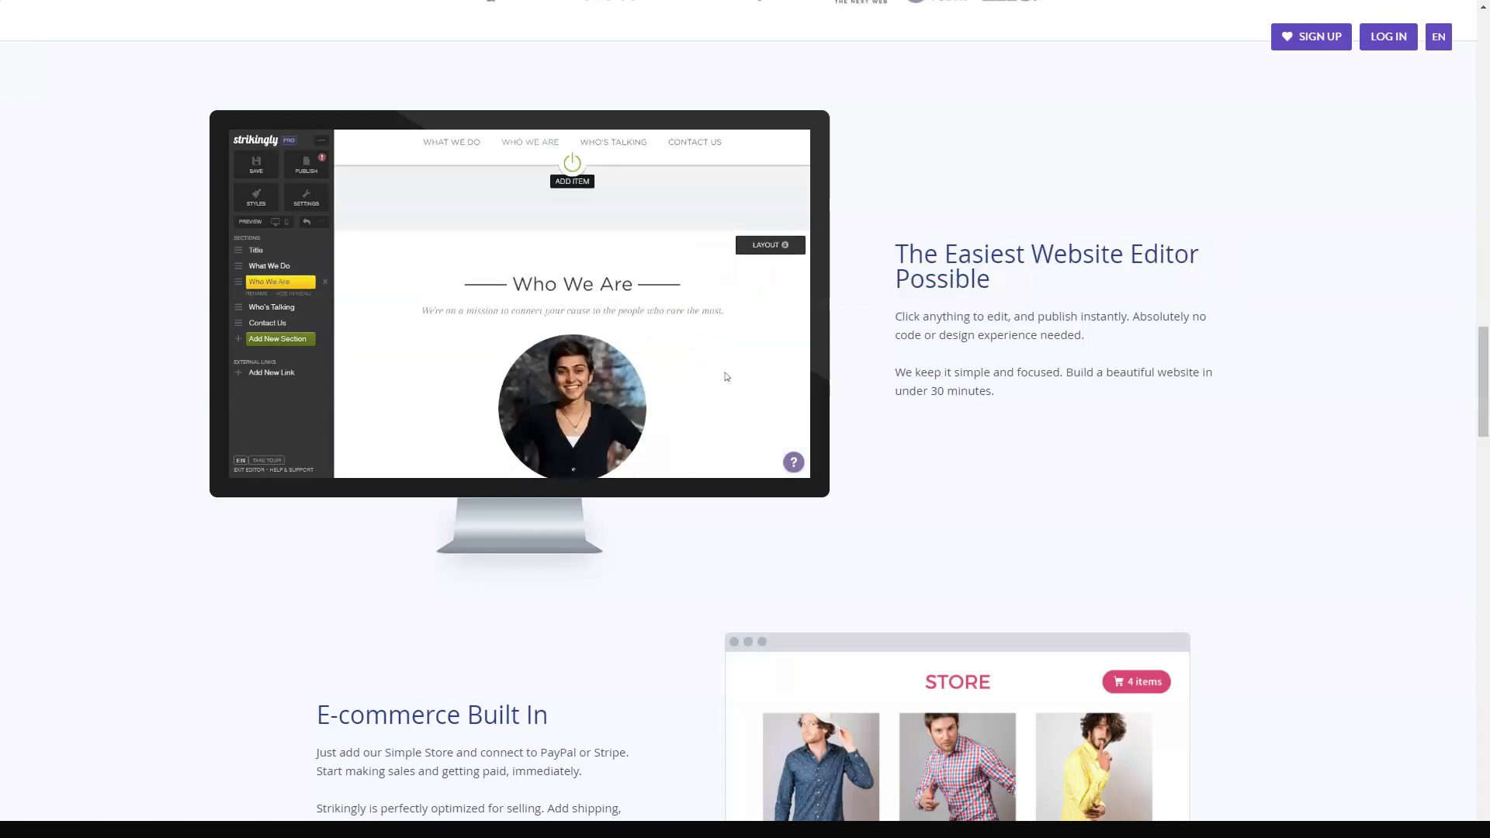
pyautogui.scroll(-1, 725, 376)
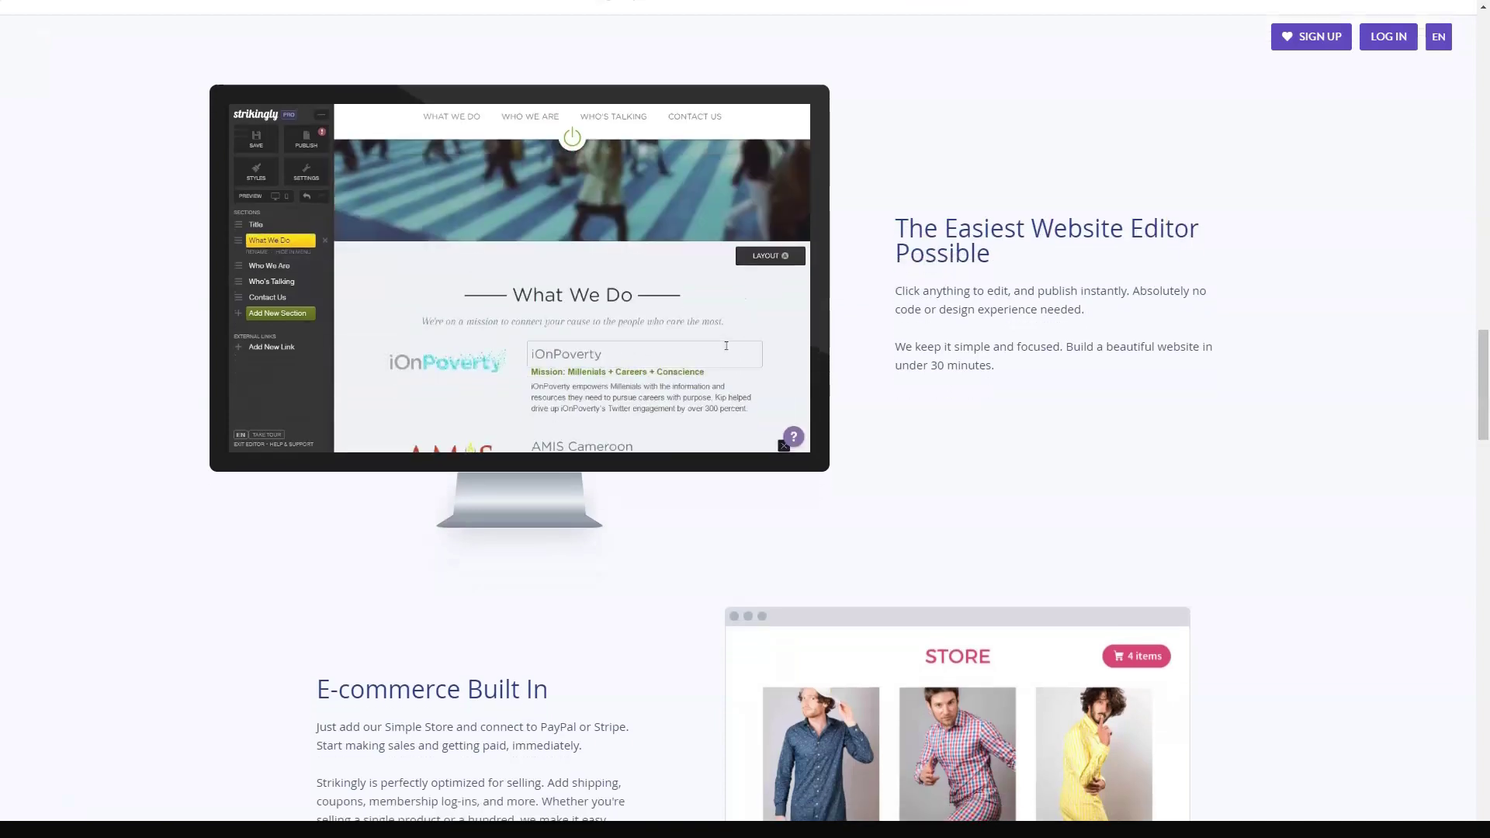
pyautogui.scroll(-1, 725, 346)
pyautogui.scroll(-1, 726, 346)
pyautogui.scroll(-1, 725, 346)
pyautogui.scroll(-1, 725, 345)
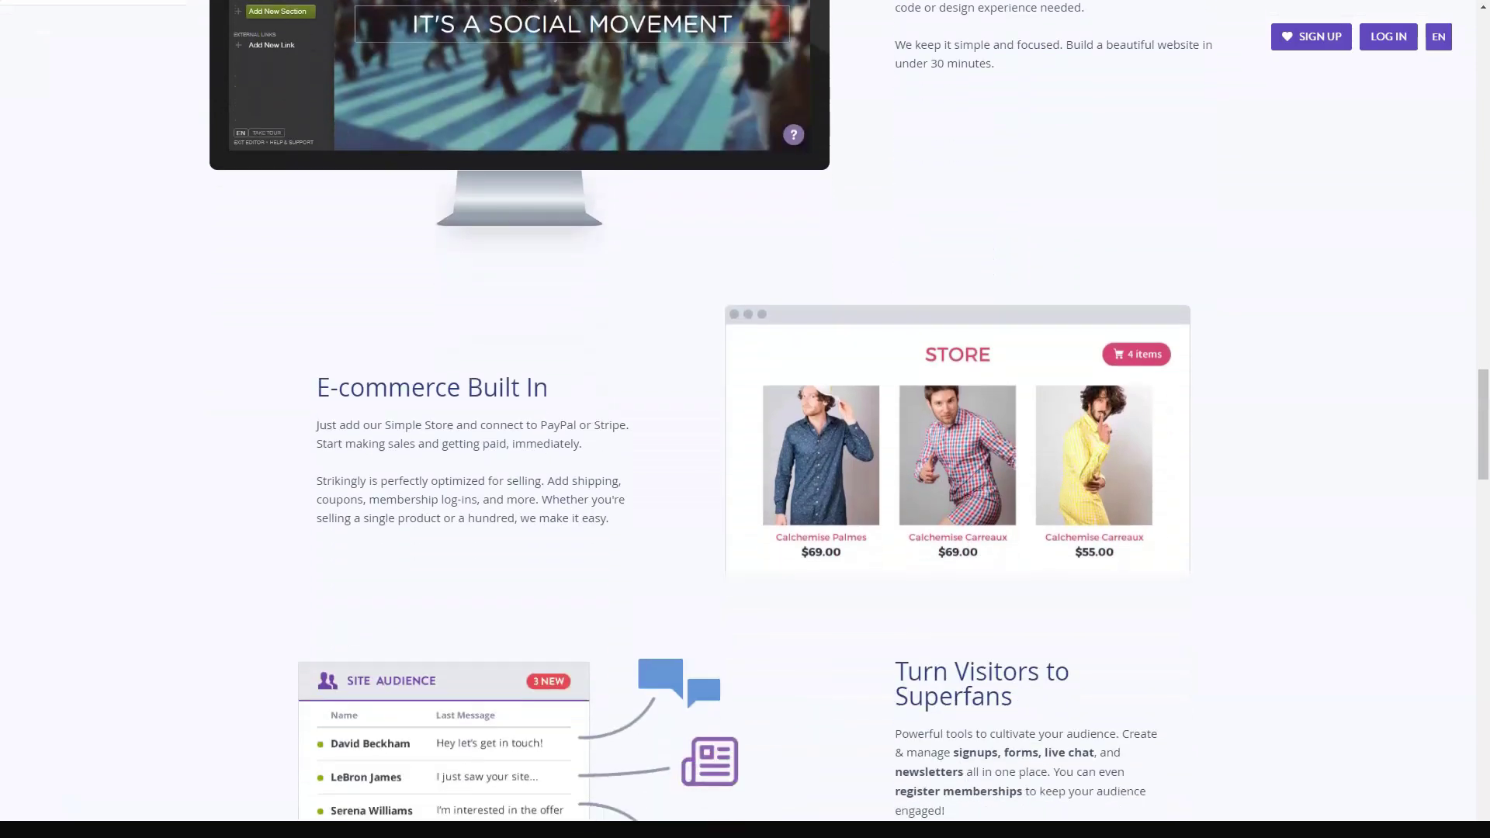
pyautogui.scroll(-1, 745, 420)
pyautogui.scroll(-1, 745, 419)
pyautogui.scroll(-1, 745, 419)
pyautogui.scroll(-1, 745, 419)
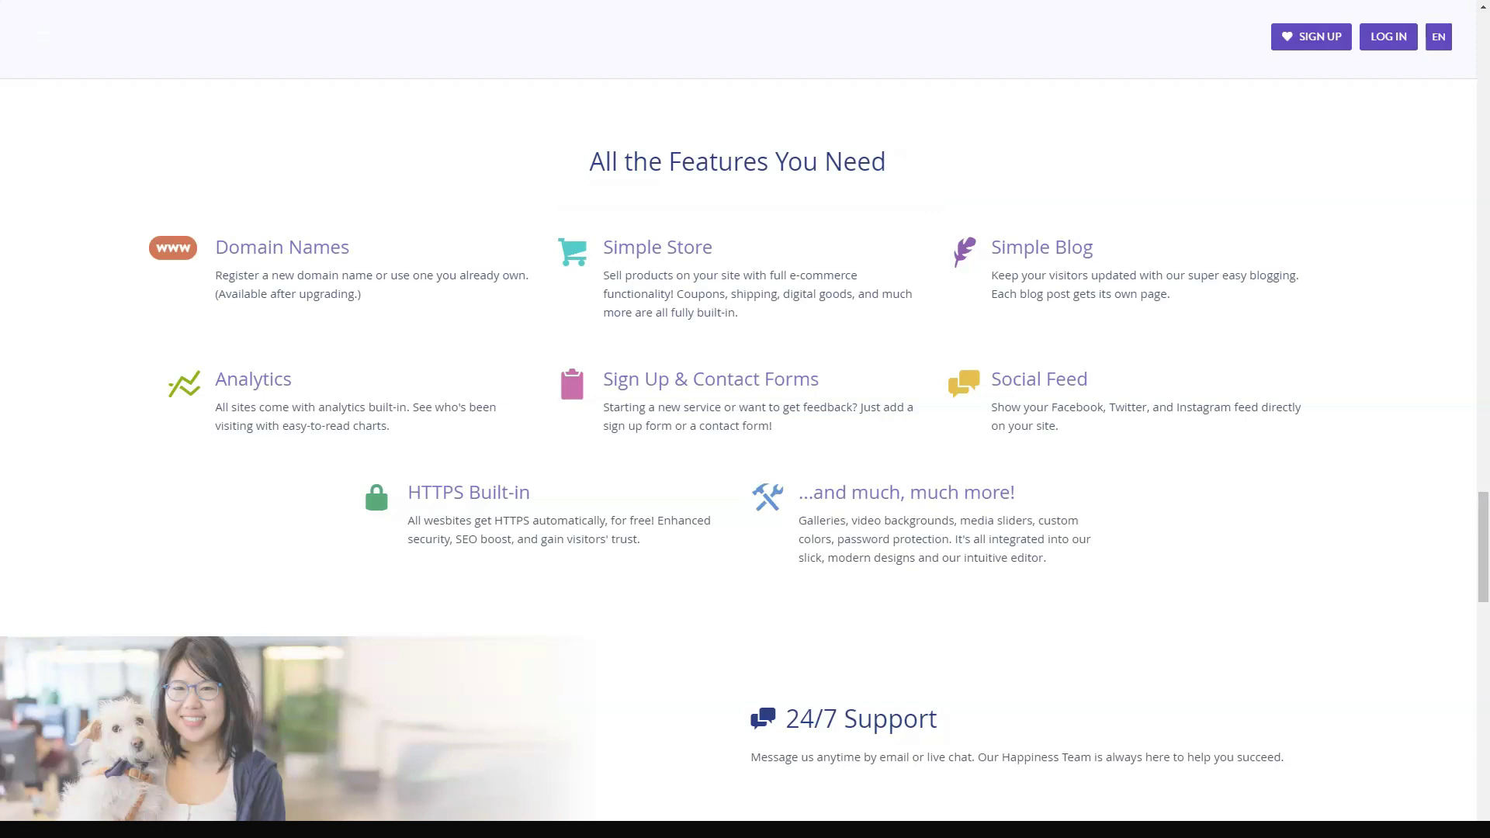
pyautogui.scroll(-3, 746, 442)
pyautogui.scroll(-2, 746, 442)
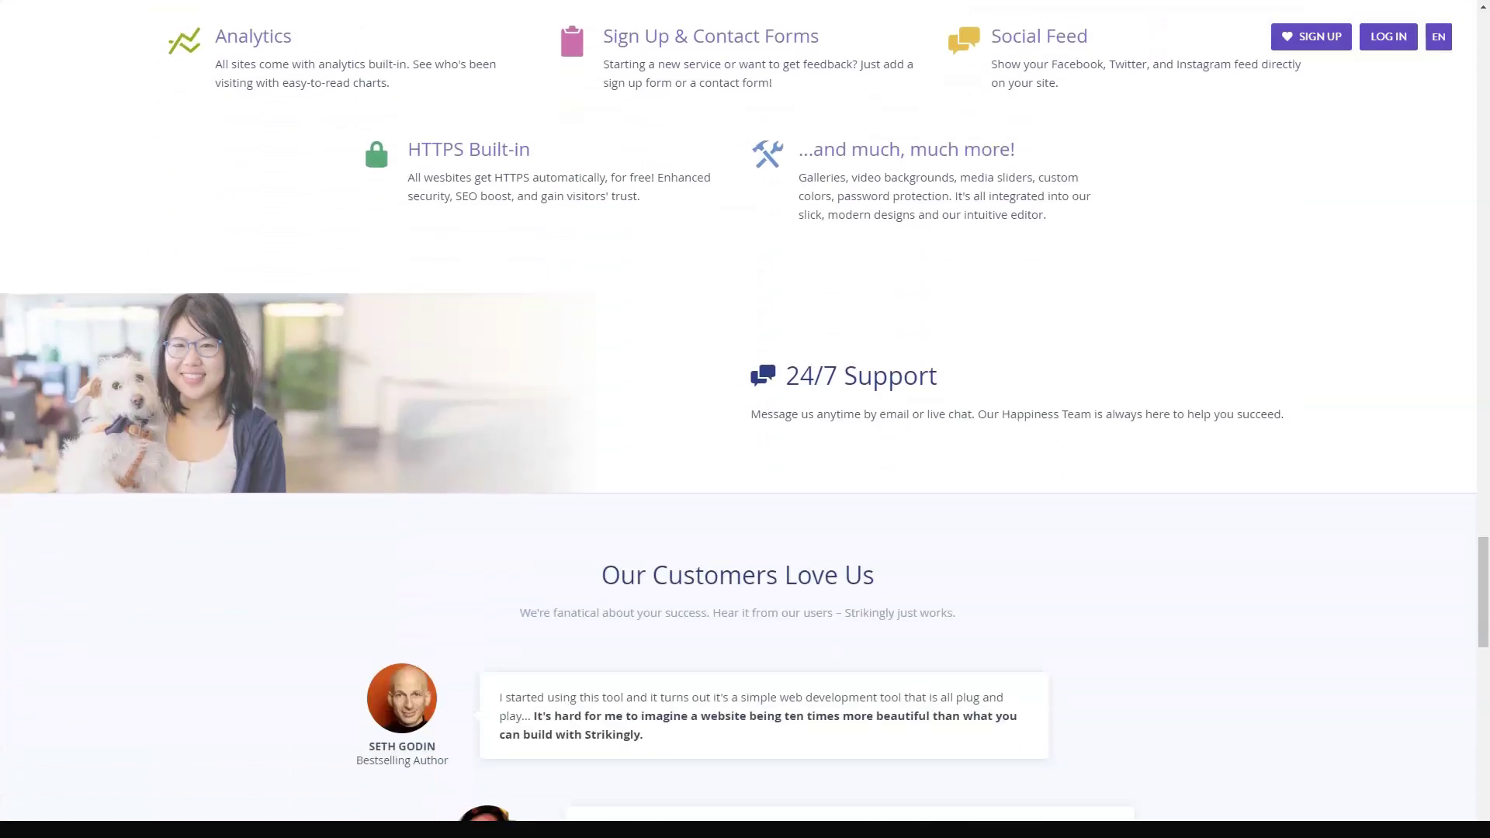
pyautogui.scroll(-2, 745, 442)
pyautogui.scroll(-2, 745, 442)
pyautogui.scroll(-3, 746, 444)
pyautogui.scroll(-1, 745, 443)
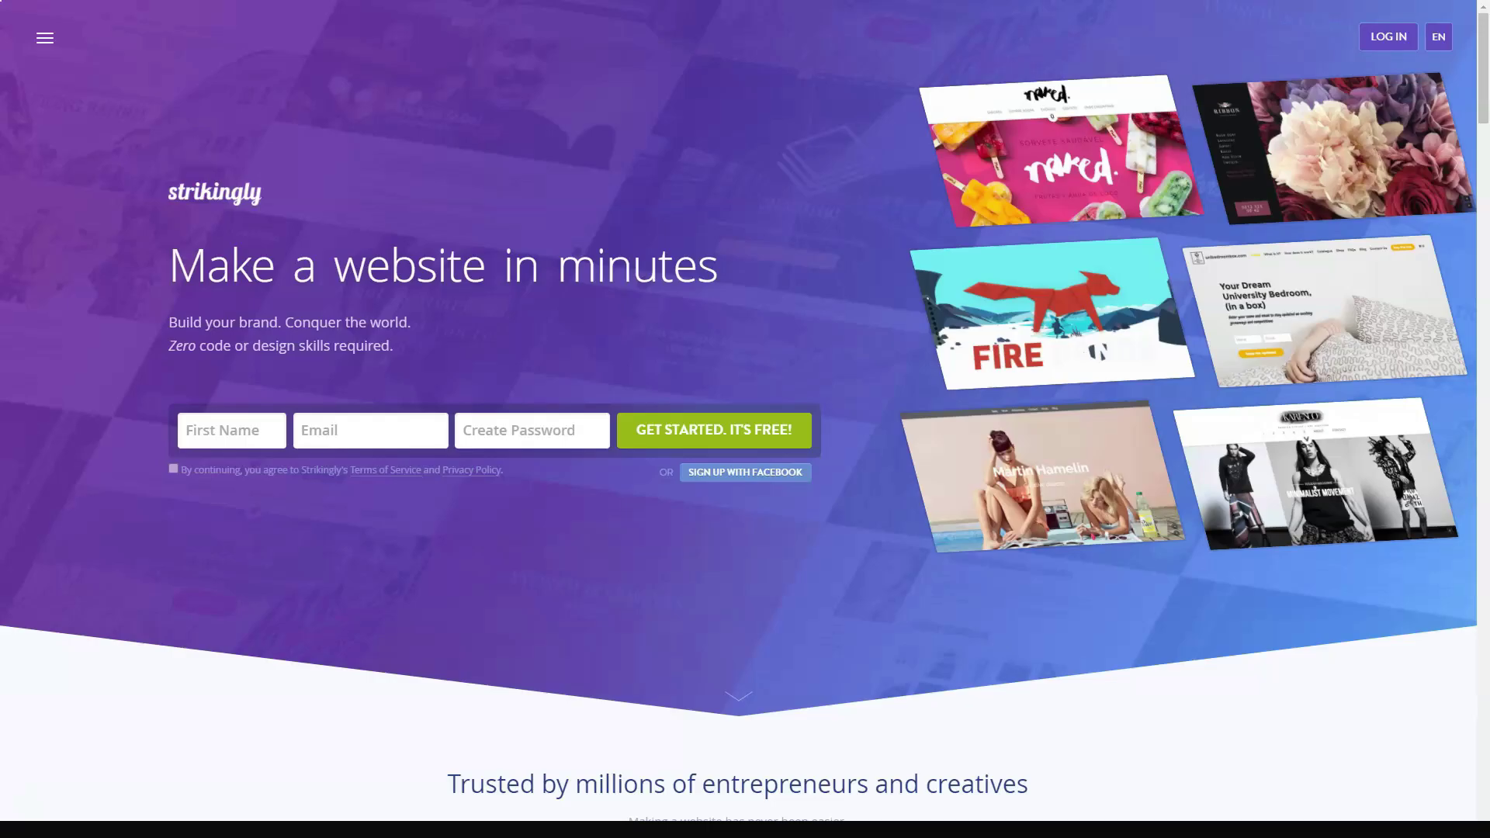
# Step: Open the Strikingly Templates gallery from the site menu
pyautogui.click(45, 39)
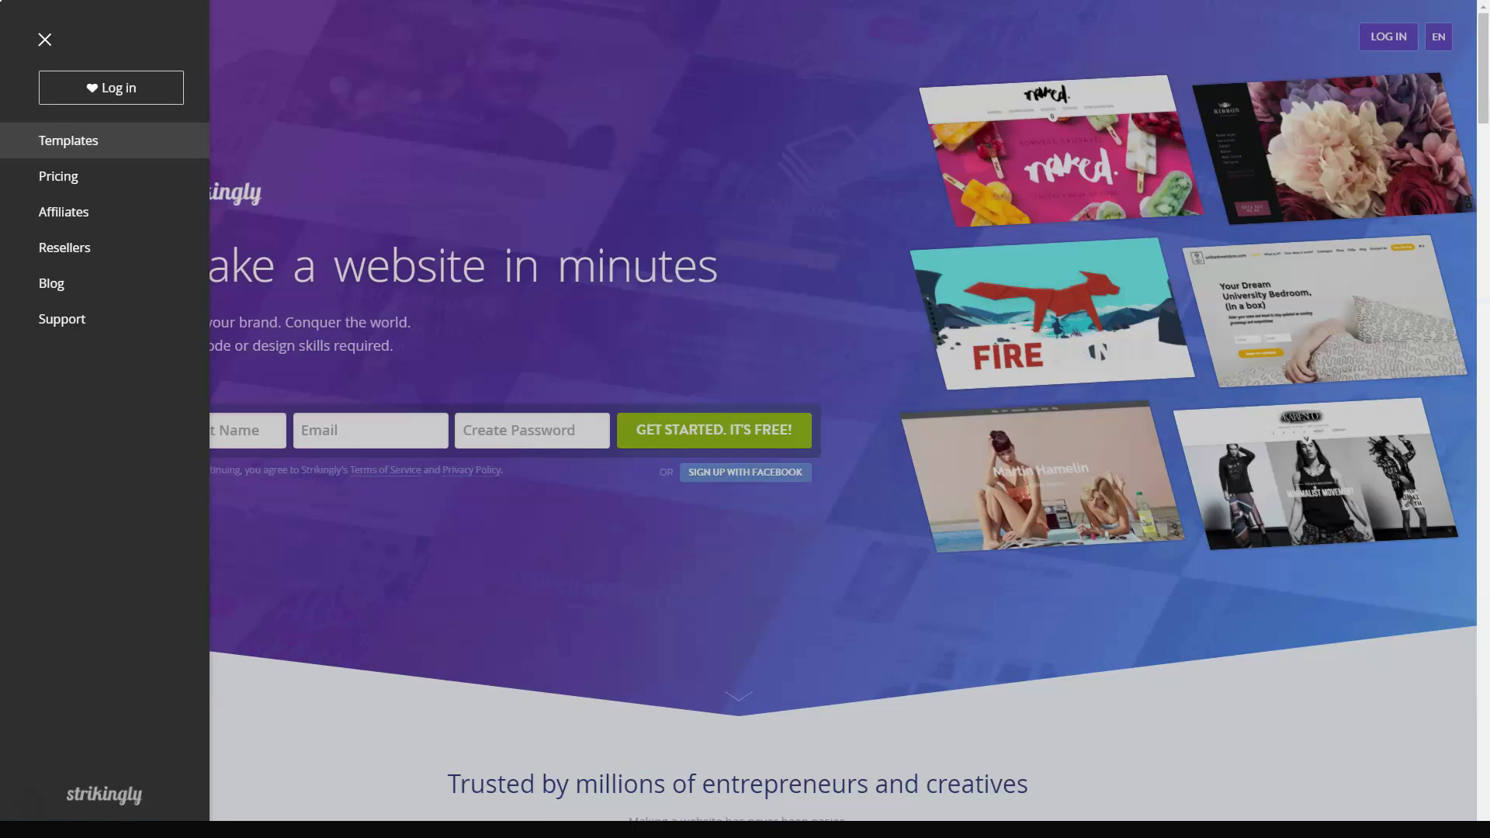
pyautogui.click(68, 141)
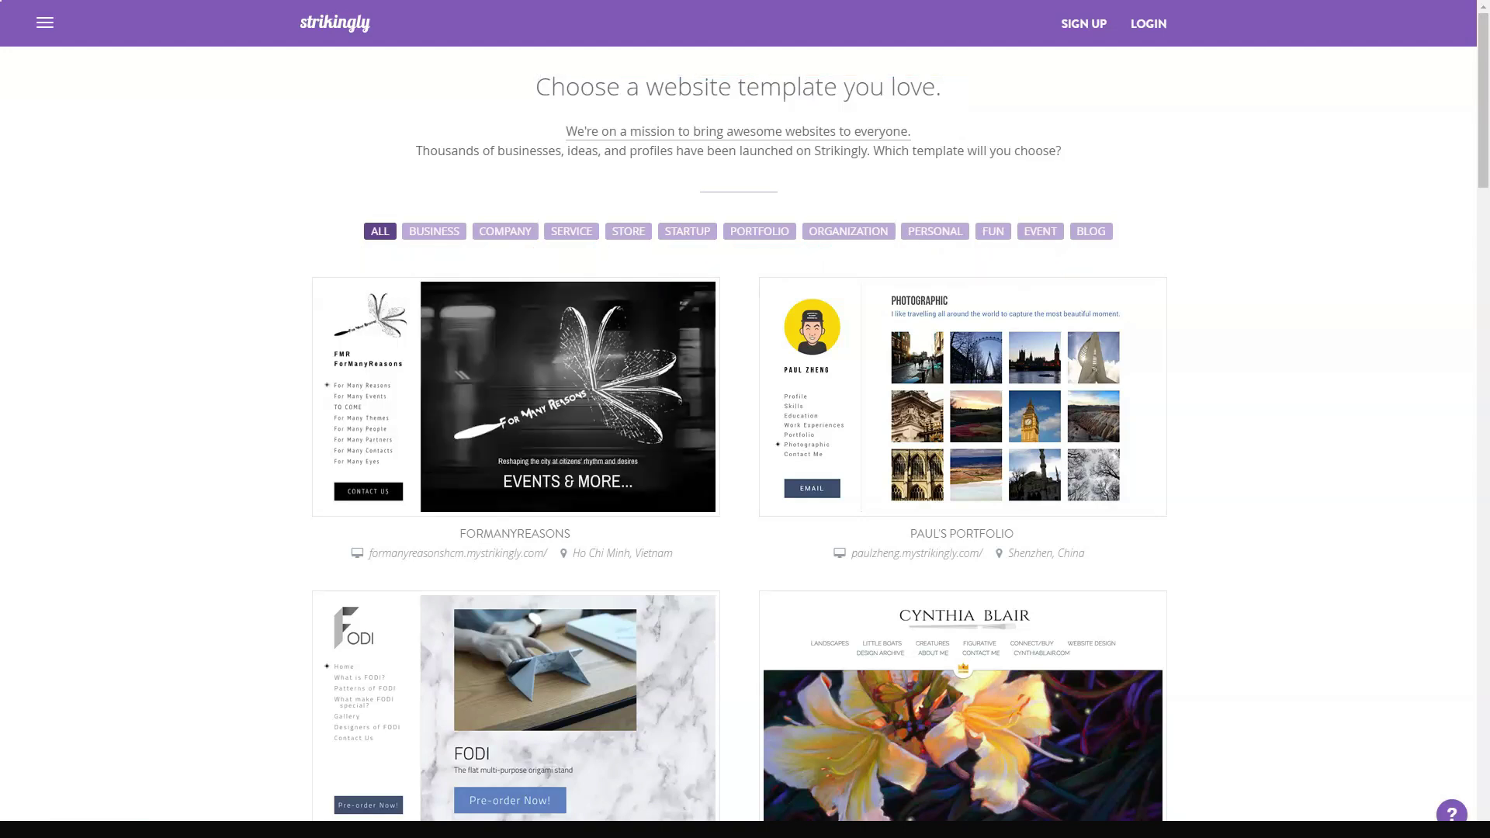
pyautogui.scroll(-2, 745, 420)
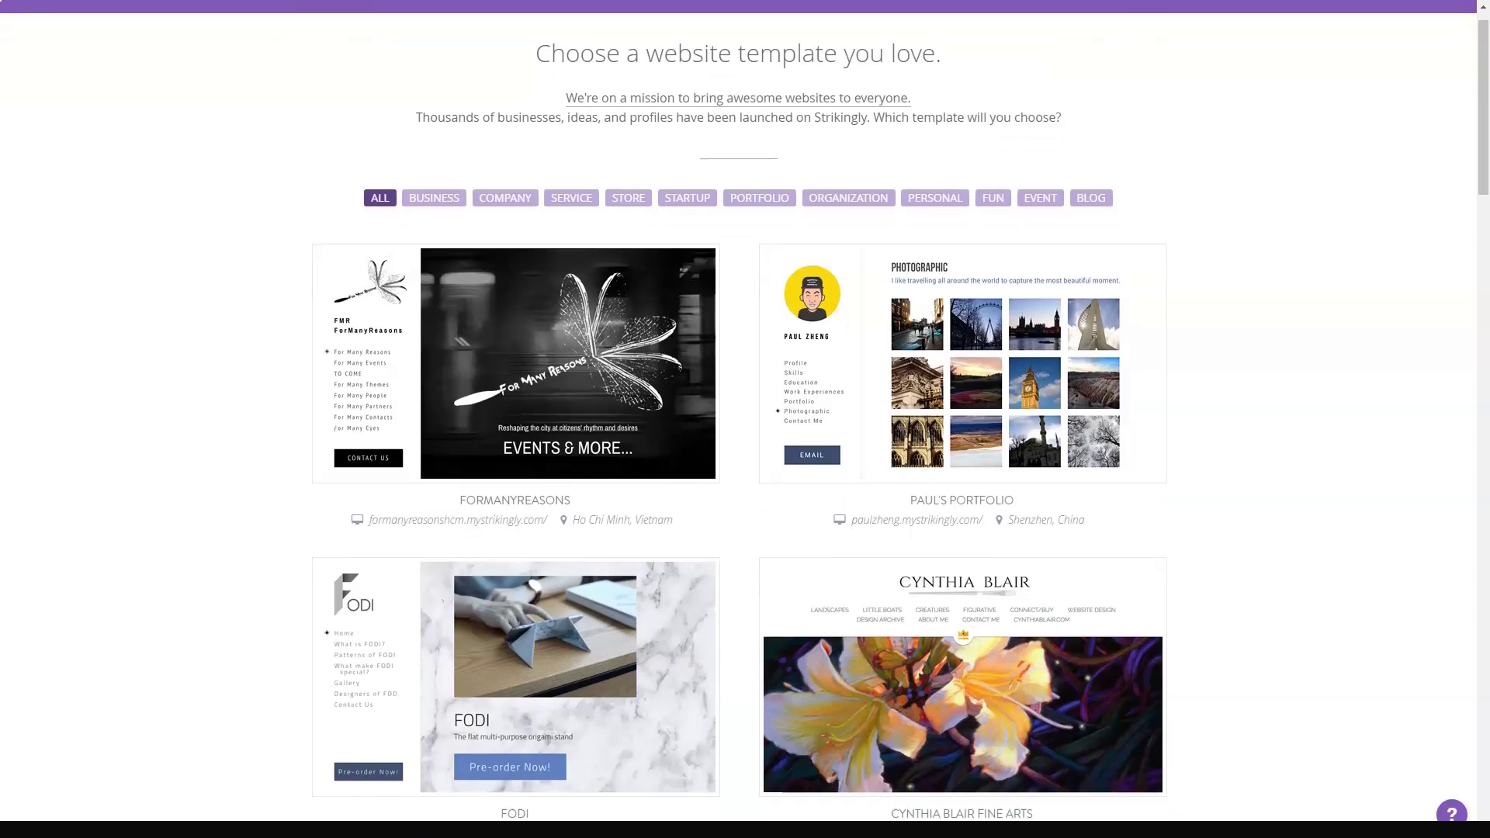
pyautogui.scroll(-1, 745, 420)
pyautogui.scroll(-1, 746, 419)
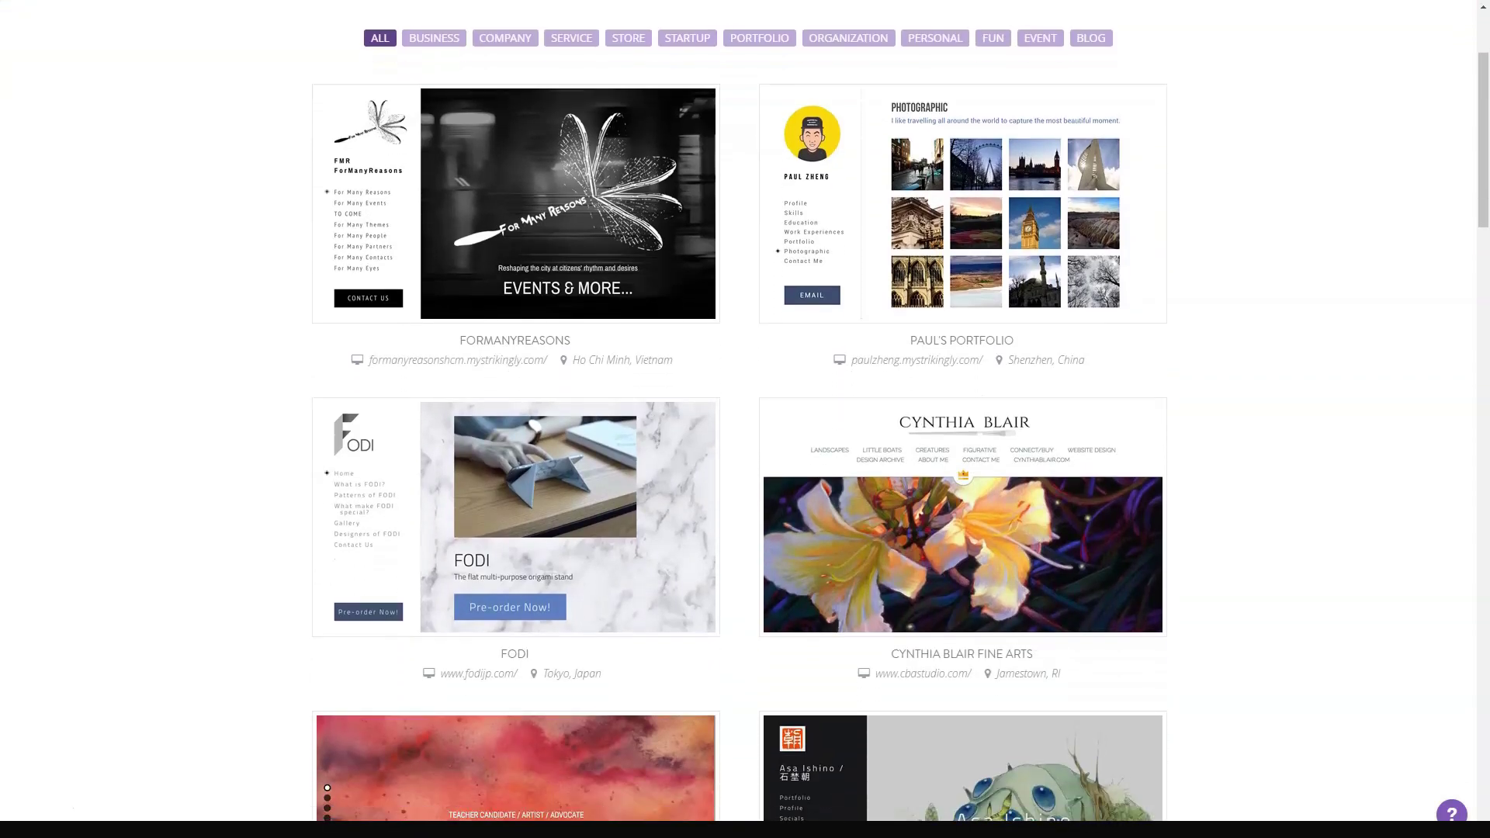
pyautogui.scroll(-1, 746, 419)
pyautogui.scroll(-1, 746, 420)
pyautogui.scroll(-1, 746, 420)
pyautogui.scroll(-1, 745, 419)
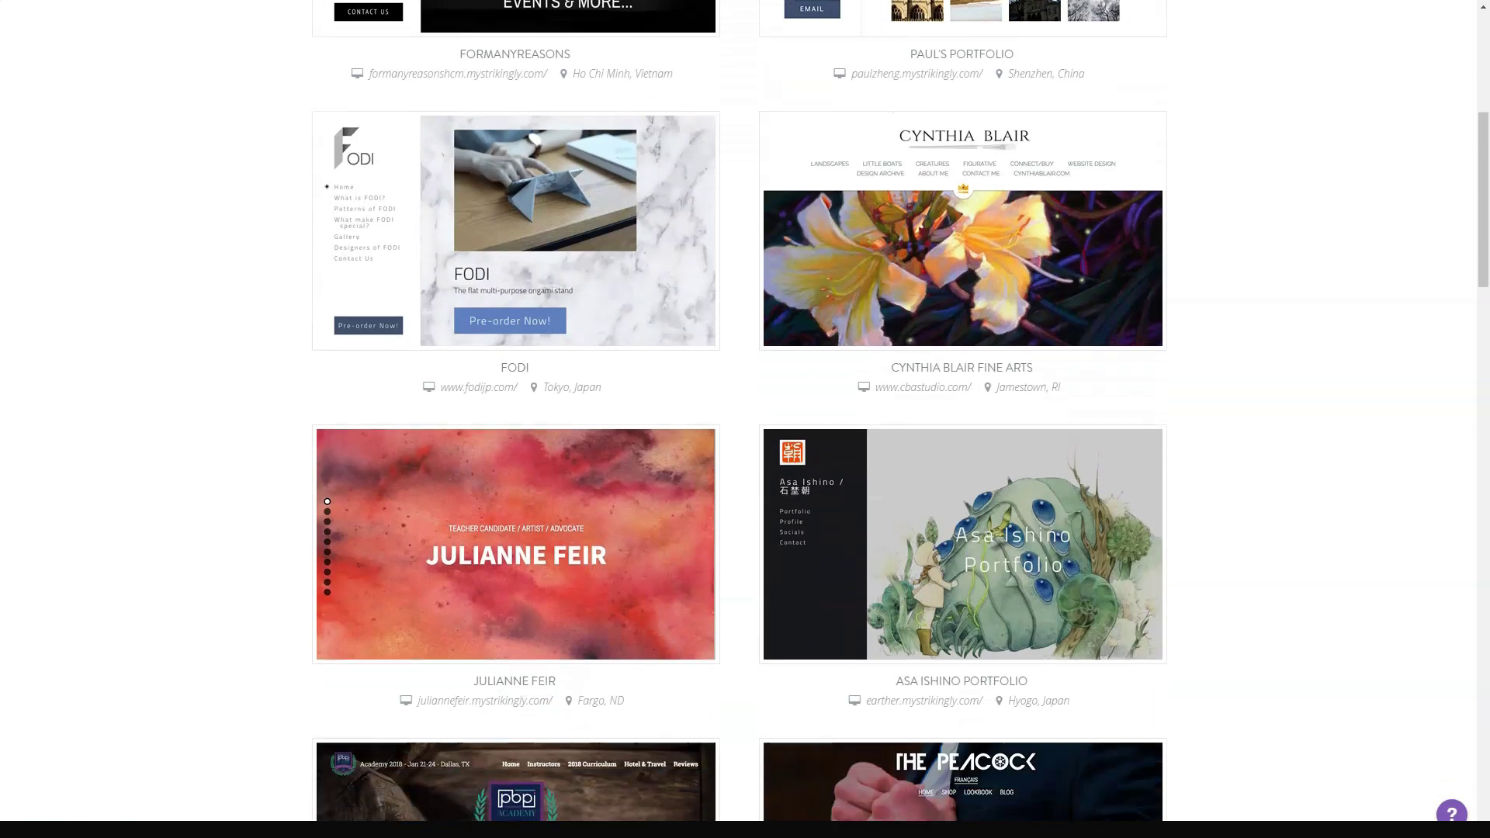
pyautogui.scroll(-1, 745, 419)
pyautogui.scroll(-1, 746, 419)
pyautogui.scroll(-1, 745, 420)
pyautogui.scroll(-2, 745, 419)
pyautogui.scroll(-1, 745, 419)
pyautogui.scroll(-1, 746, 420)
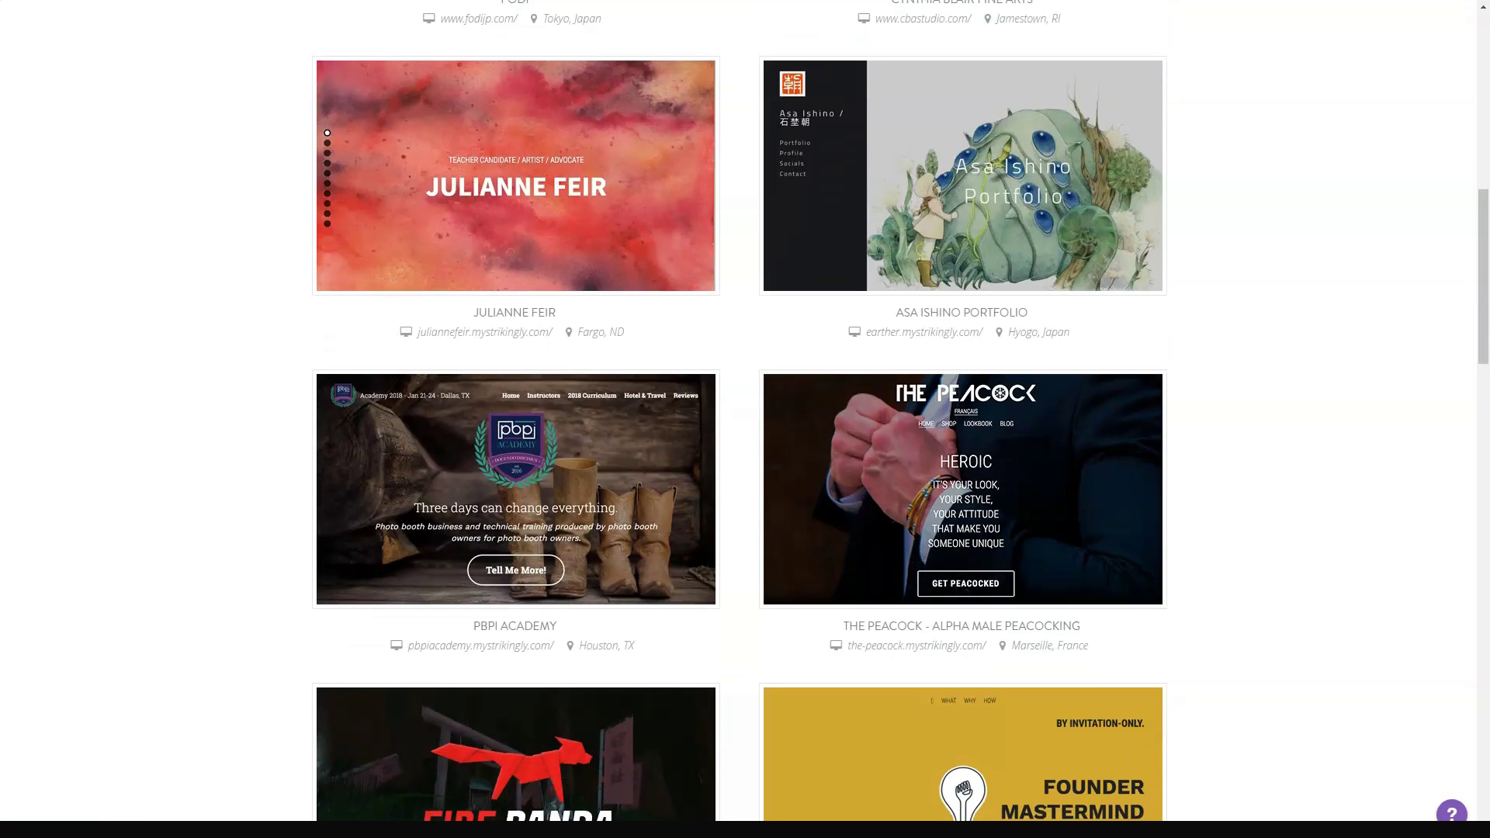
pyautogui.scroll(-1, 745, 420)
pyautogui.scroll(-1, 745, 420)
pyautogui.scroll(-1, 745, 420)
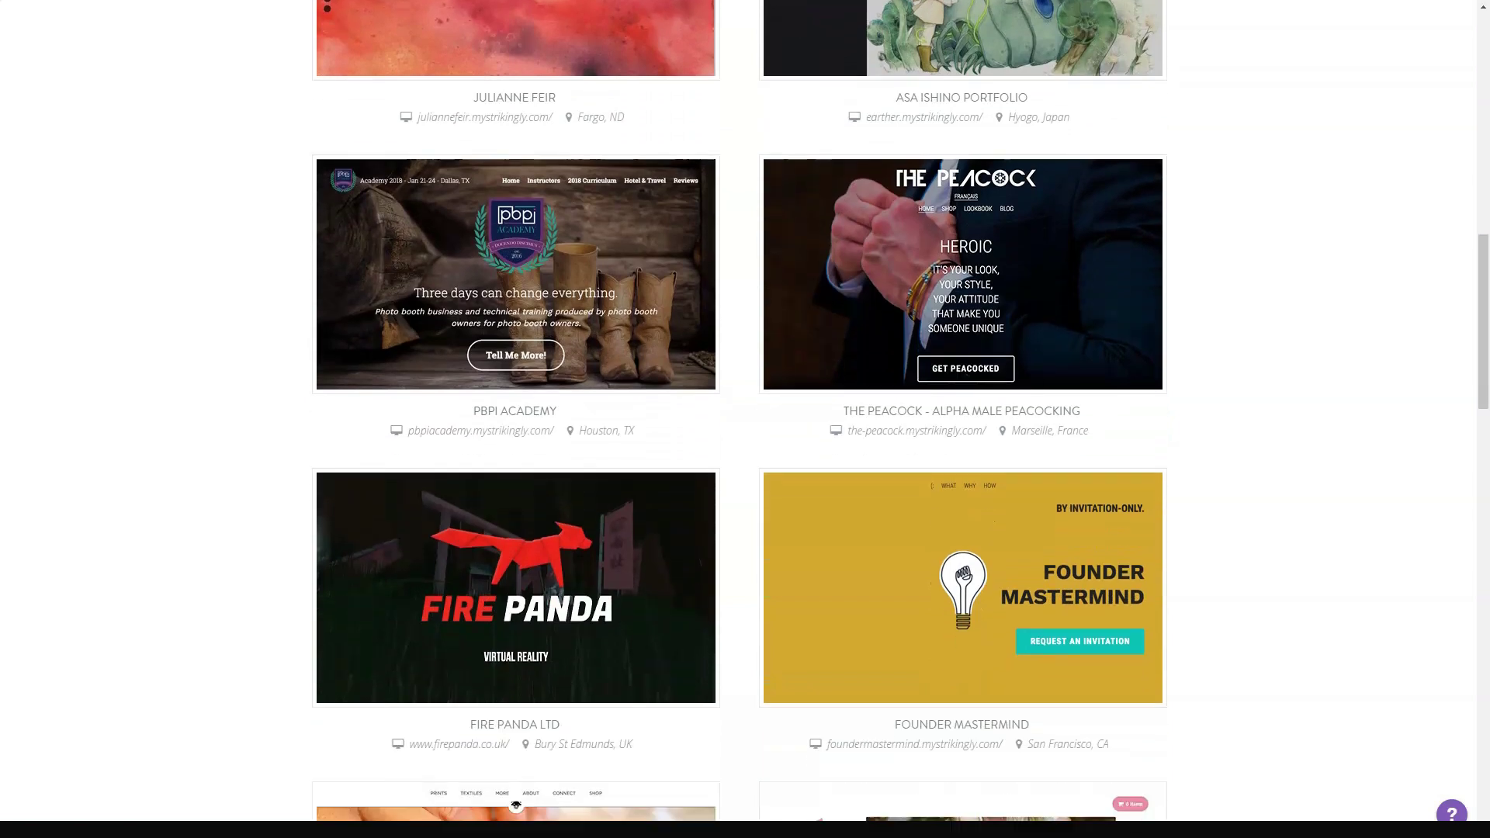
pyautogui.scroll(-1, 745, 419)
pyautogui.scroll(-1, 745, 420)
pyautogui.scroll(-1, 746, 419)
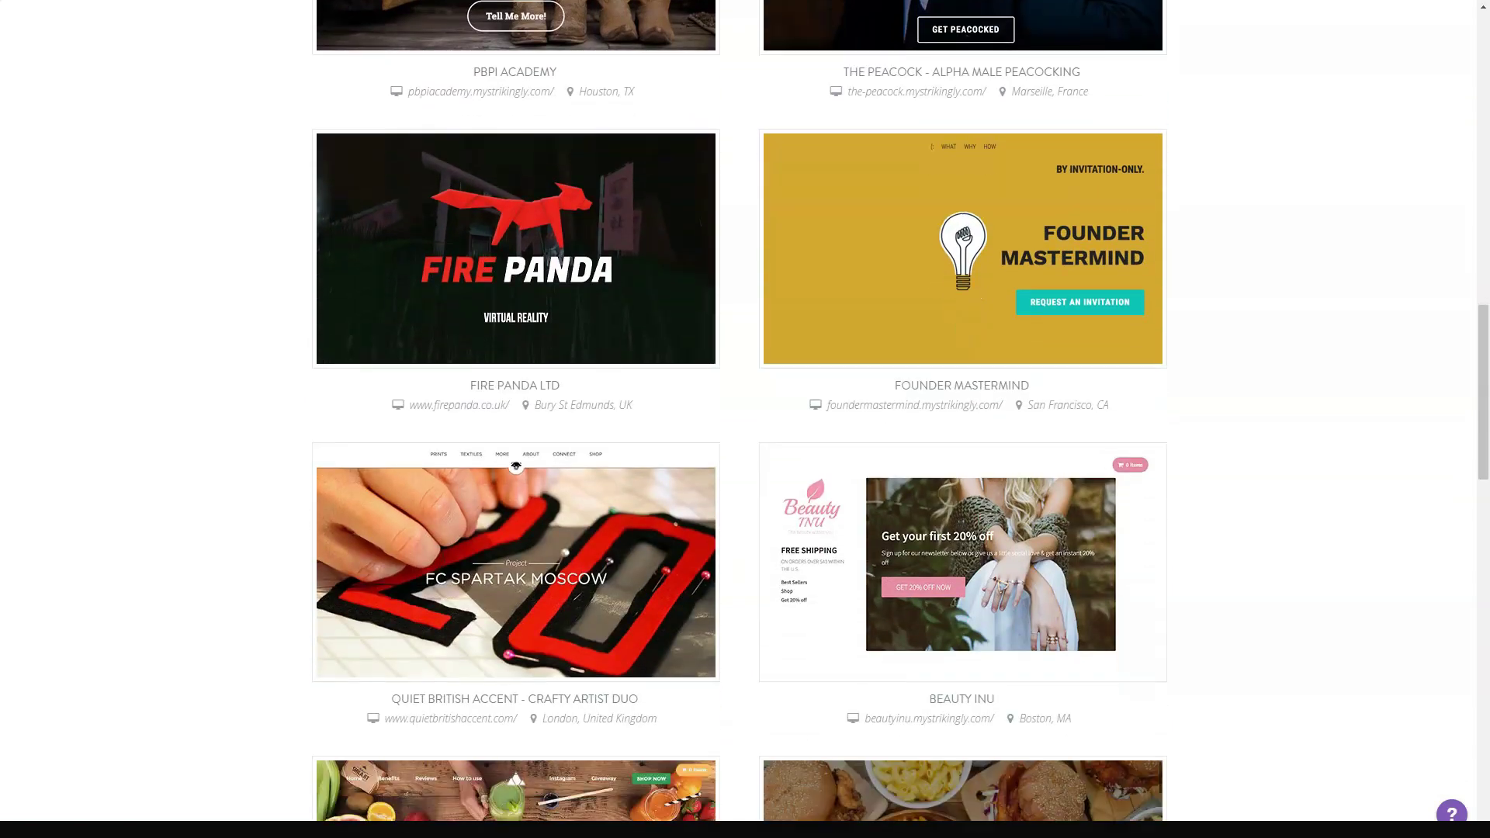
pyautogui.scroll(-1, 745, 420)
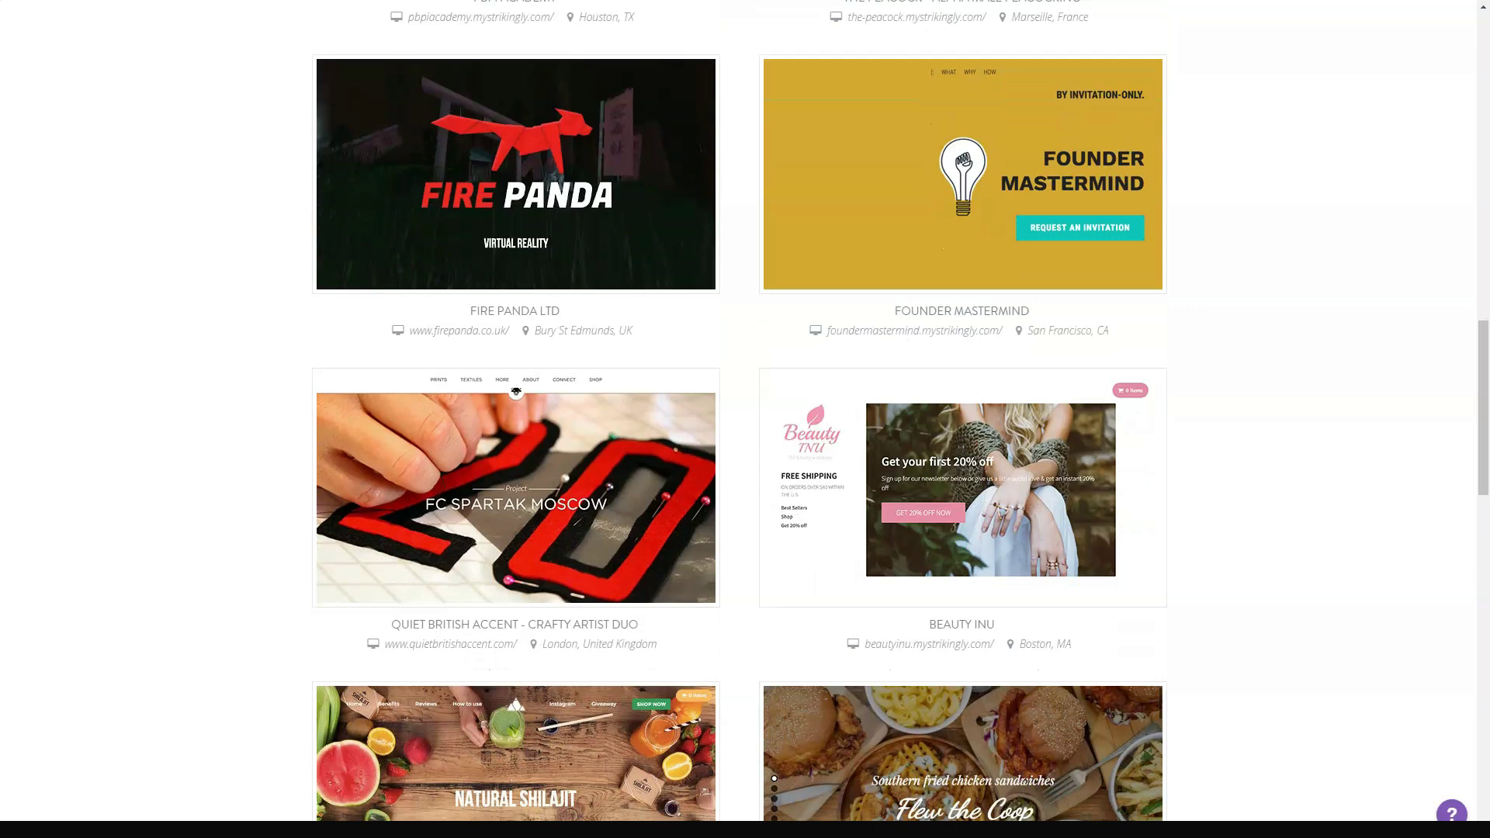
pyautogui.scroll(-1, 745, 467)
pyautogui.scroll(-1, 745, 466)
pyautogui.scroll(-1, 745, 466)
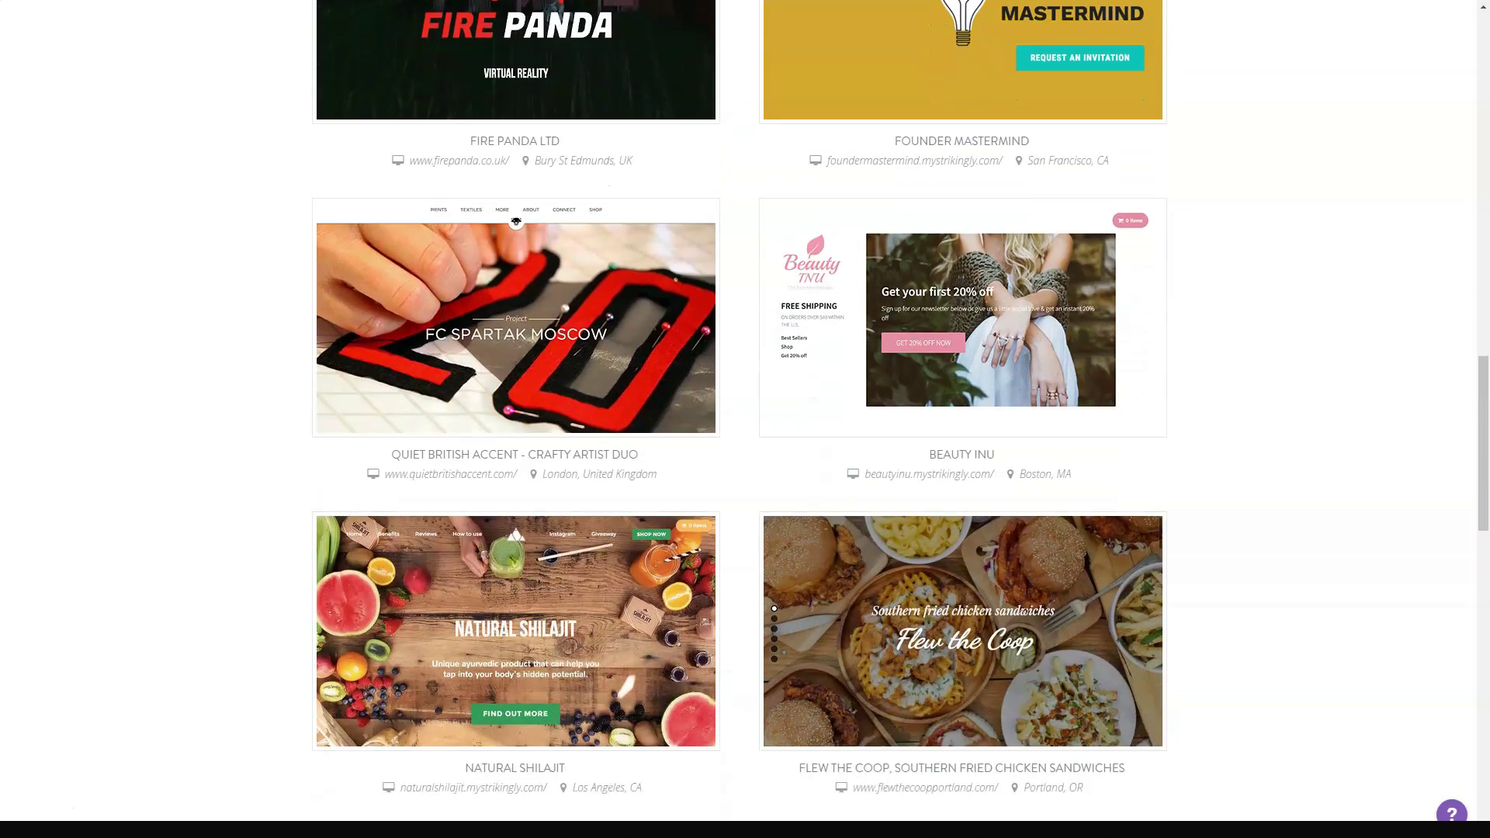
pyautogui.scroll(-1, 745, 466)
pyautogui.scroll(-1, 745, 466)
pyautogui.scroll(-1, 745, 466)
pyautogui.scroll(-1, 745, 466)
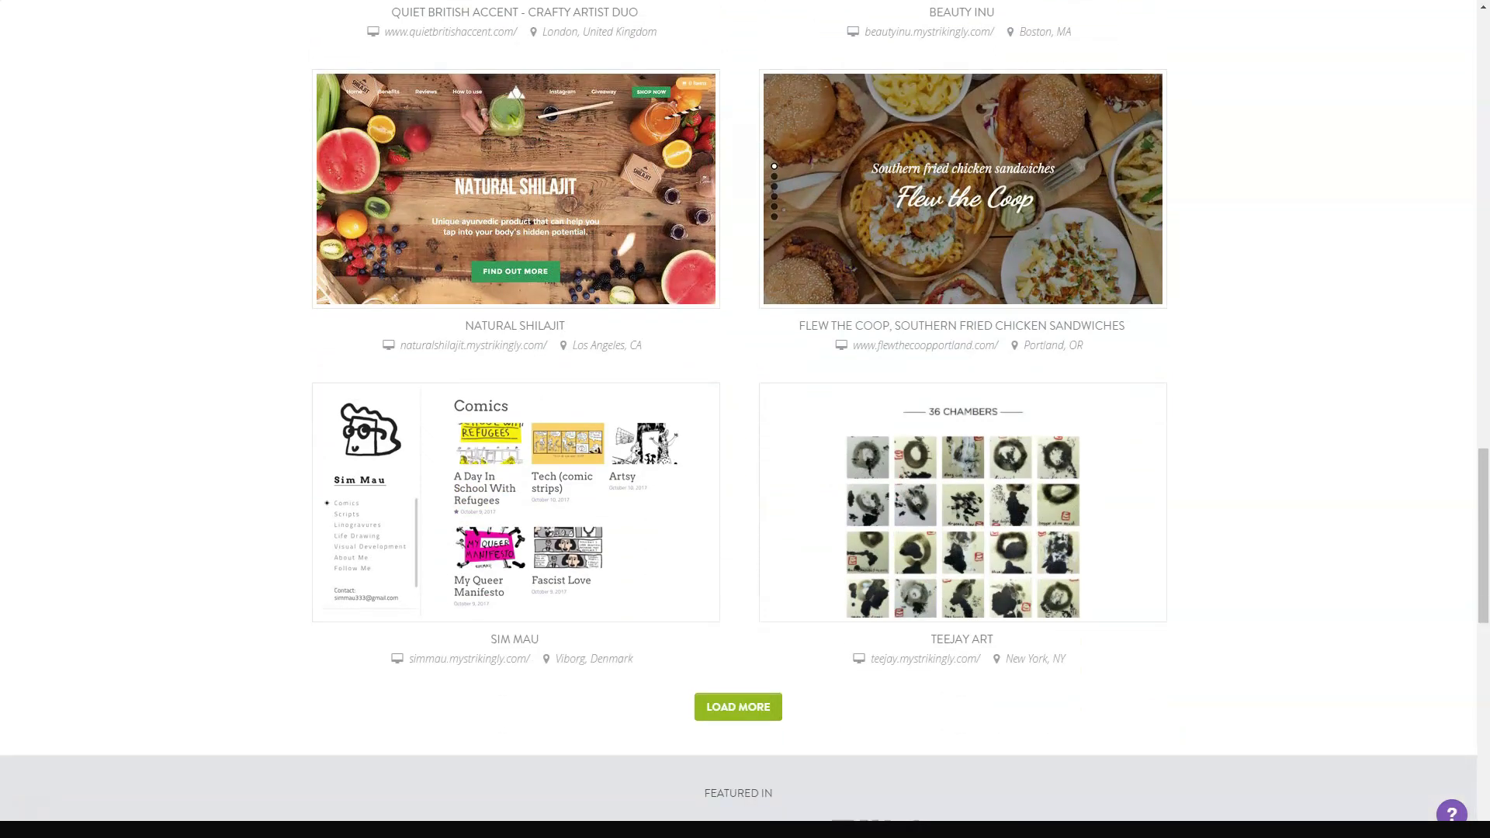
pyautogui.scroll(1, 745, 465)
pyautogui.scroll(5, 745, 466)
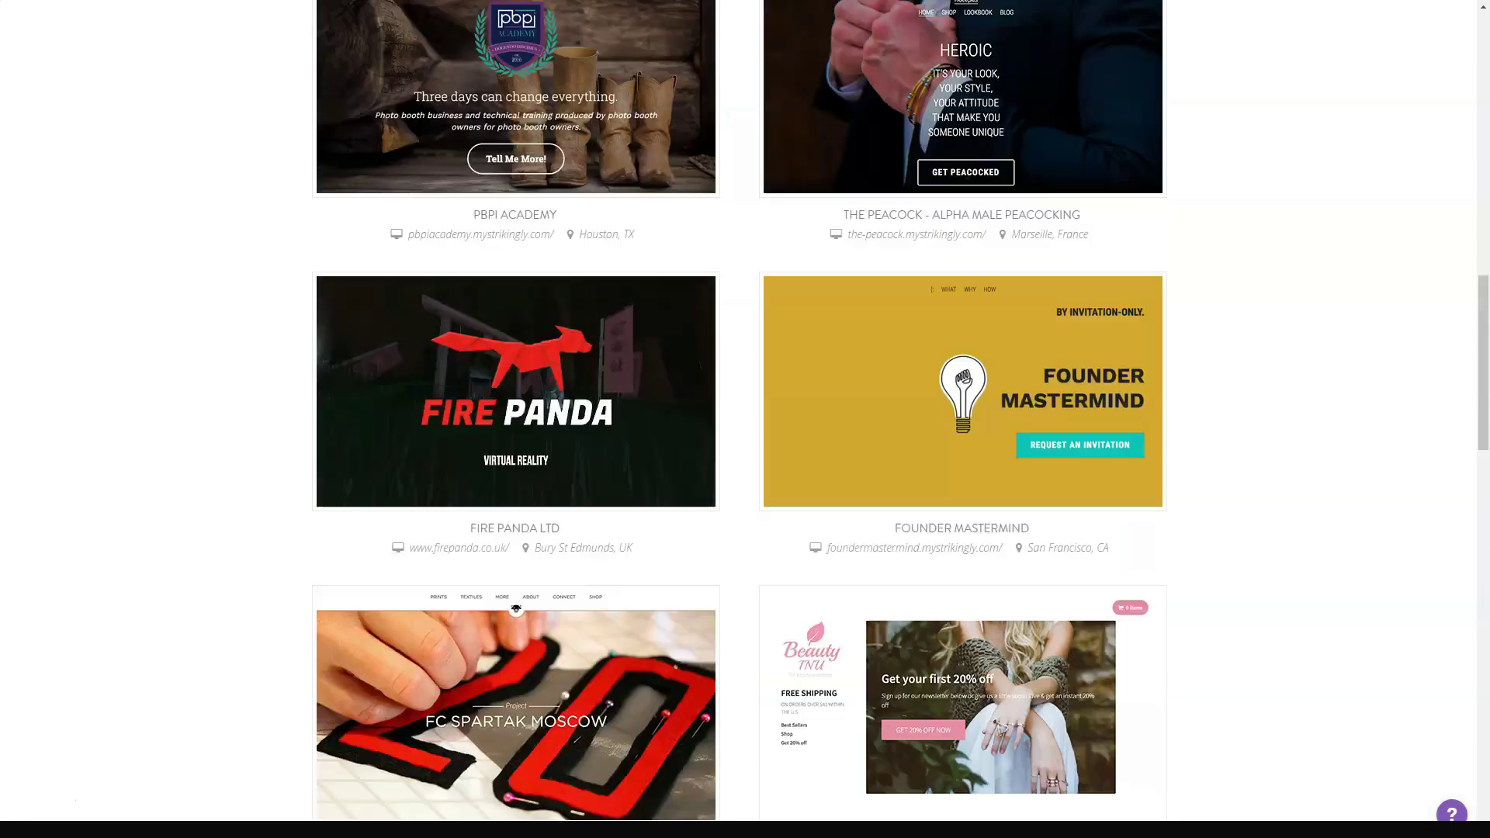
pyautogui.scroll(5, 745, 466)
pyautogui.scroll(3, 746, 465)
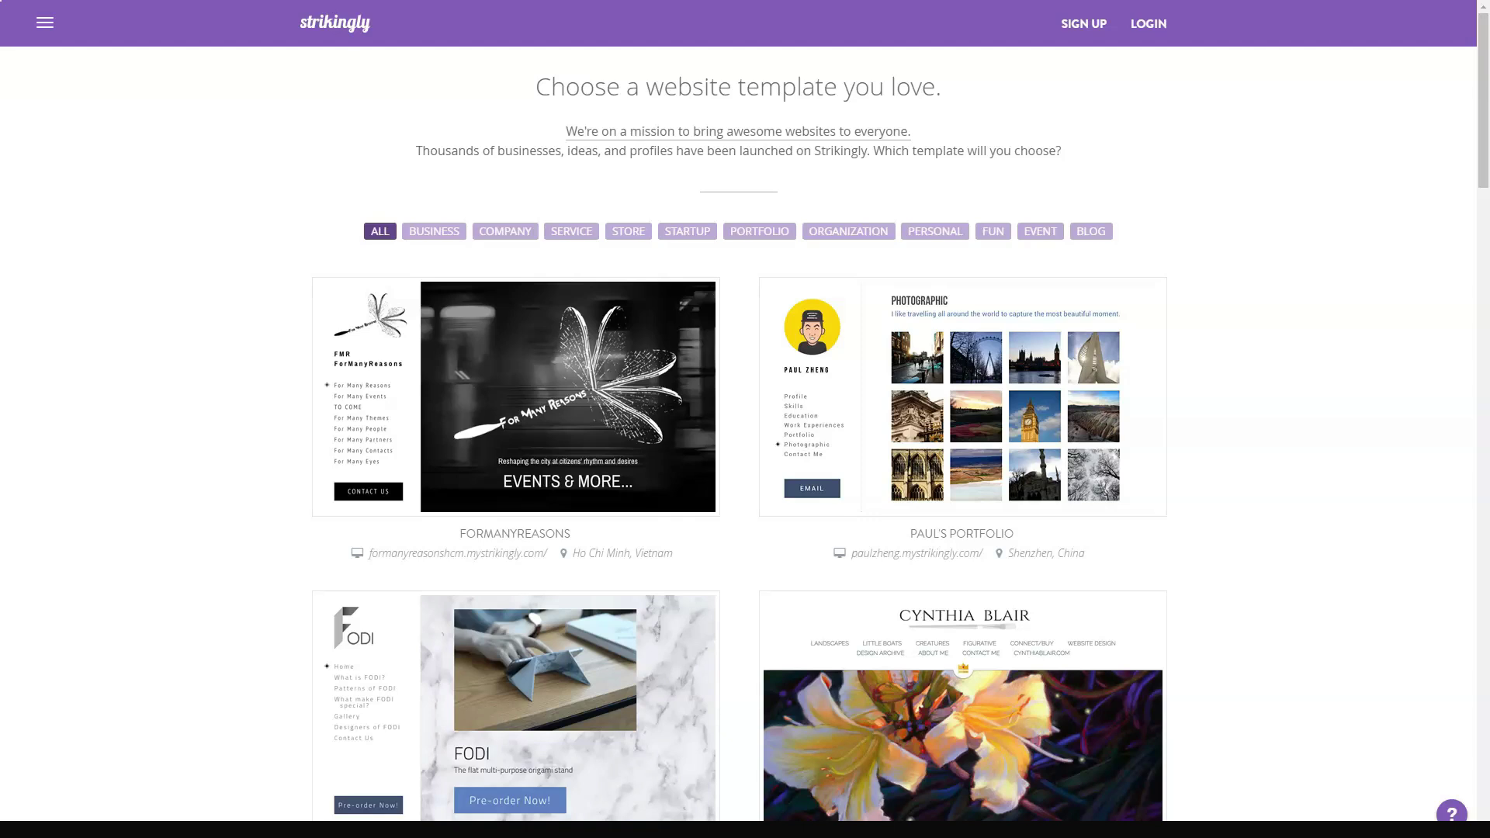
# Step: Open the Strikingly site menu to reach the Pricing page
pyautogui.click(45, 23)
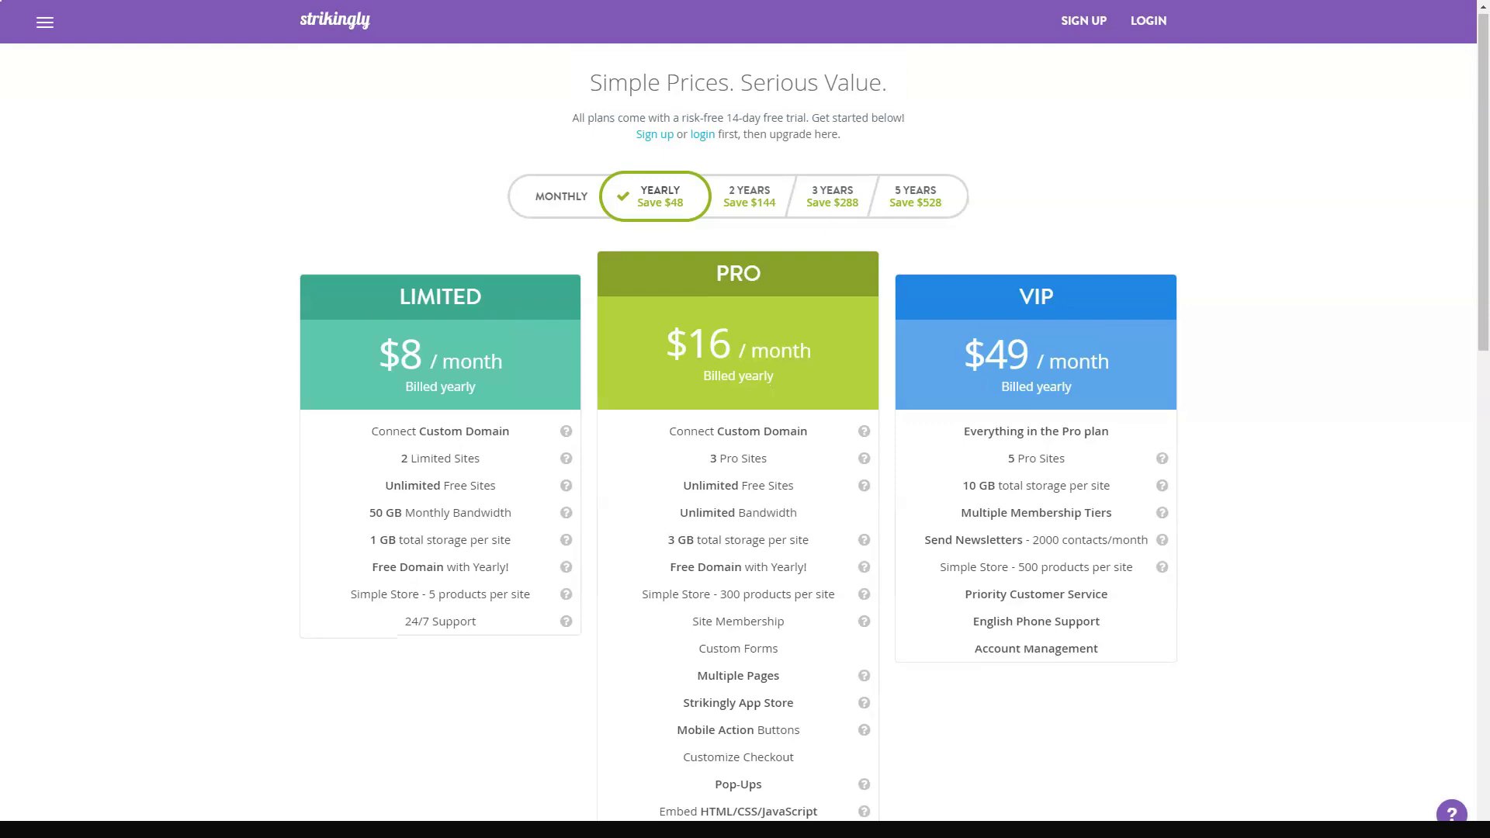
pyautogui.scroll(-3, 746, 420)
pyautogui.scroll(-1, 745, 419)
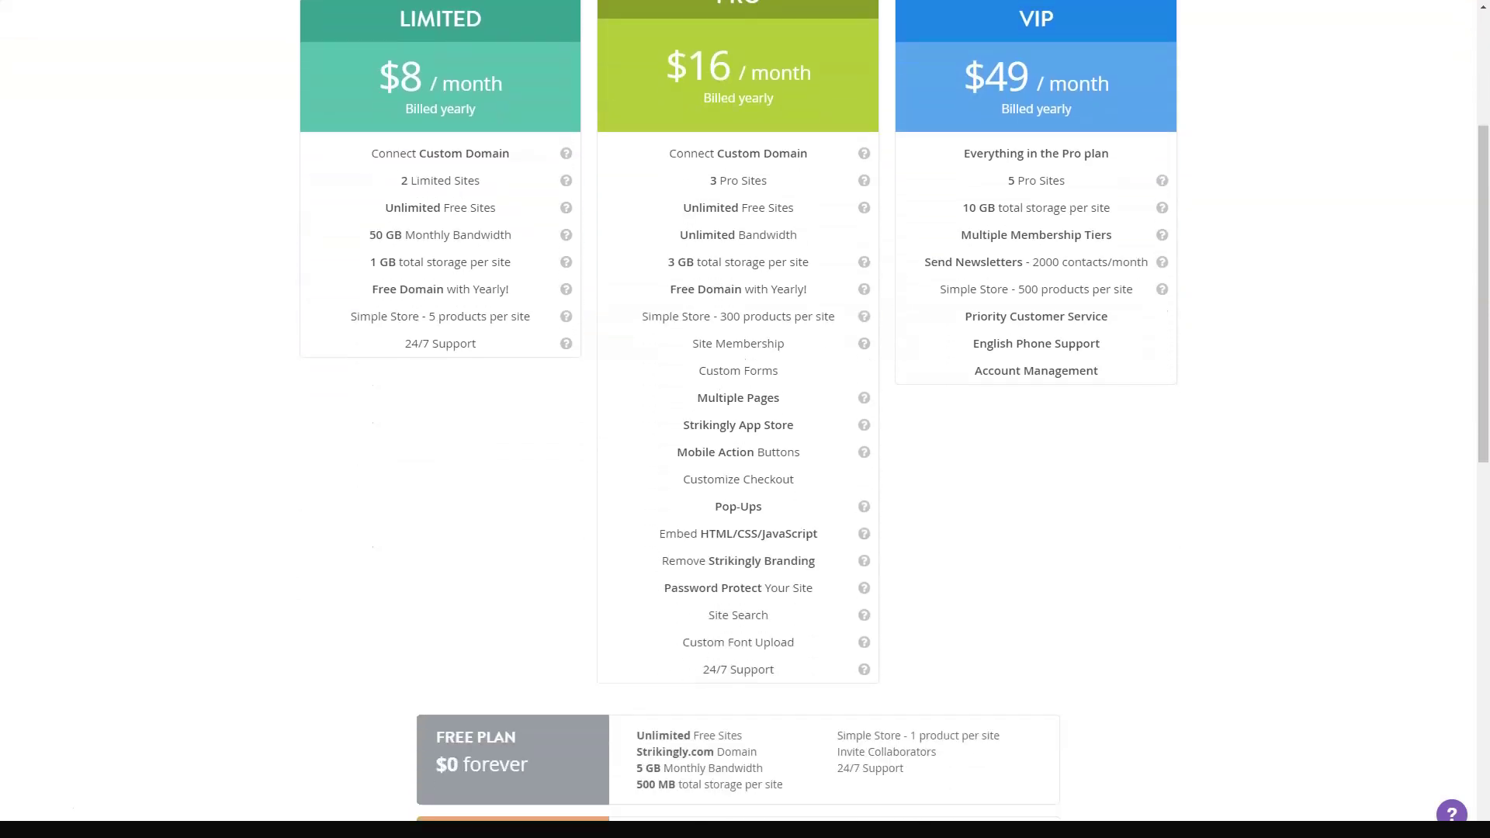
pyautogui.scroll(-1, 745, 420)
pyautogui.scroll(-1, 745, 420)
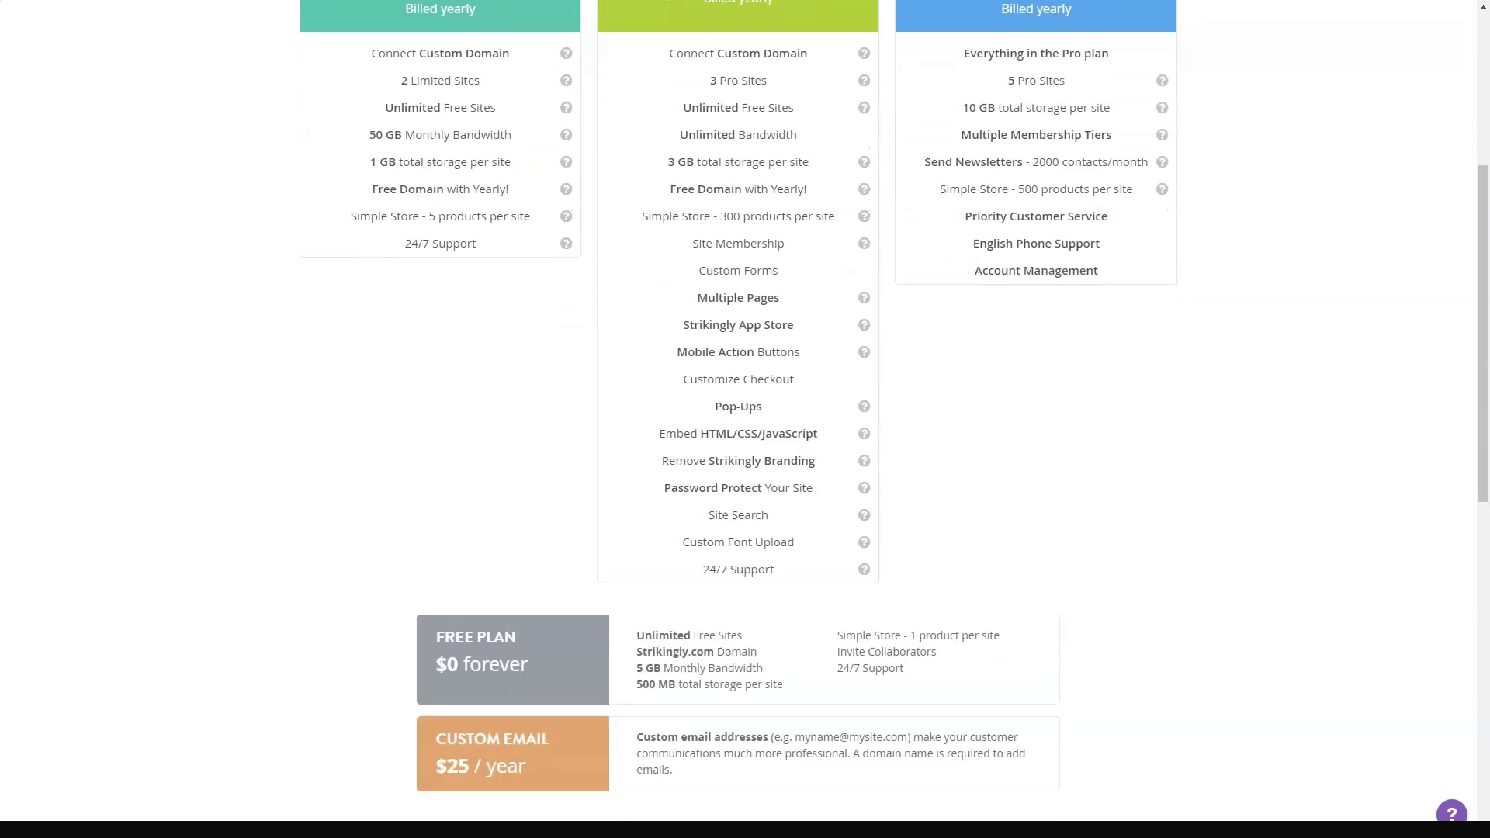
pyautogui.scroll(-2, 745, 420)
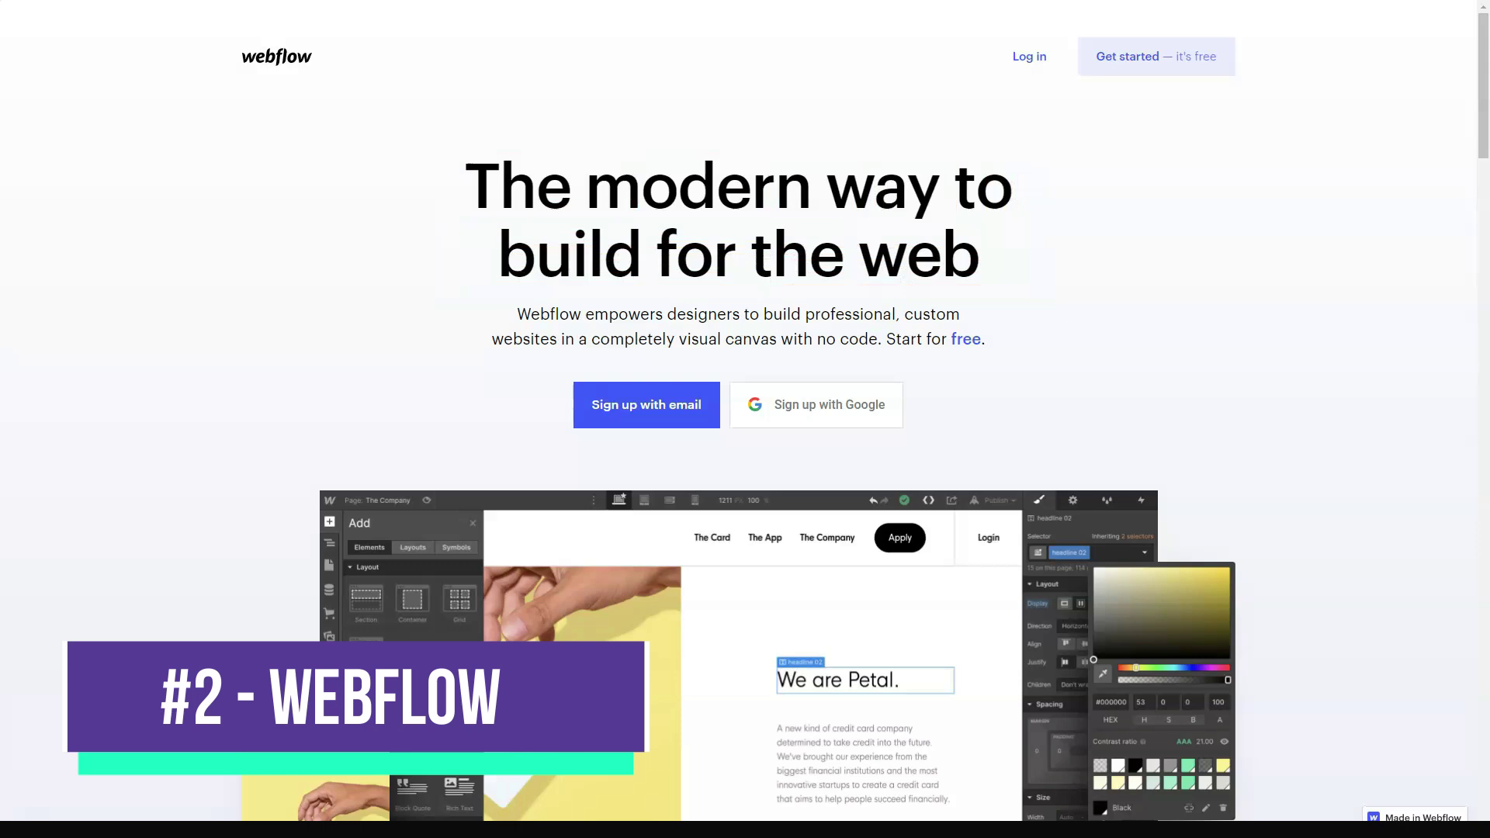
pyautogui.scroll(-1, 745, 420)
pyautogui.scroll(-1, 745, 420)
pyautogui.scroll(-1, 745, 419)
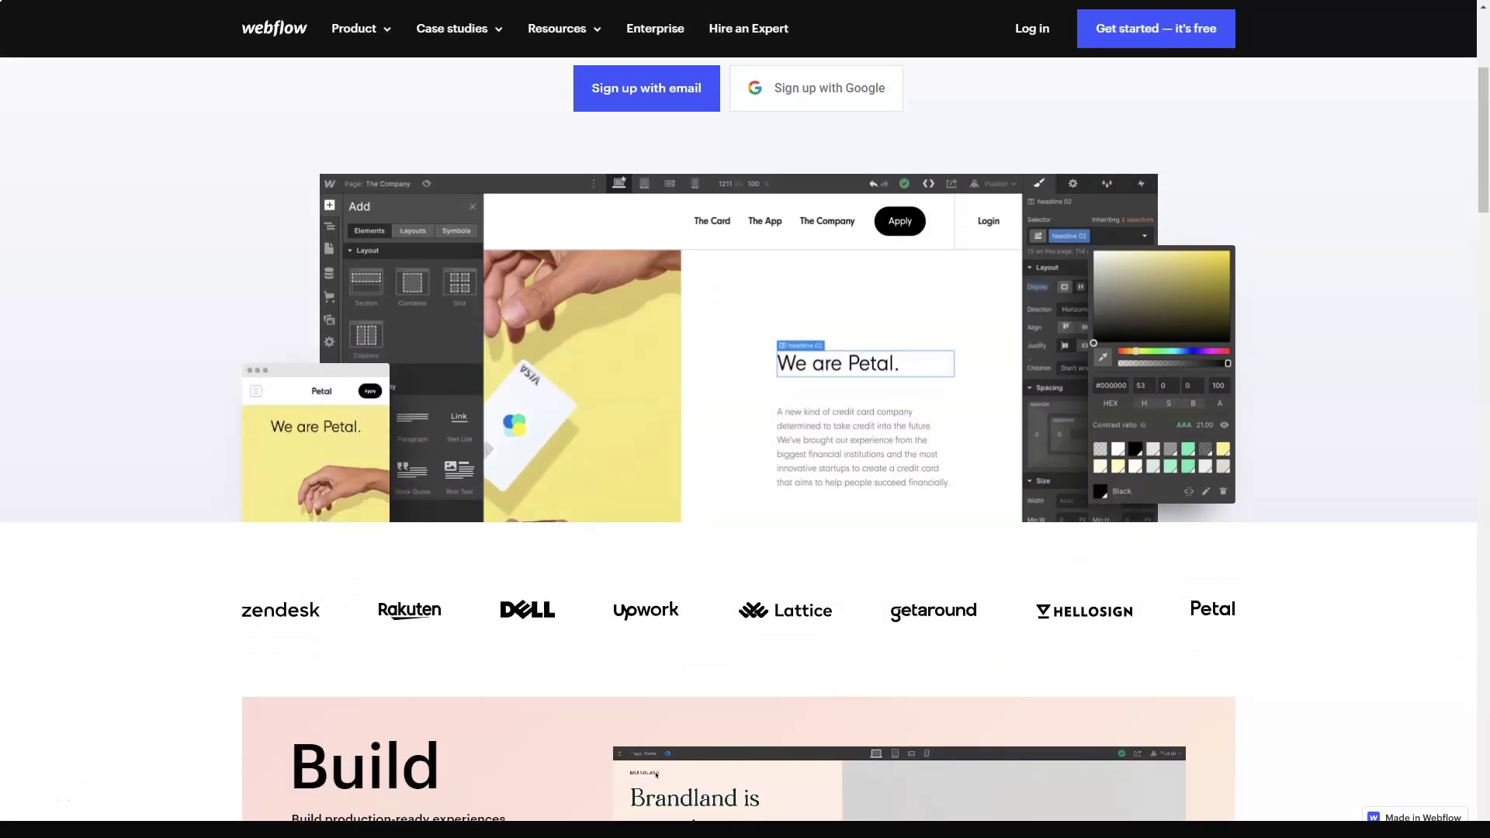
pyautogui.scroll(-1, 745, 466)
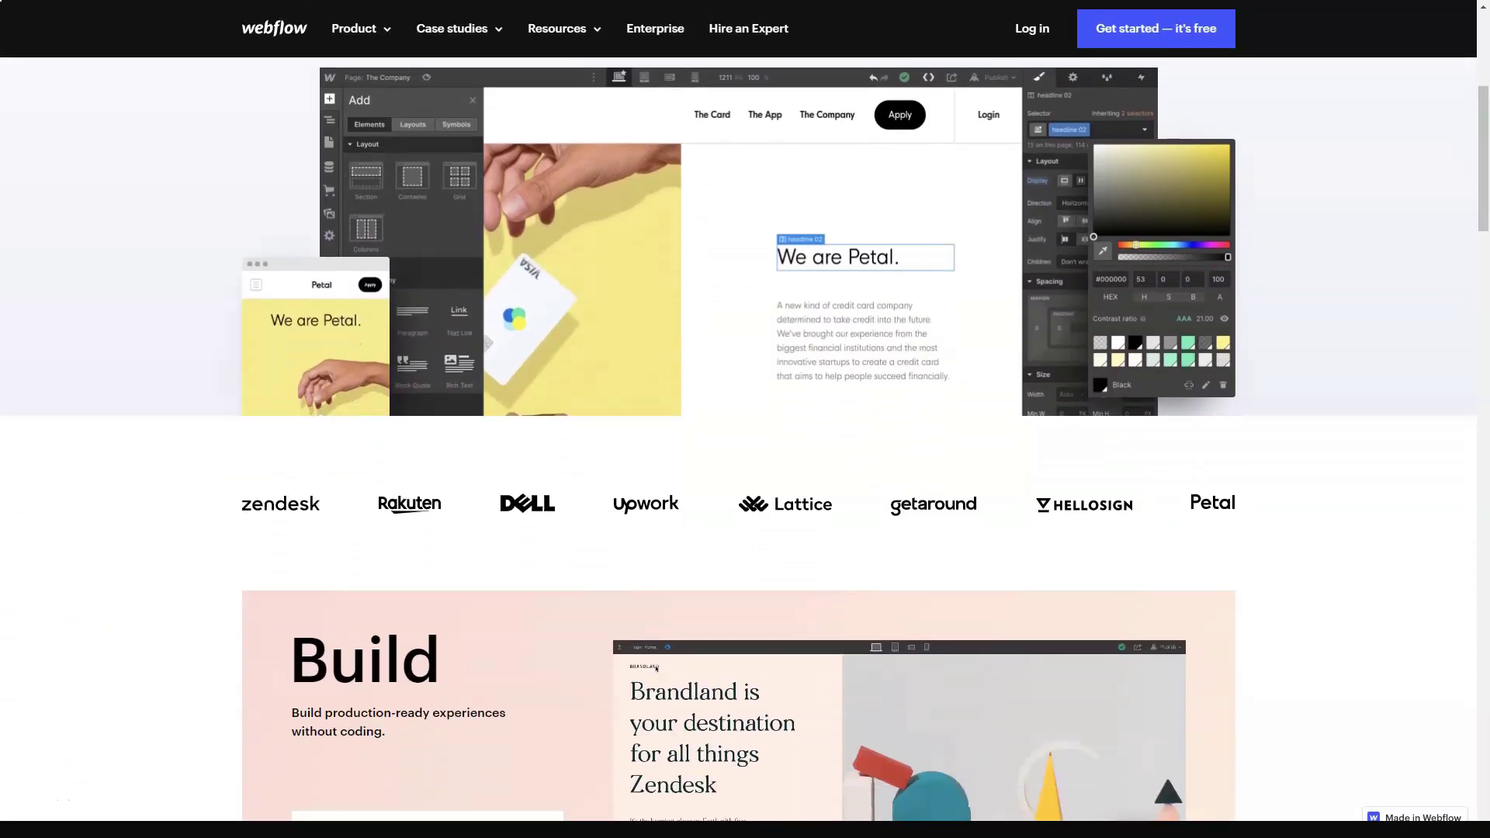
pyautogui.scroll(-1, 745, 466)
pyautogui.scroll(-1, 745, 466)
pyautogui.scroll(-1, 745, 466)
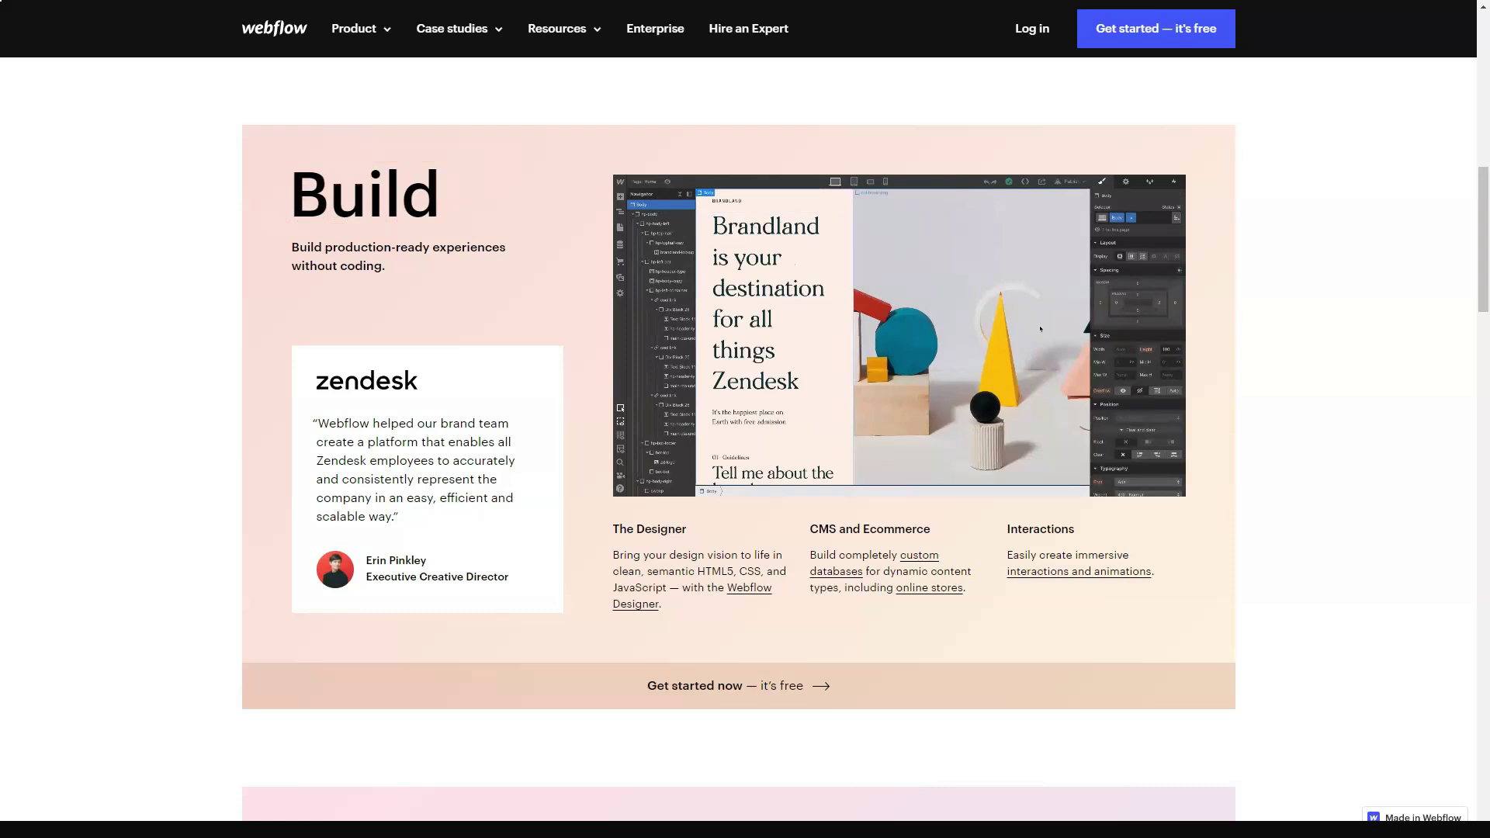
pyautogui.scroll(-3, 745, 466)
pyautogui.scroll(-3, 746, 466)
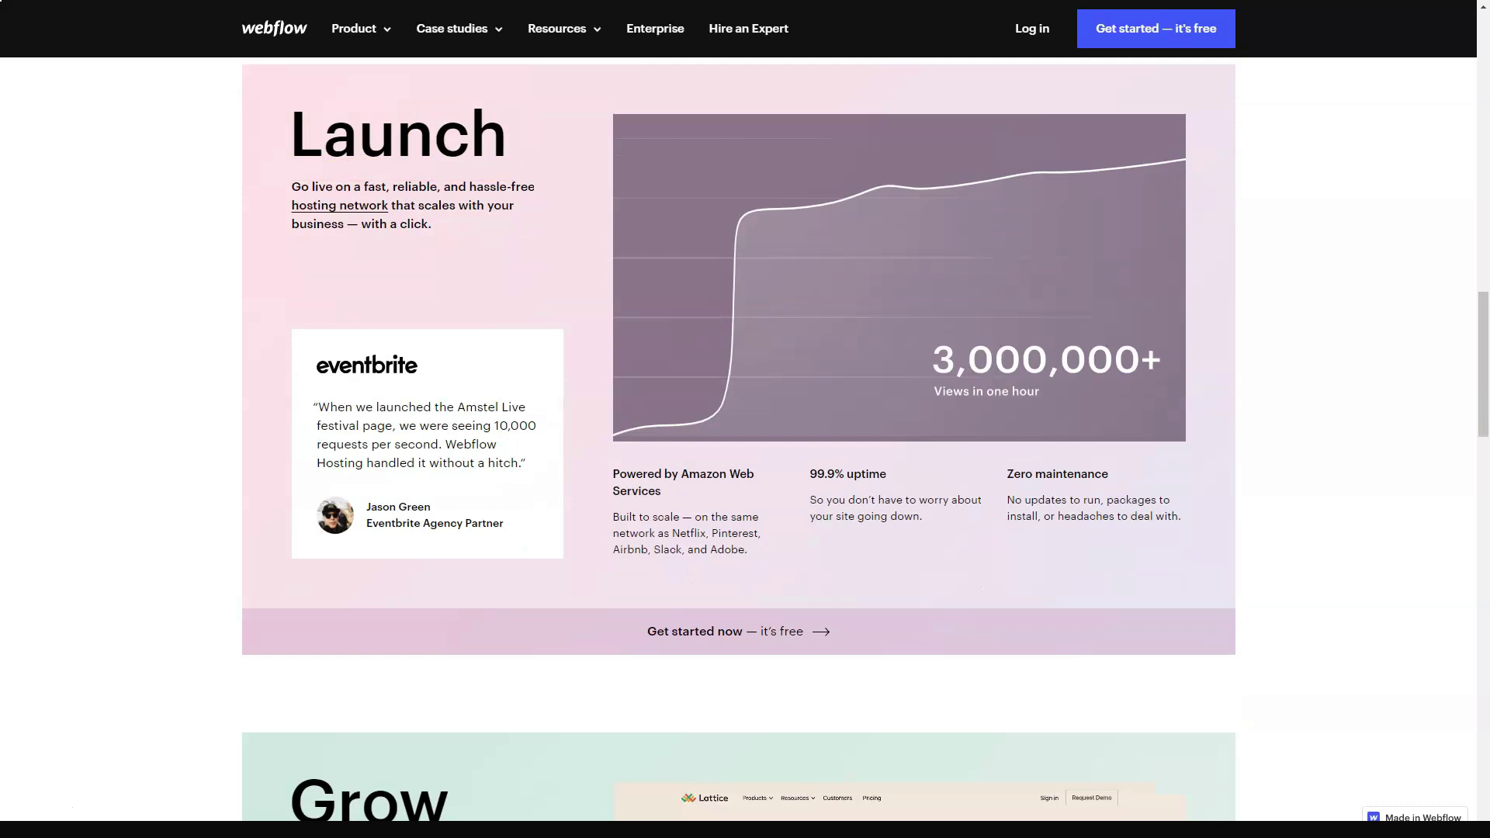
pyautogui.scroll(-2, 745, 466)
pyautogui.scroll(-2, 745, 466)
pyautogui.scroll(-2, 745, 466)
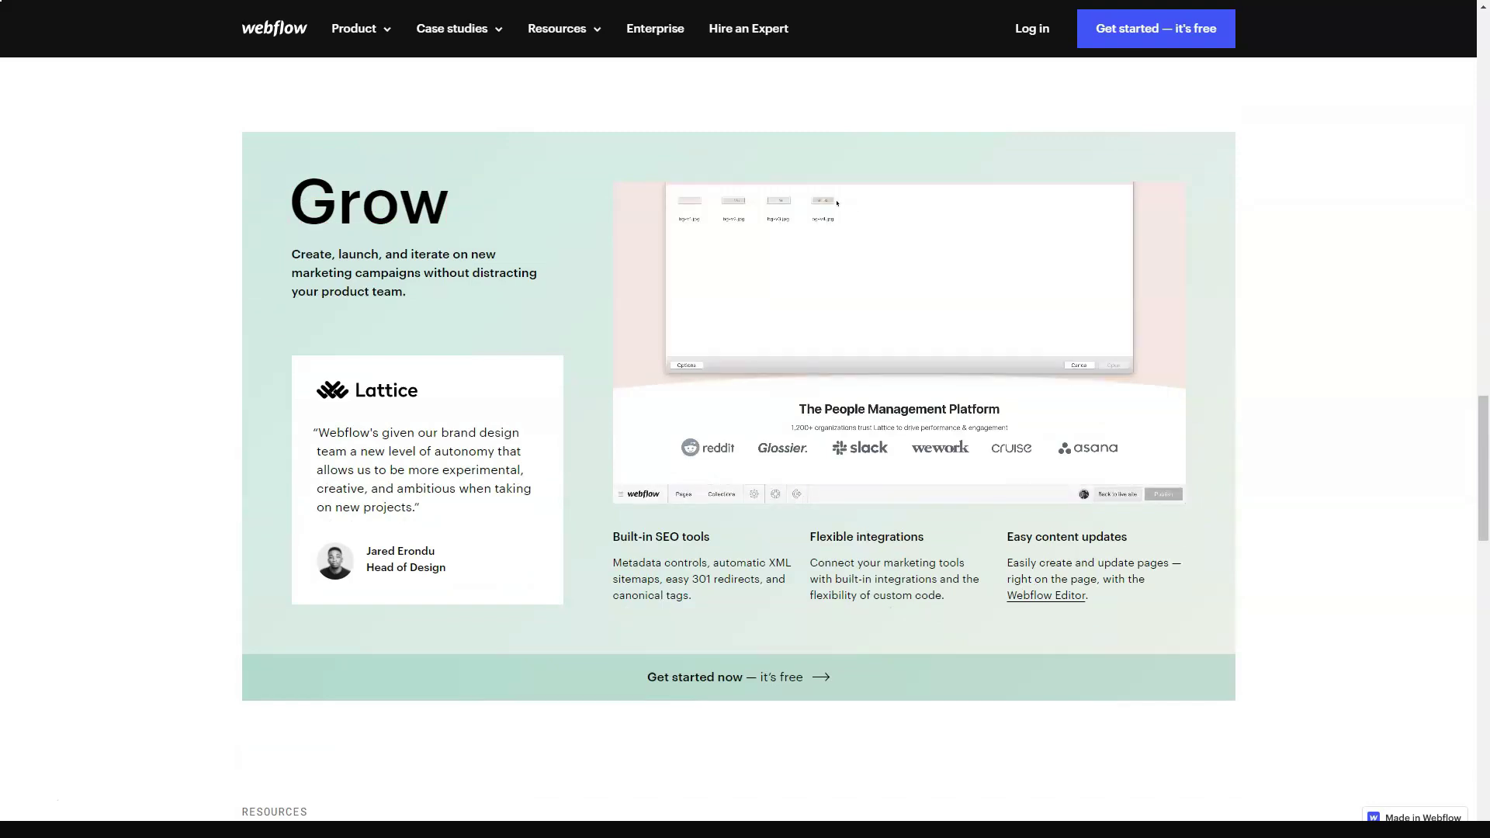
pyautogui.scroll(-1, 745, 466)
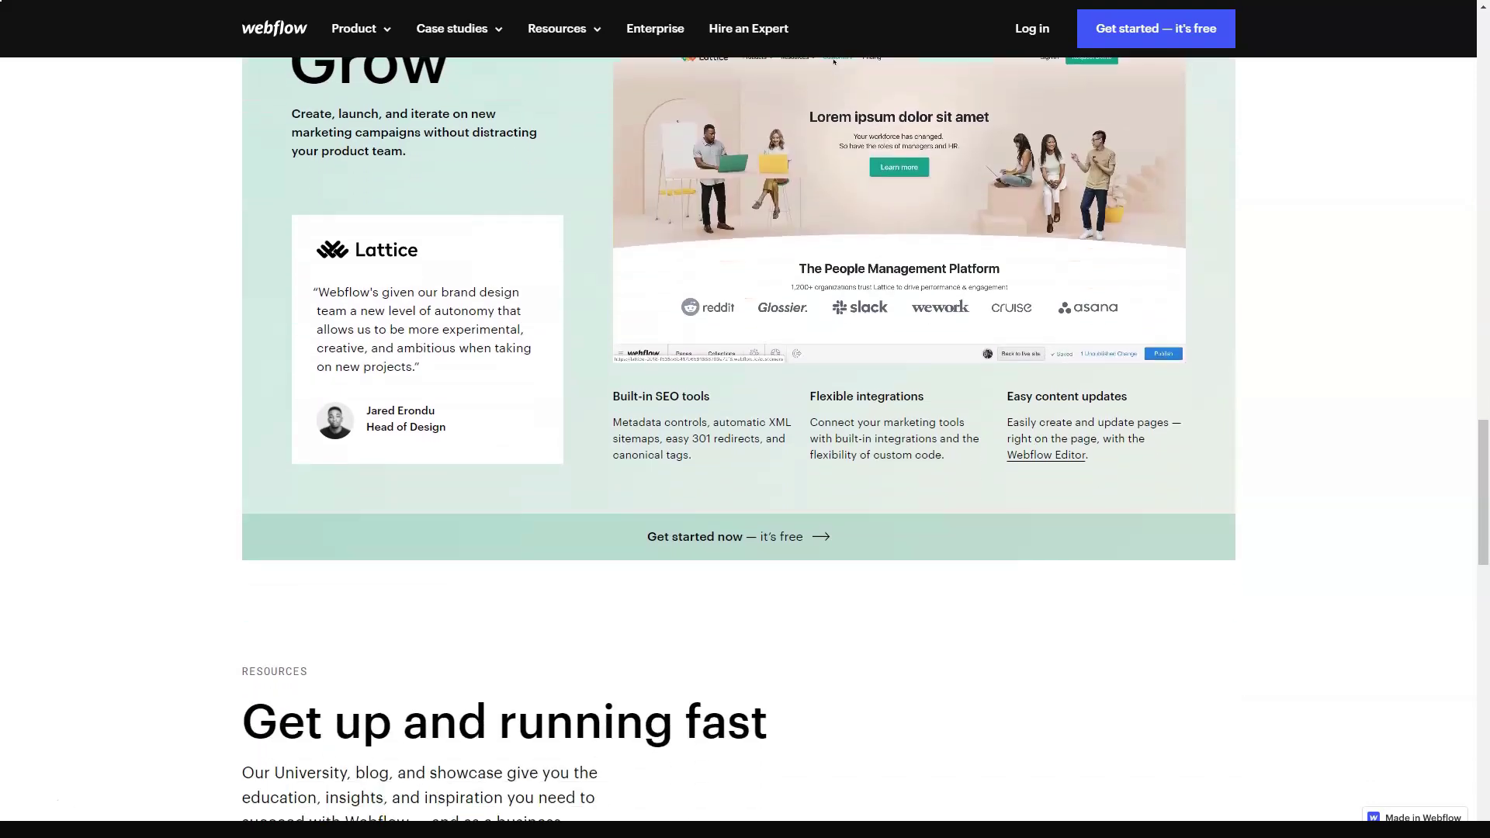
pyautogui.scroll(-1, 746, 466)
pyautogui.scroll(-2, 745, 466)
pyautogui.scroll(-1, 746, 466)
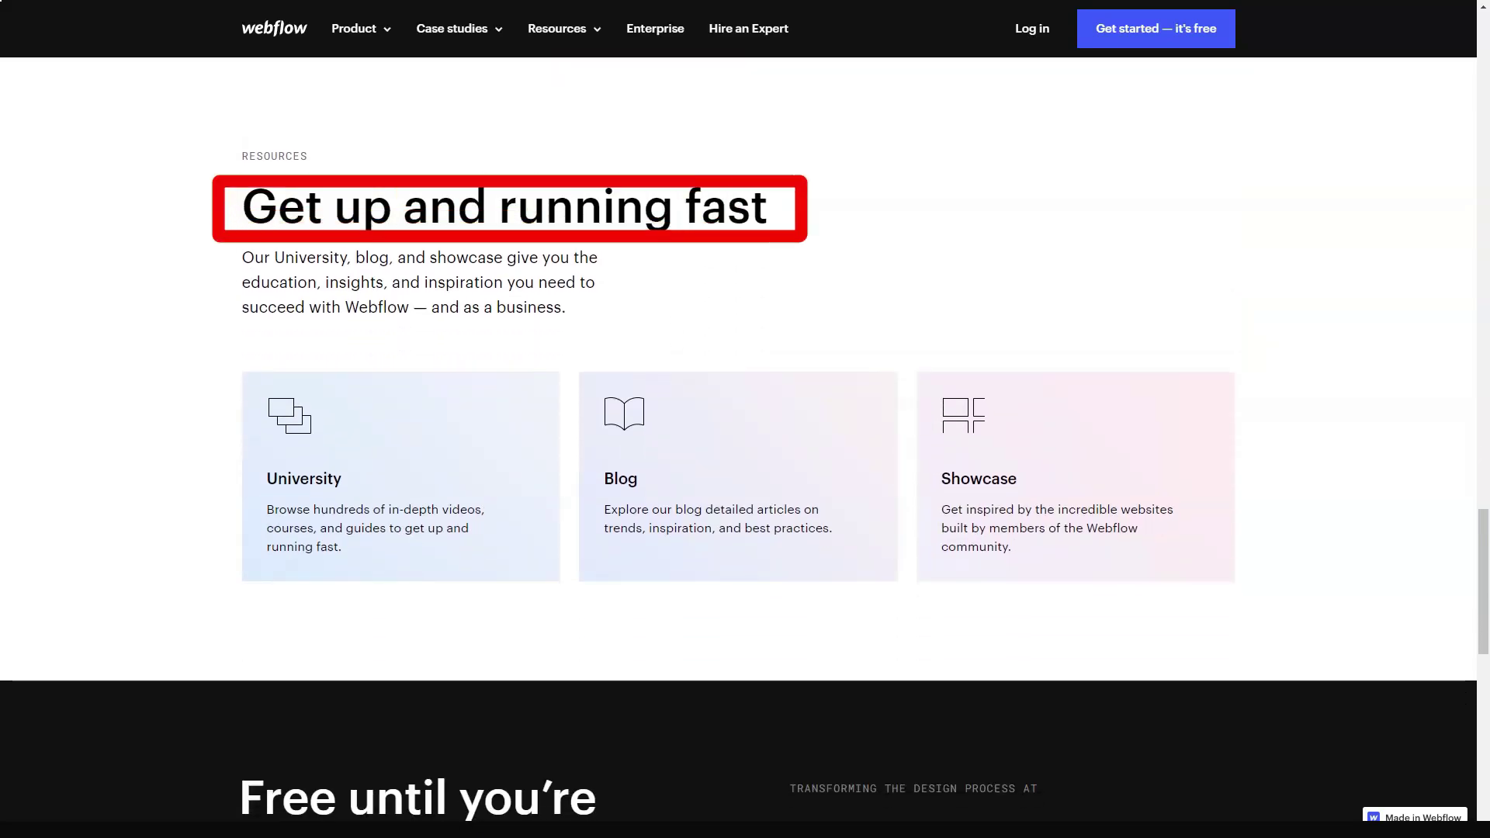
pyautogui.scroll(-1, 746, 466)
pyautogui.scroll(-2, 746, 466)
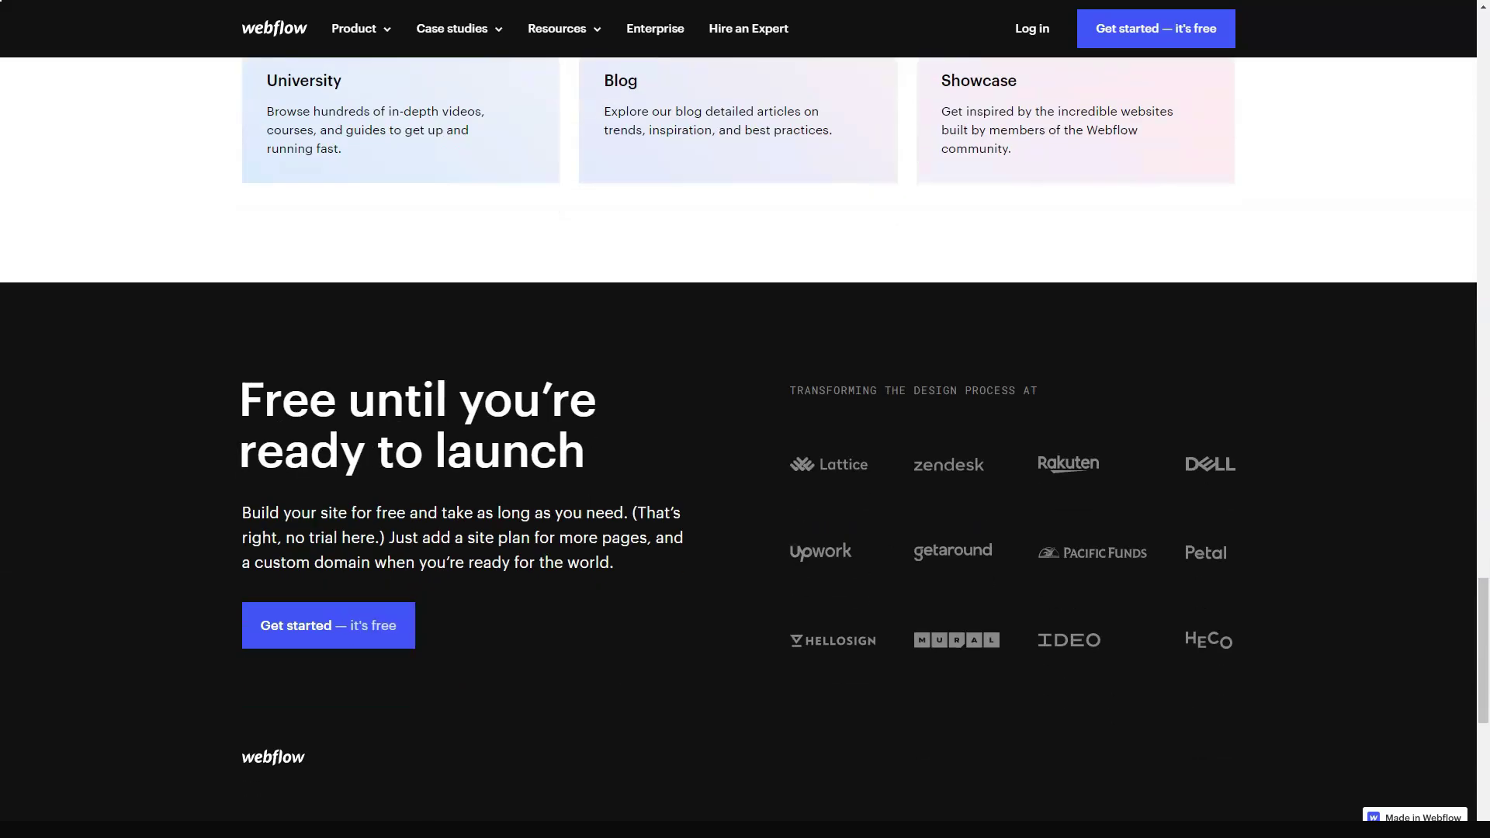
pyautogui.scroll(-1, 745, 466)
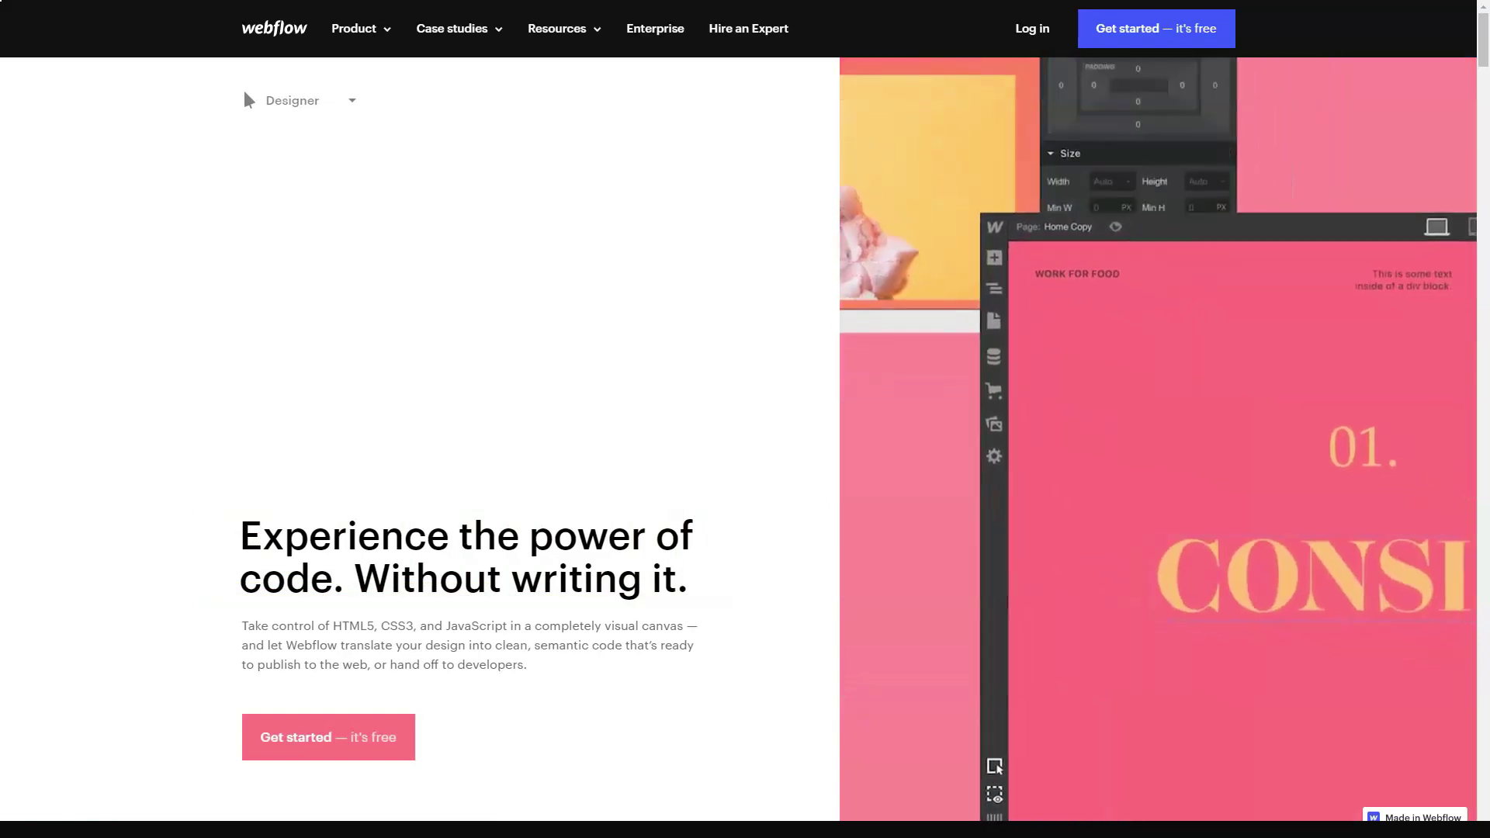
pyautogui.scroll(-1, 466, 466)
pyautogui.scroll(-2, 745, 466)
pyautogui.scroll(-2, 745, 466)
pyautogui.scroll(-2, 745, 466)
pyautogui.scroll(-1, 745, 466)
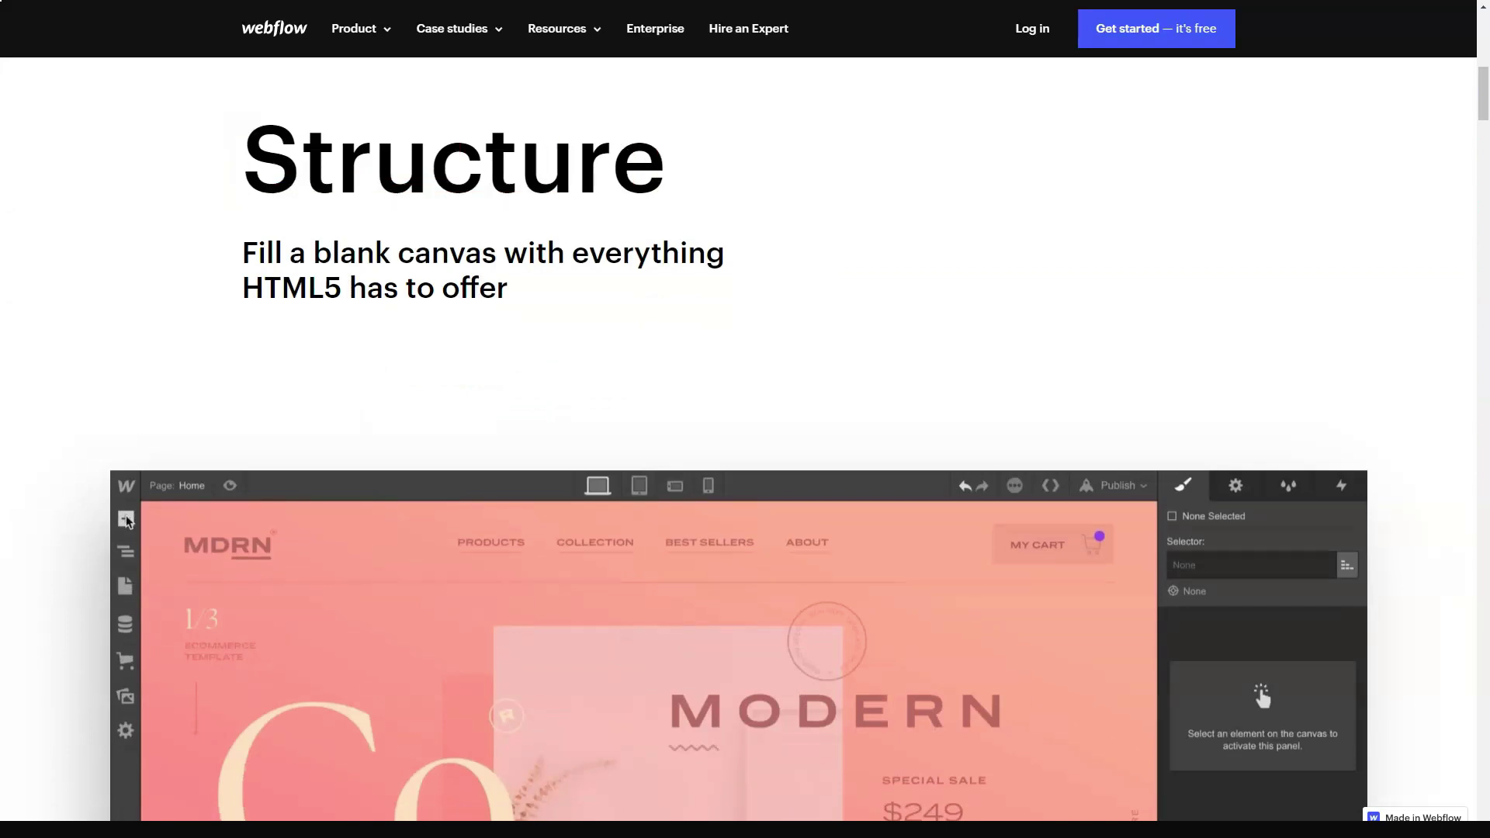
pyautogui.scroll(-2, 745, 466)
pyautogui.scroll(-2, 745, 466)
pyautogui.scroll(-2, 746, 466)
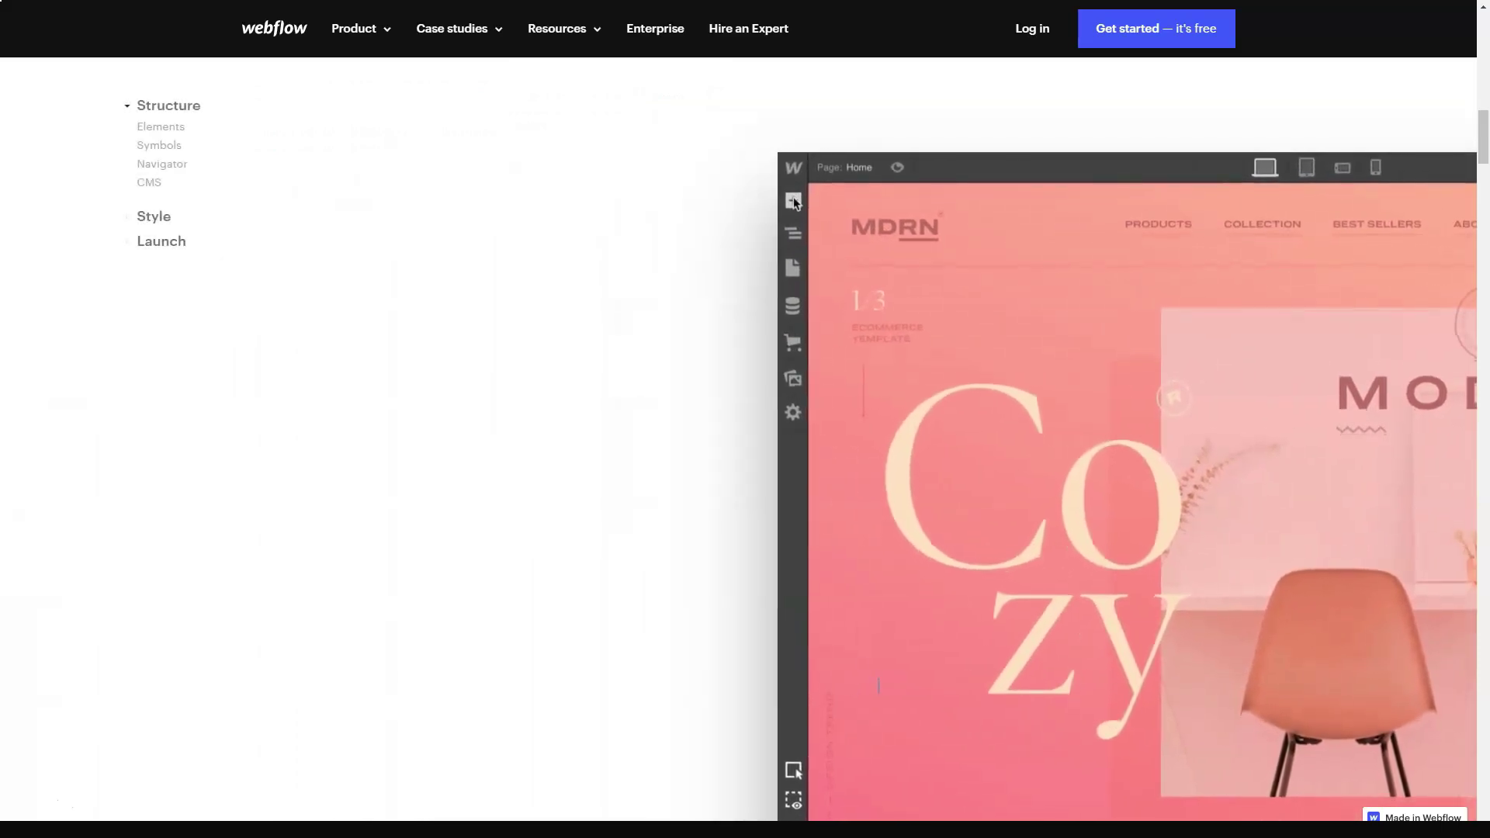
pyautogui.scroll(-3, 745, 465)
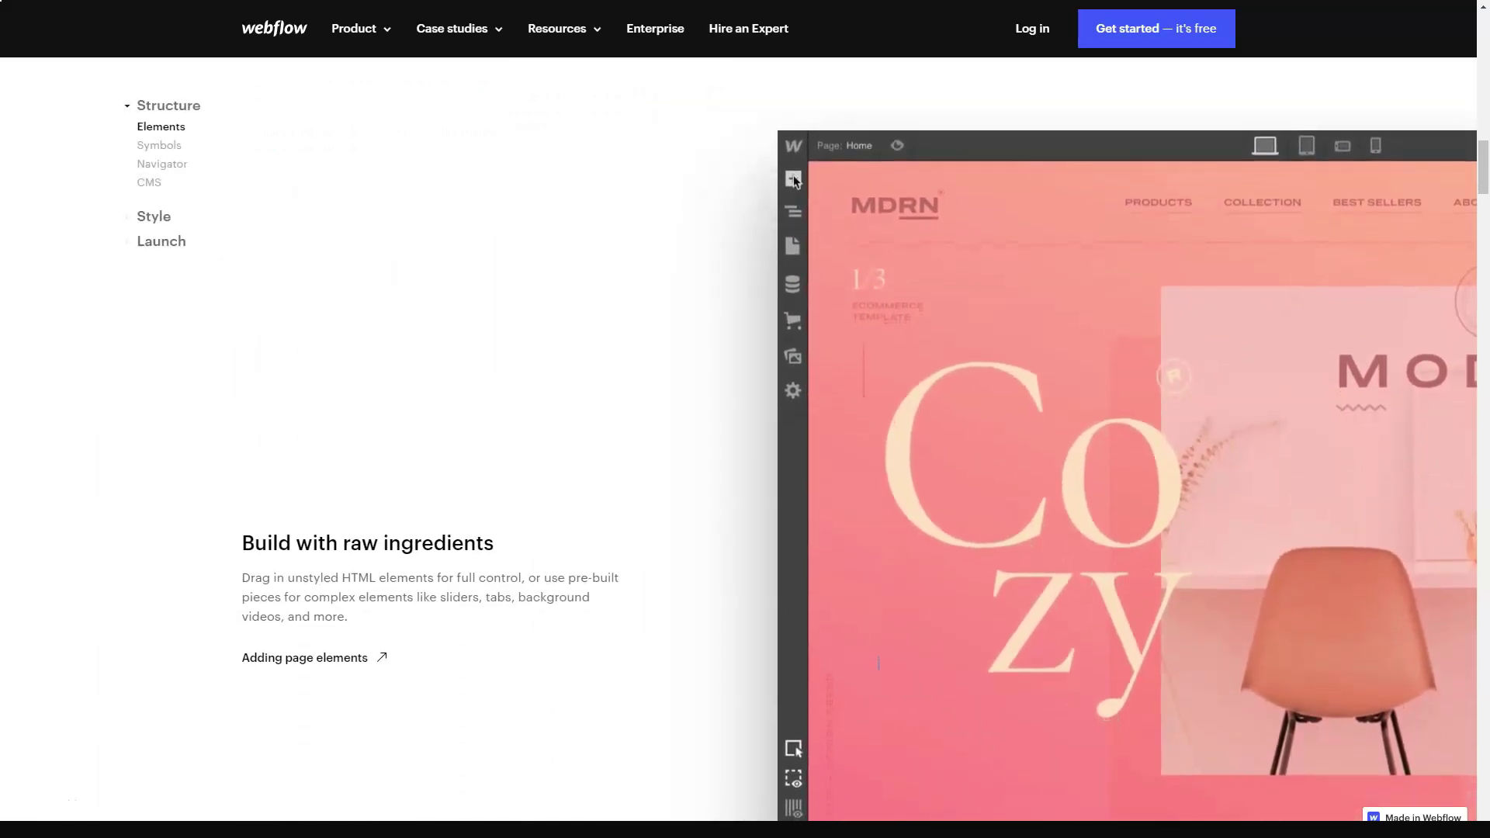
pyautogui.scroll(-2, 745, 465)
pyautogui.scroll(-2, 745, 467)
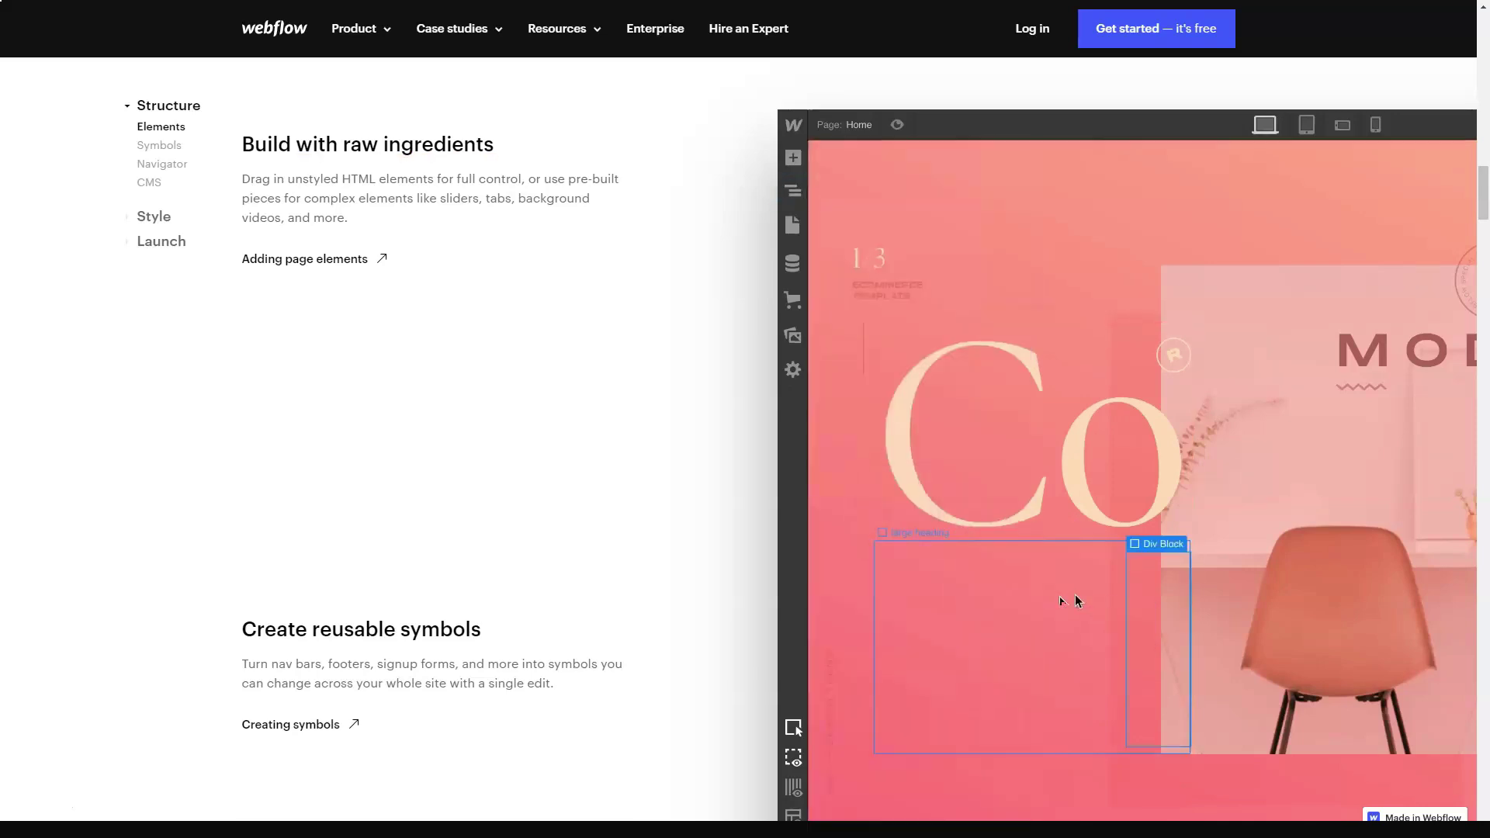
pyautogui.scroll(-4, 745, 465)
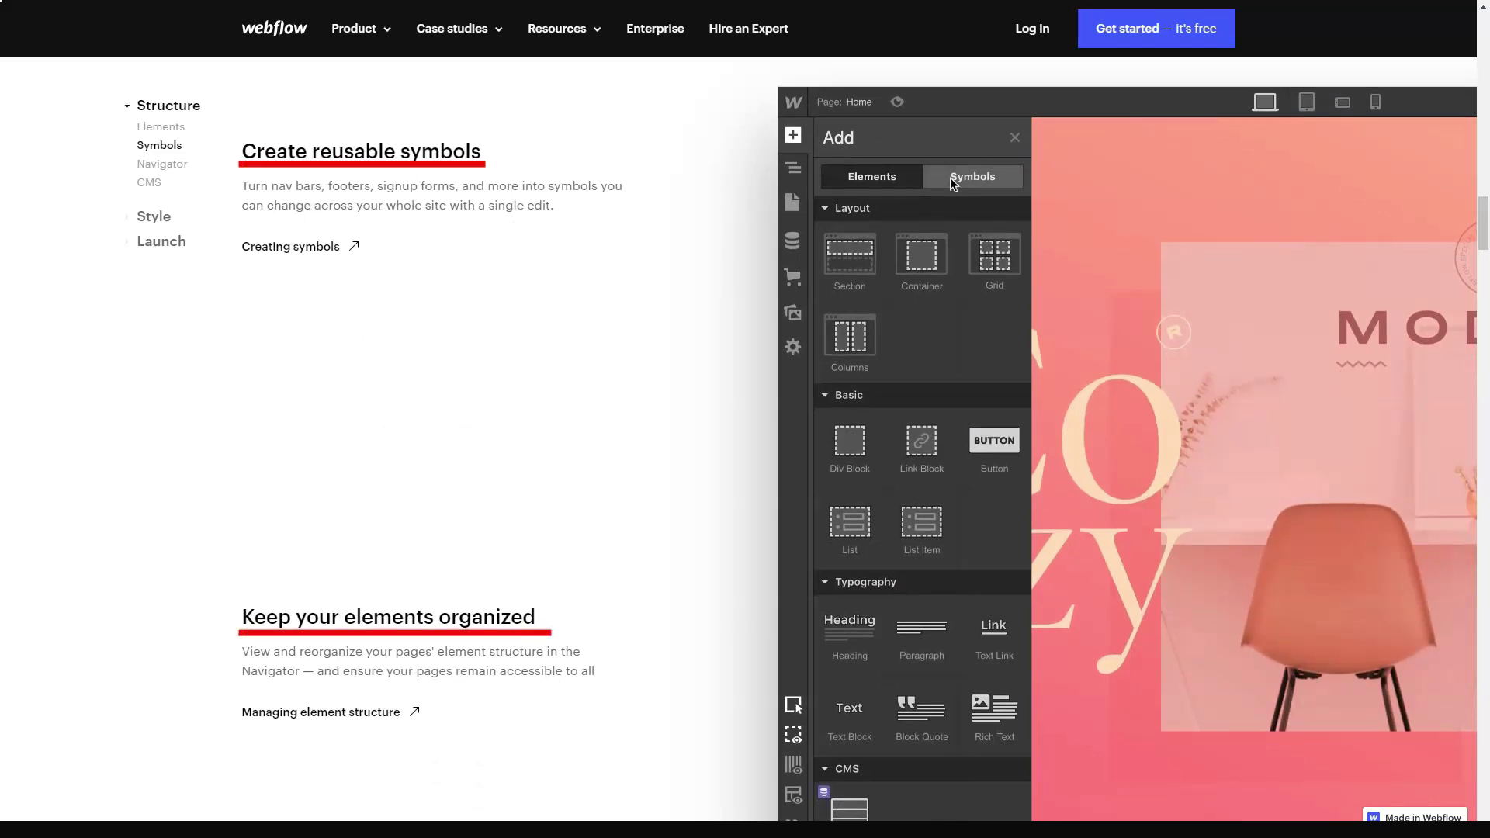
pyautogui.scroll(-3, 466, 467)
pyautogui.scroll(-2, 465, 465)
pyautogui.scroll(-1, 466, 465)
pyautogui.scroll(-2, 467, 466)
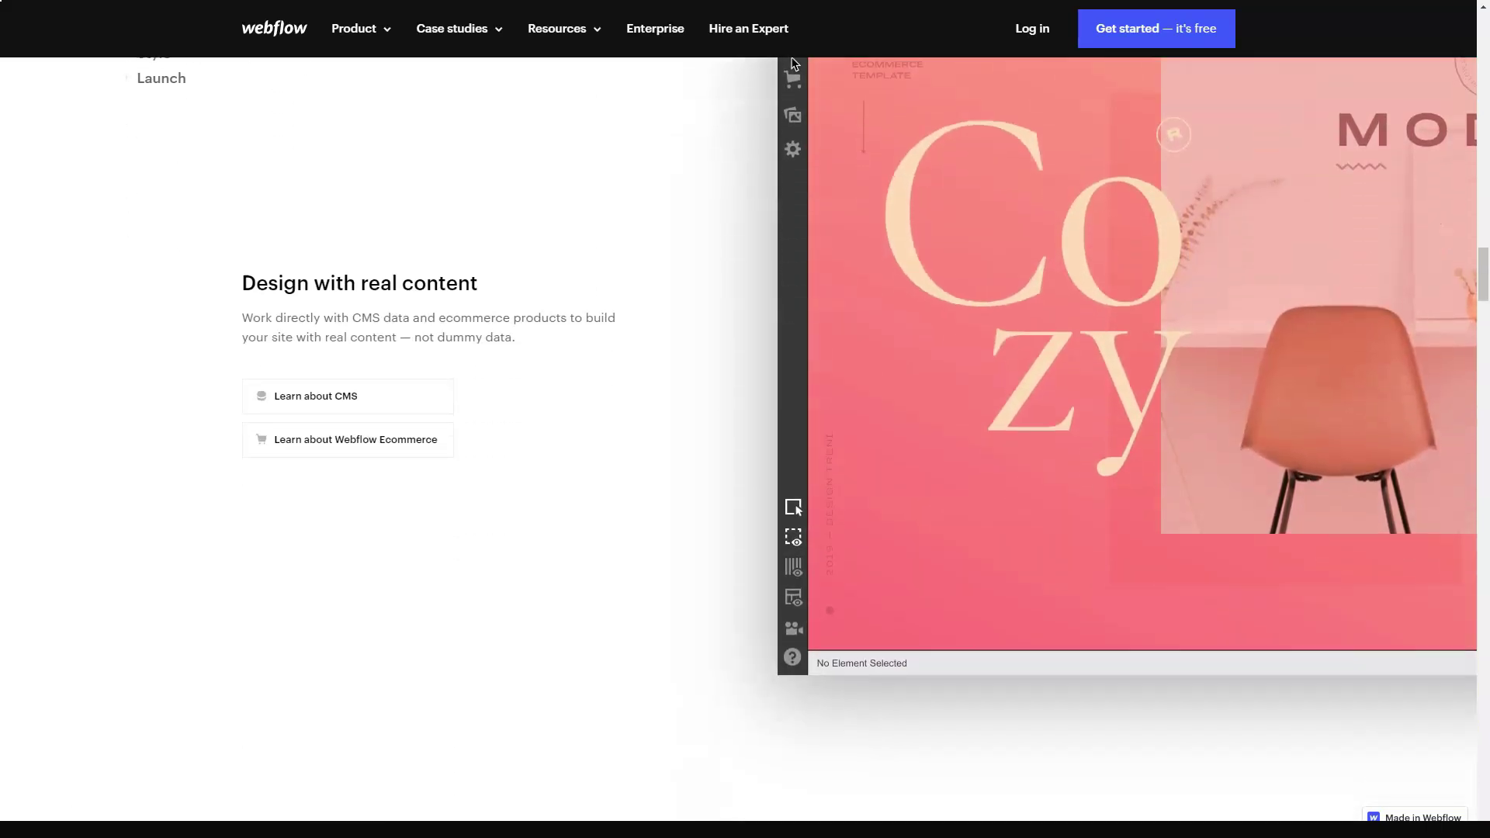
pyautogui.scroll(-1, 466, 466)
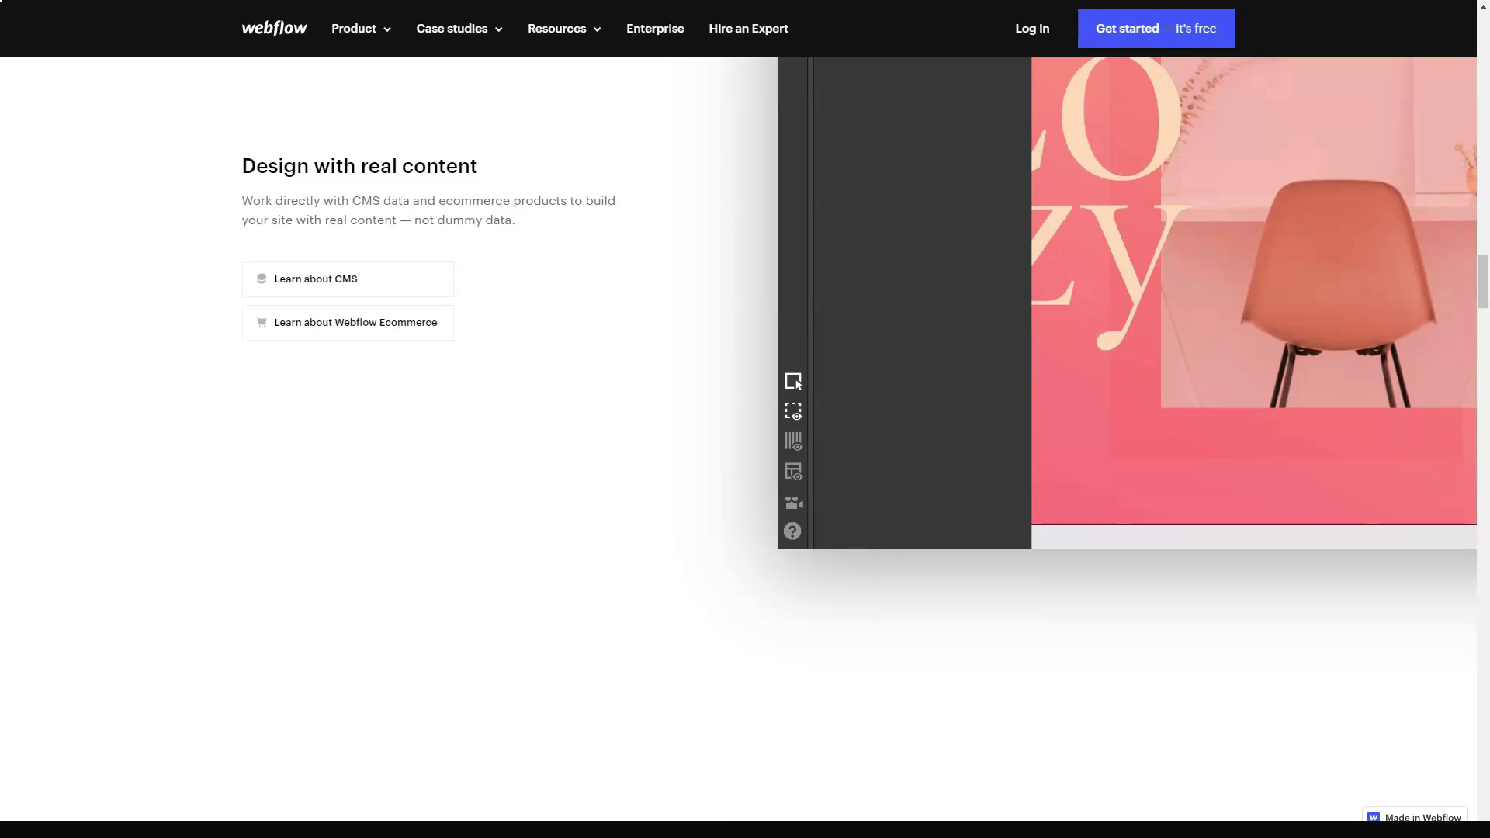
pyautogui.scroll(-1, 745, 465)
pyautogui.scroll(-2, 745, 466)
pyautogui.scroll(-2, 745, 466)
pyautogui.scroll(-2, 637, 704)
pyautogui.scroll(-2, 637, 705)
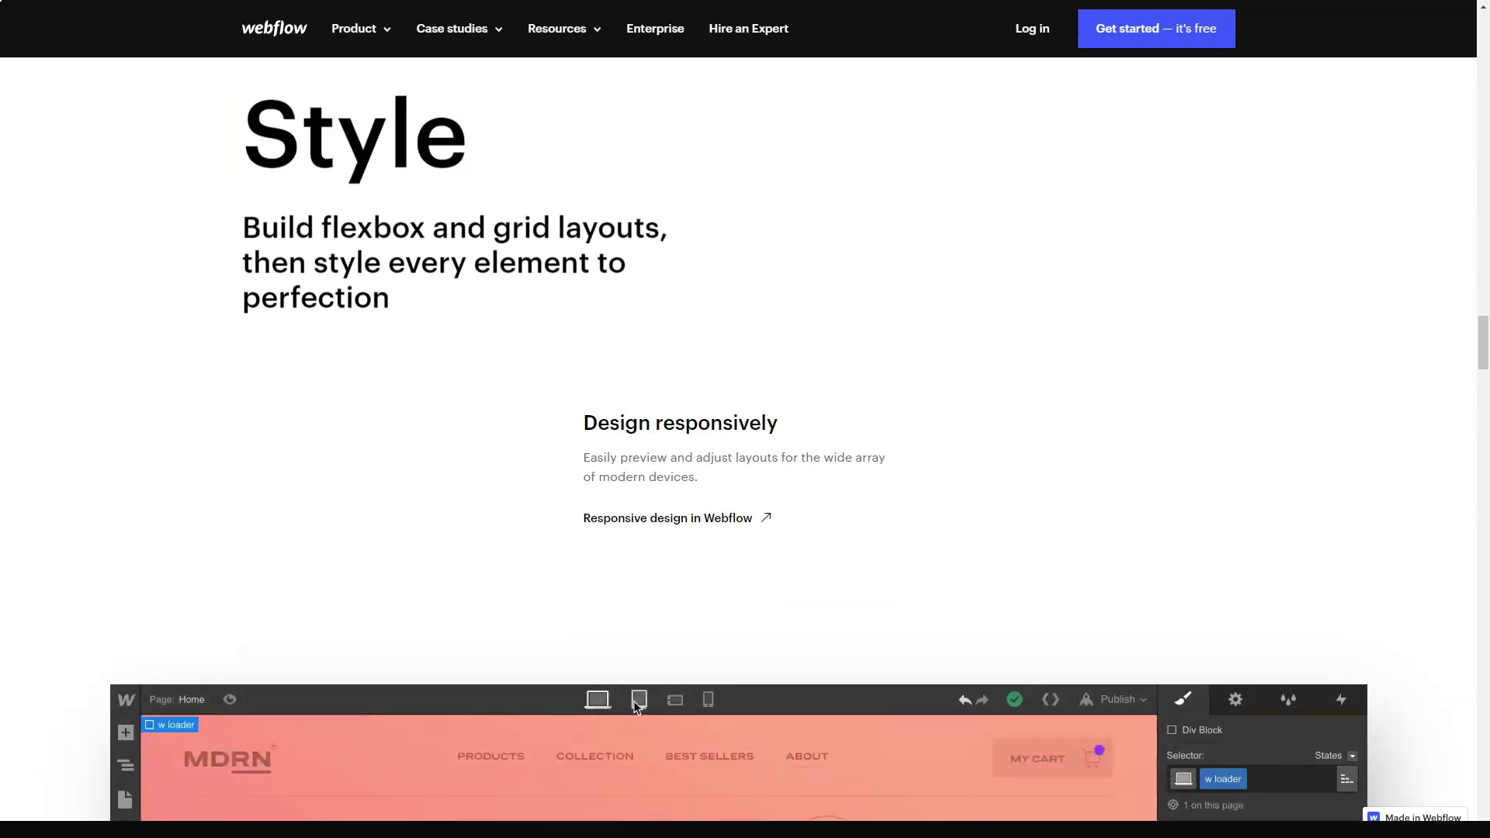
pyautogui.scroll(-1, 745, 466)
pyautogui.scroll(-1, 746, 466)
pyautogui.scroll(-2, 745, 466)
pyautogui.scroll(-2, 746, 466)
pyautogui.scroll(-1, 745, 466)
pyautogui.scroll(-1, 745, 466)
pyautogui.scroll(-2, 746, 466)
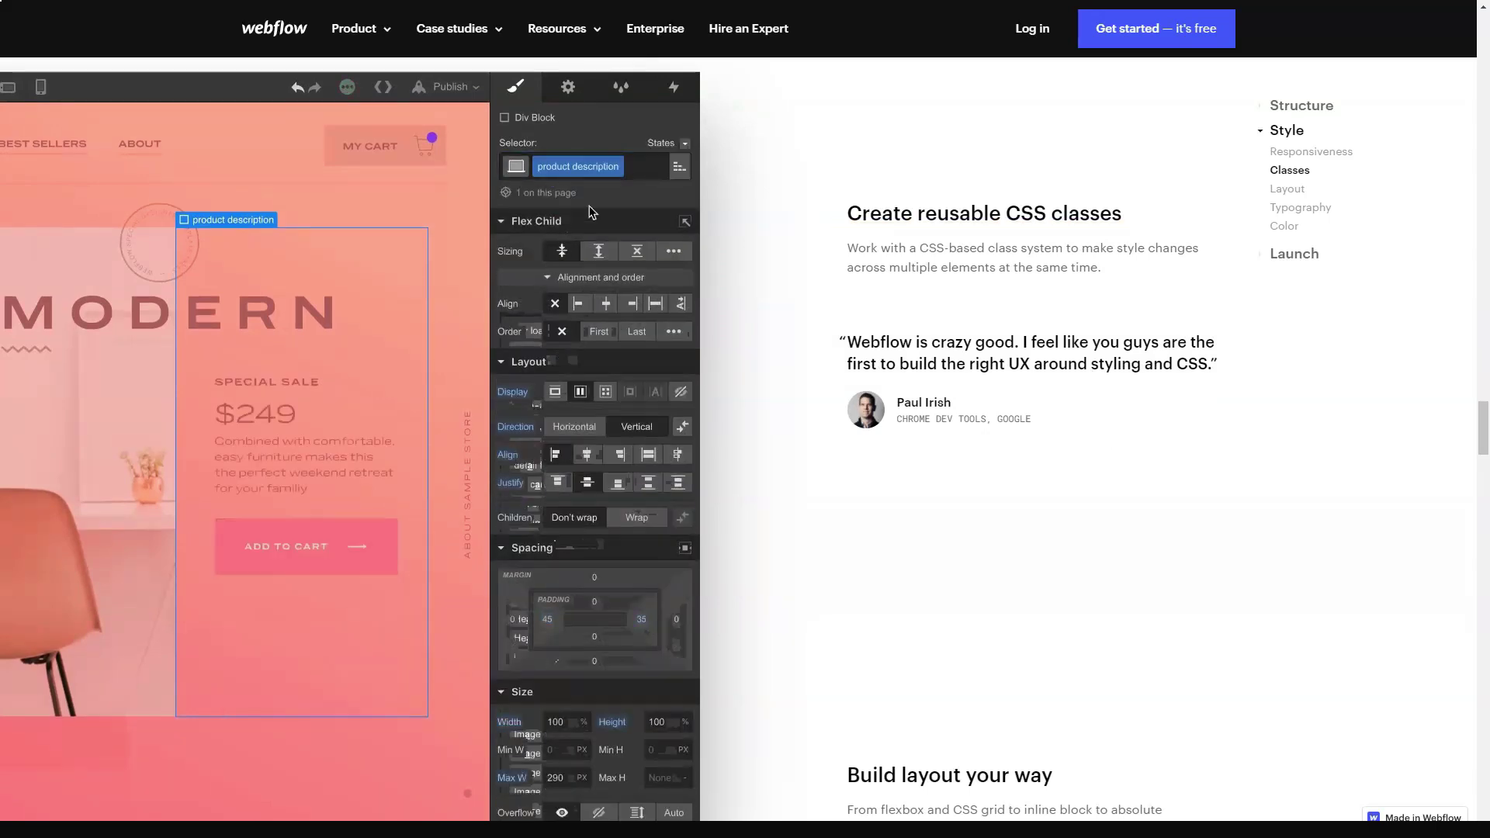
pyautogui.scroll(-1, 745, 466)
pyautogui.scroll(-2, 746, 465)
pyautogui.scroll(-1, 745, 466)
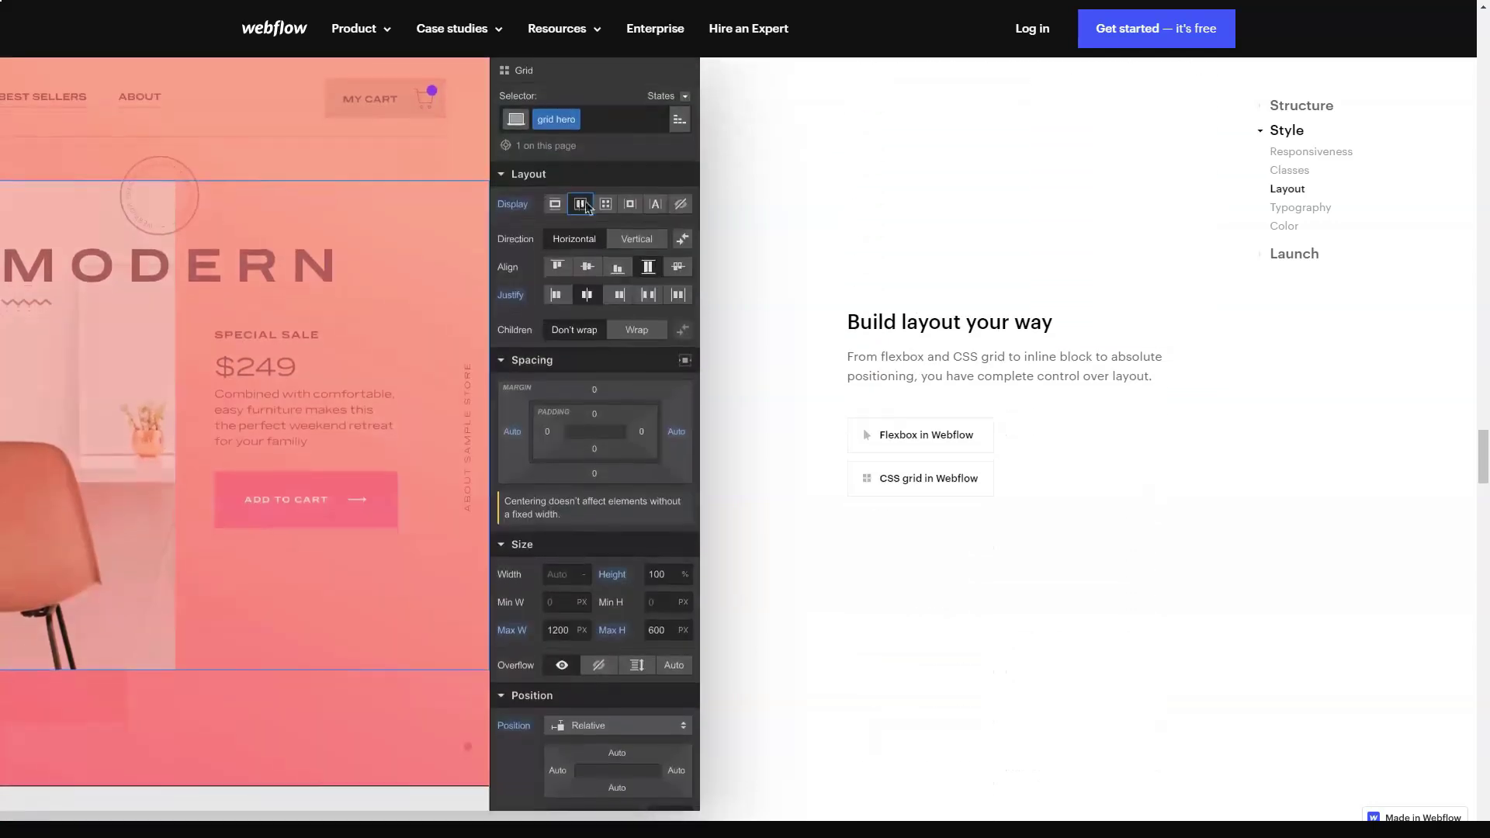
pyautogui.scroll(-1, 745, 467)
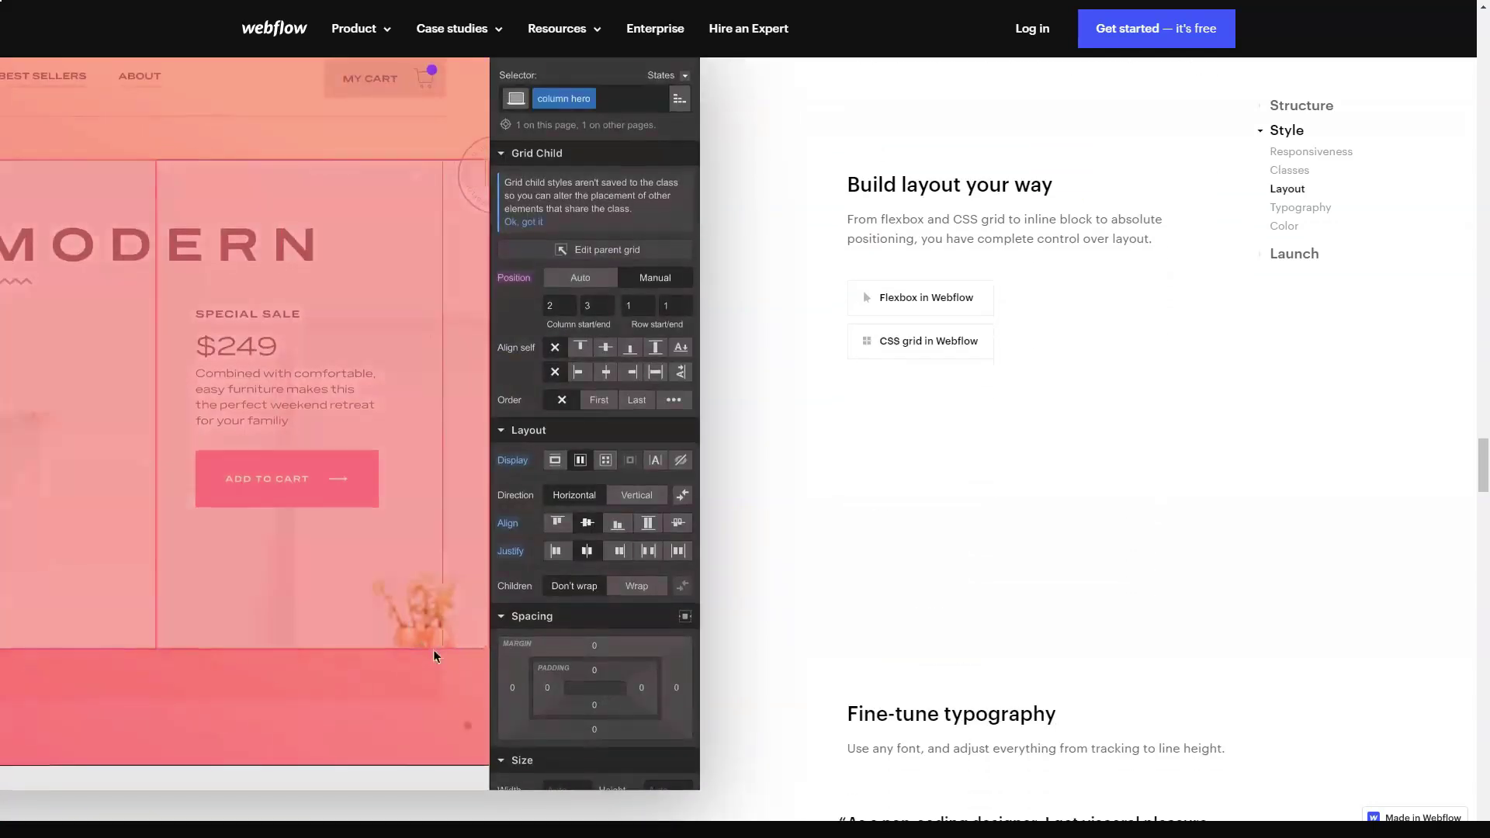
pyautogui.scroll(-1, 746, 467)
pyautogui.scroll(-2, 745, 466)
pyautogui.scroll(-2, 745, 465)
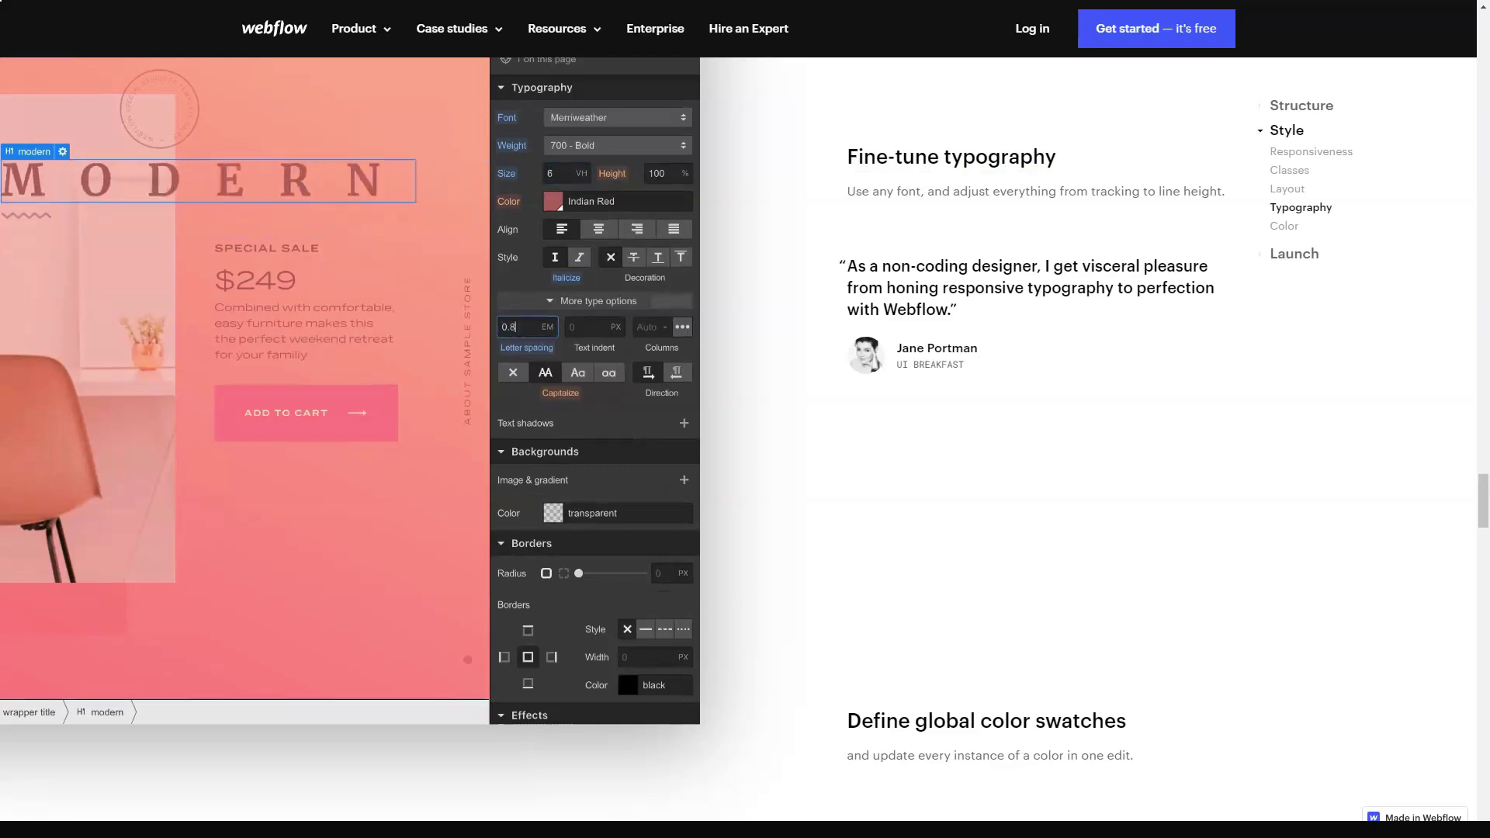
pyautogui.scroll(-1, 745, 465)
pyautogui.scroll(-2, 745, 466)
pyautogui.scroll(-2, 746, 466)
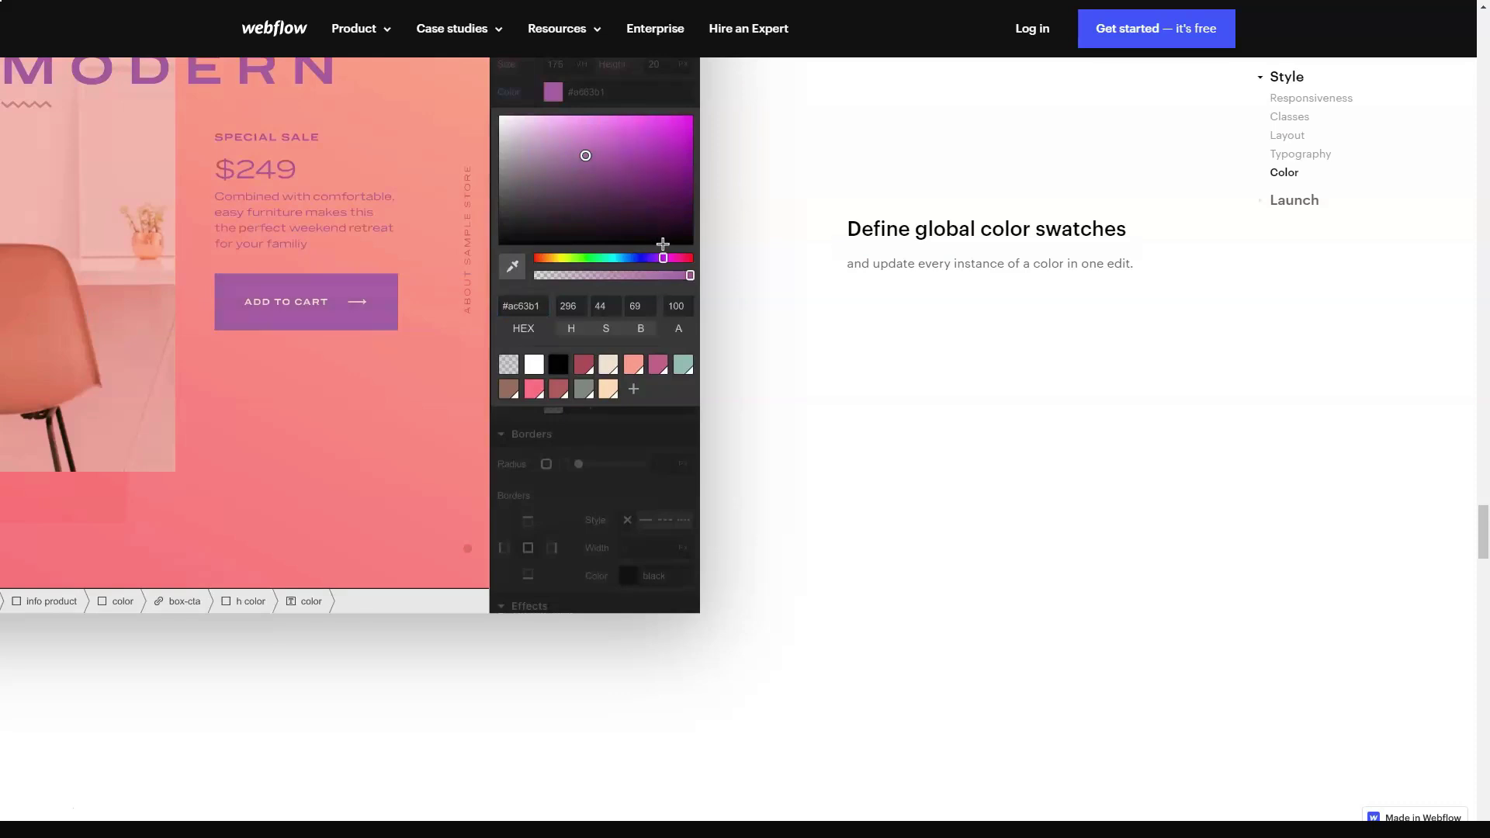
pyautogui.scroll(-1, 746, 467)
pyautogui.scroll(-2, 745, 466)
pyautogui.scroll(-3, 746, 466)
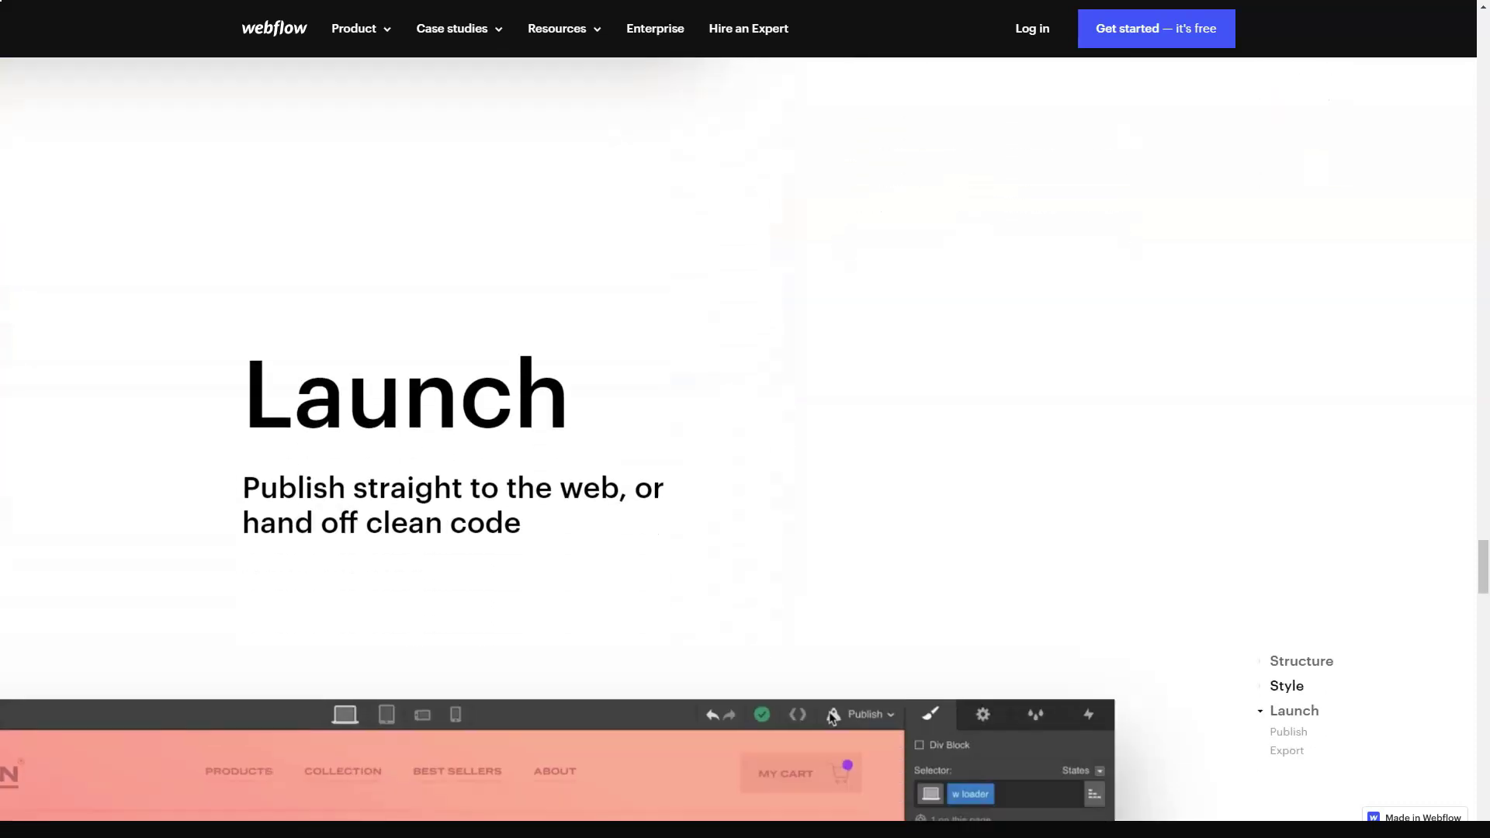
pyautogui.scroll(-2, 746, 465)
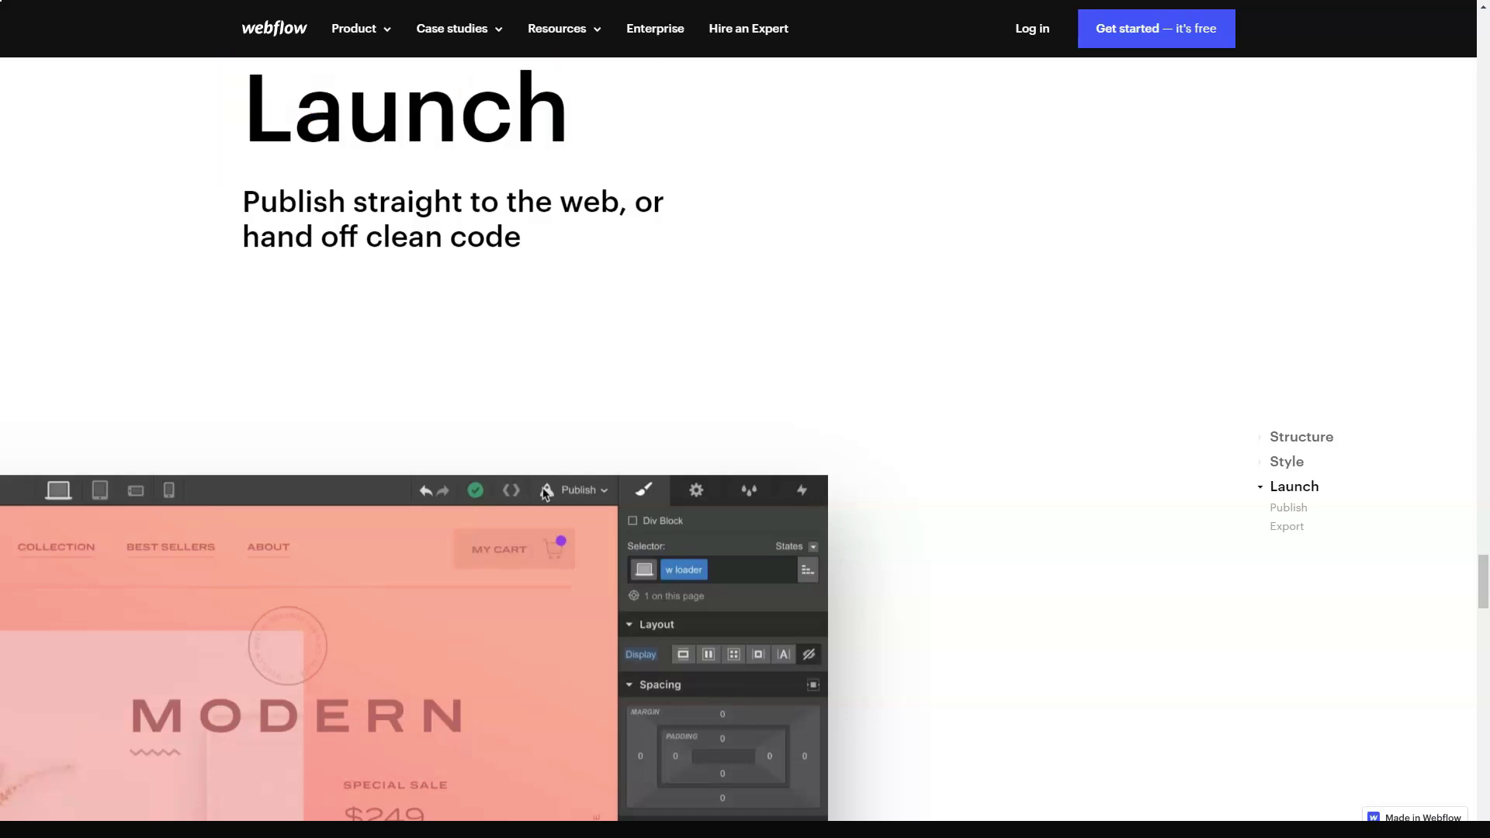
pyautogui.scroll(-1, 745, 466)
pyautogui.scroll(-1, 745, 465)
pyautogui.scroll(-1, 745, 465)
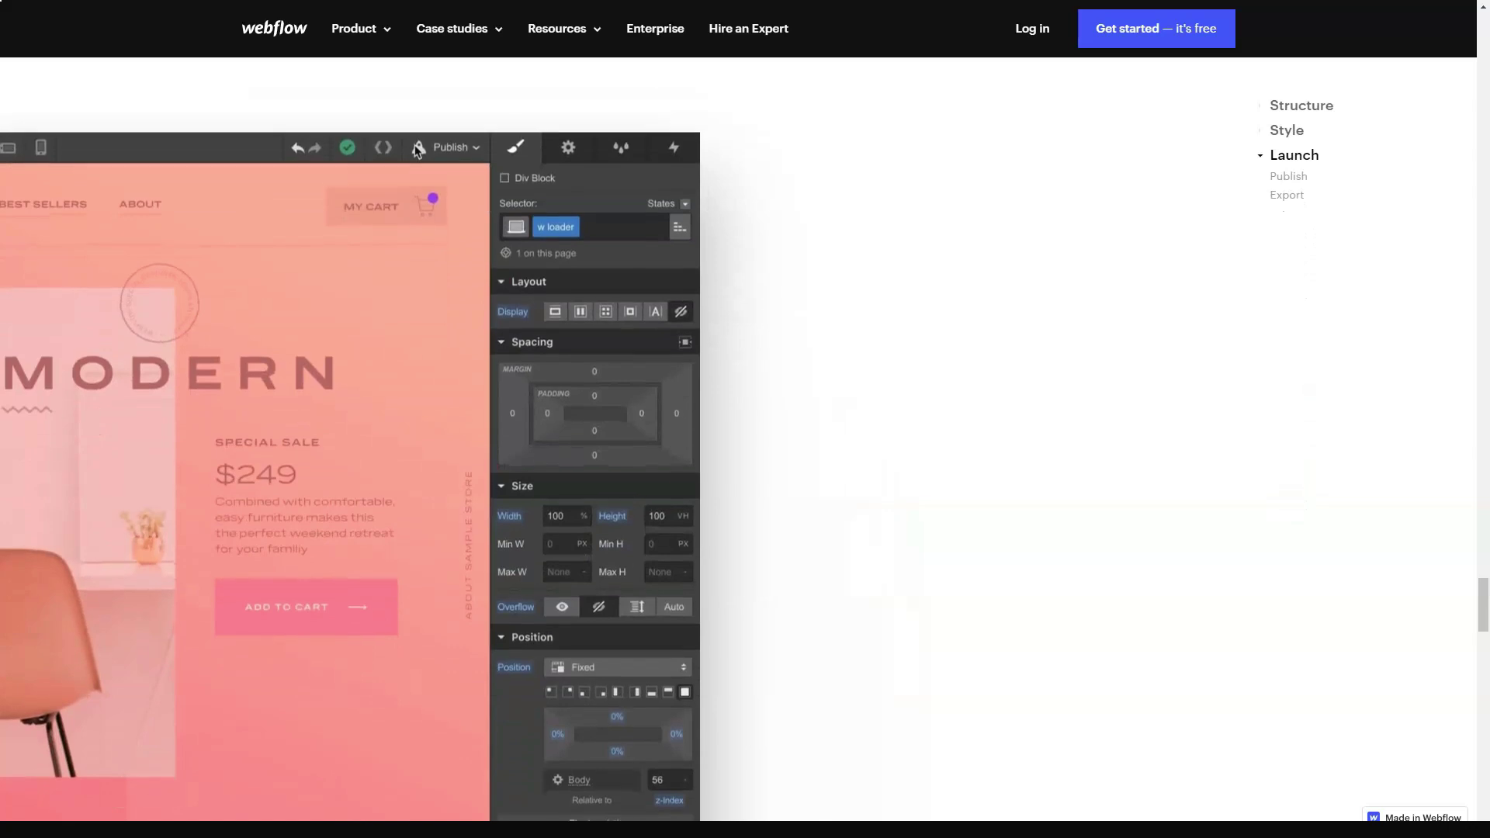
pyautogui.scroll(-1, 746, 466)
pyautogui.scroll(-1, 745, 467)
pyautogui.scroll(-1, 745, 465)
pyautogui.scroll(-1, 745, 467)
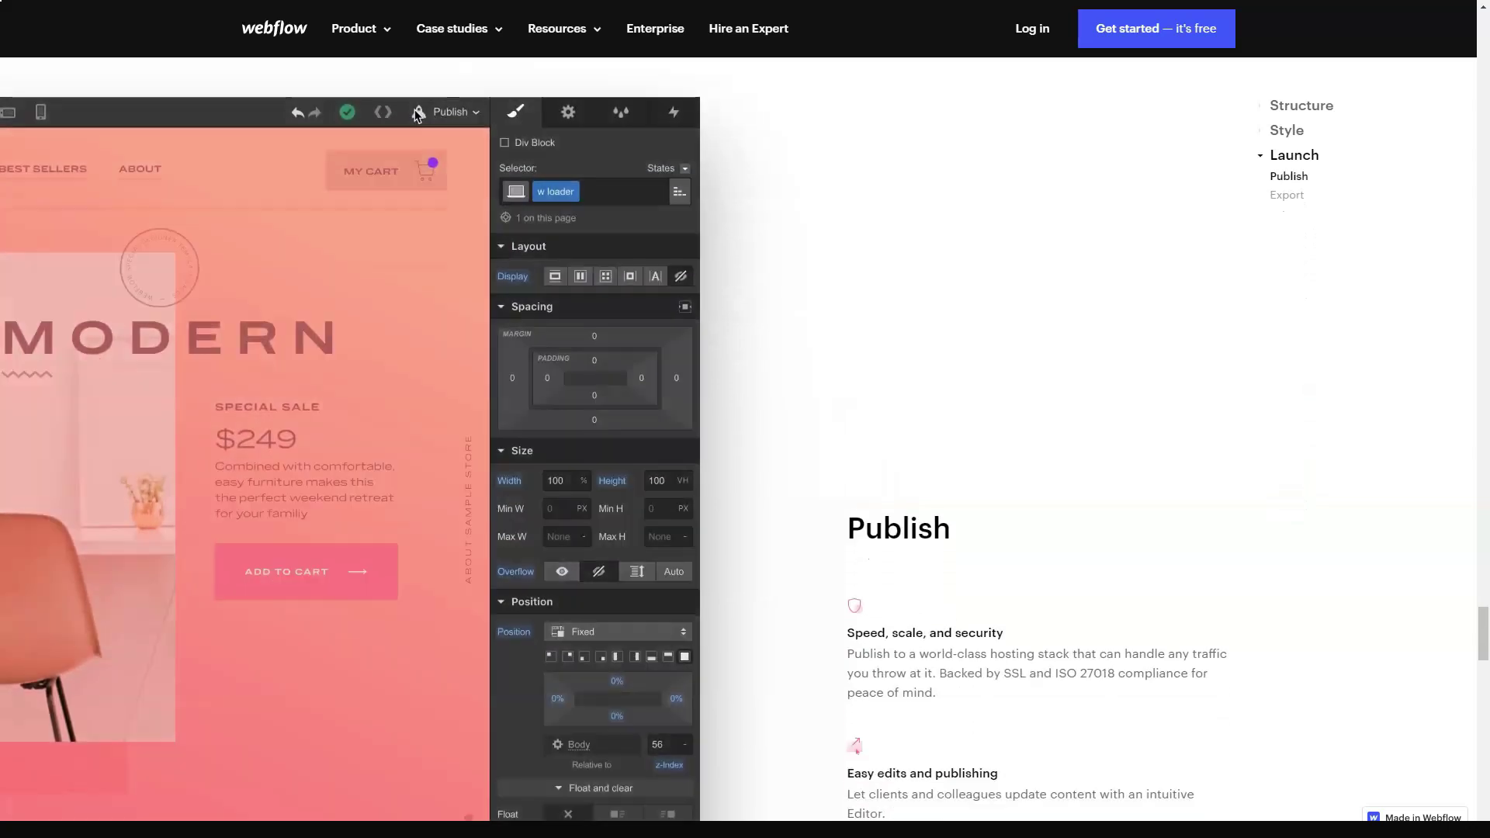
pyautogui.scroll(-1, 745, 467)
pyautogui.scroll(-1, 745, 465)
pyautogui.scroll(-1, 745, 466)
pyautogui.scroll(-1, 745, 466)
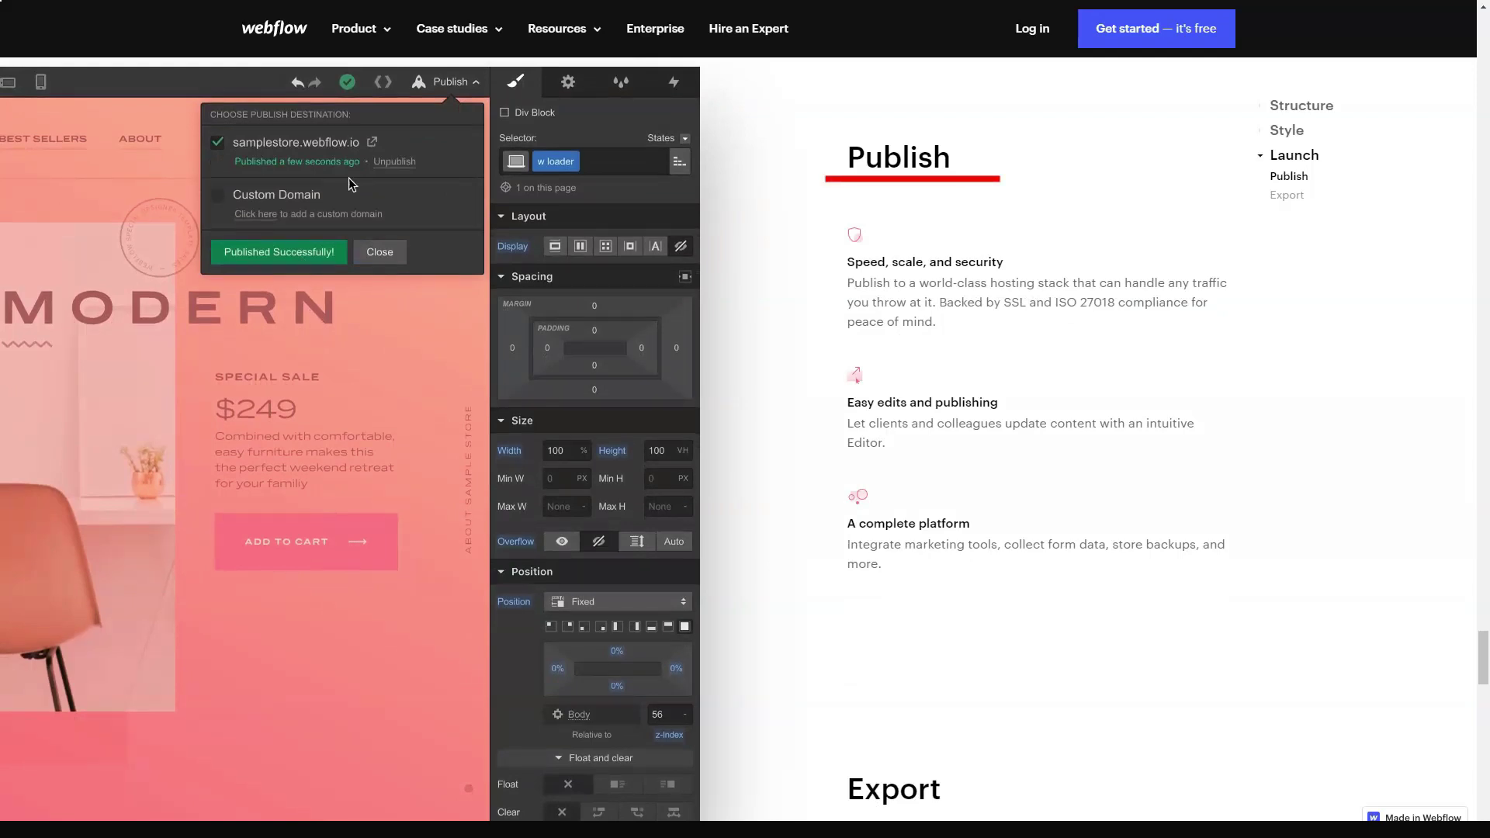
pyautogui.scroll(-1, 299, 254)
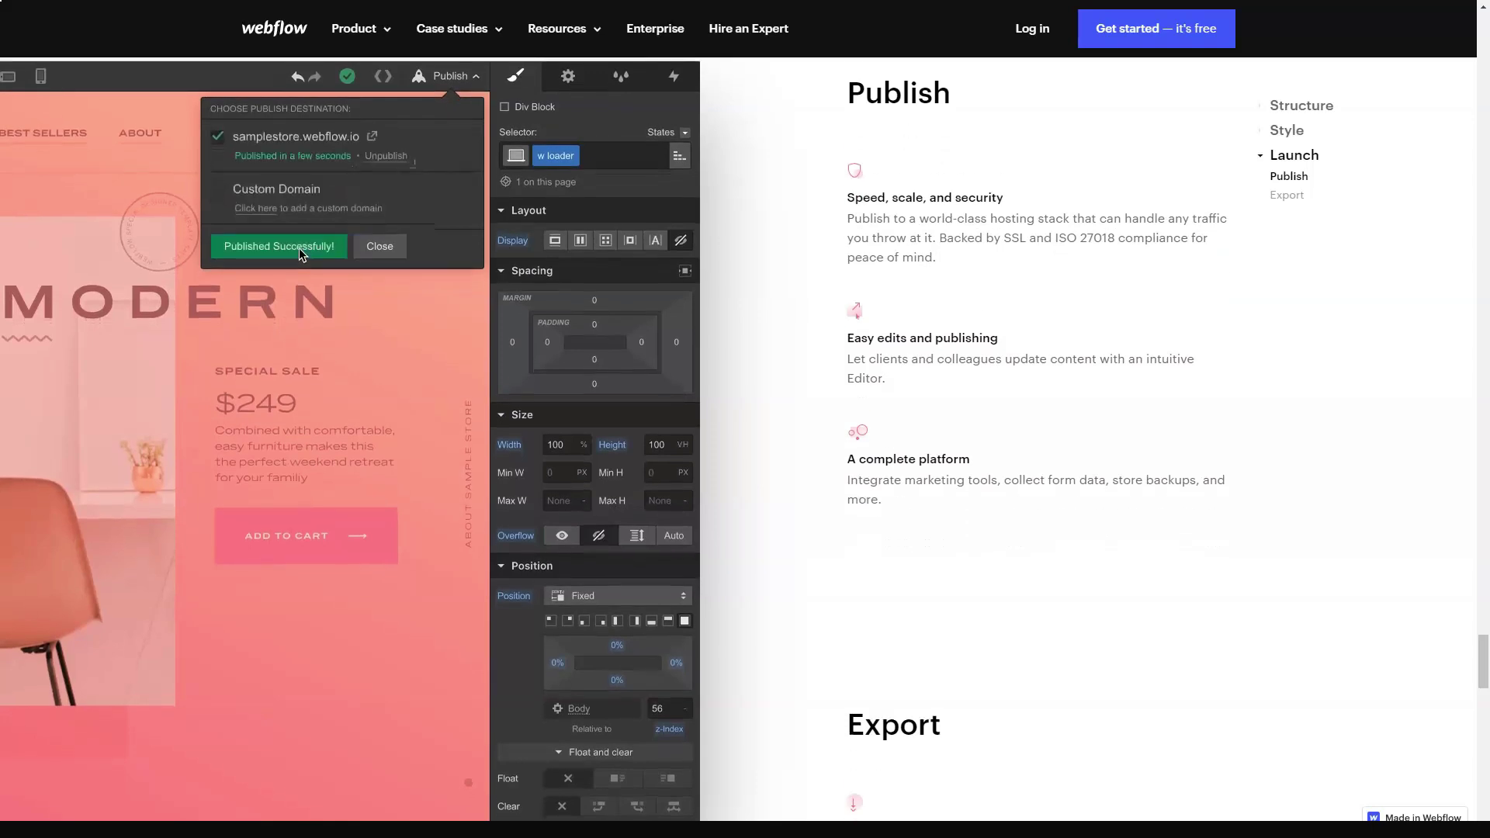
pyautogui.scroll(-2, 302, 242)
pyautogui.scroll(-2, 303, 242)
pyautogui.scroll(-2, 302, 243)
pyautogui.scroll(-1, 303, 243)
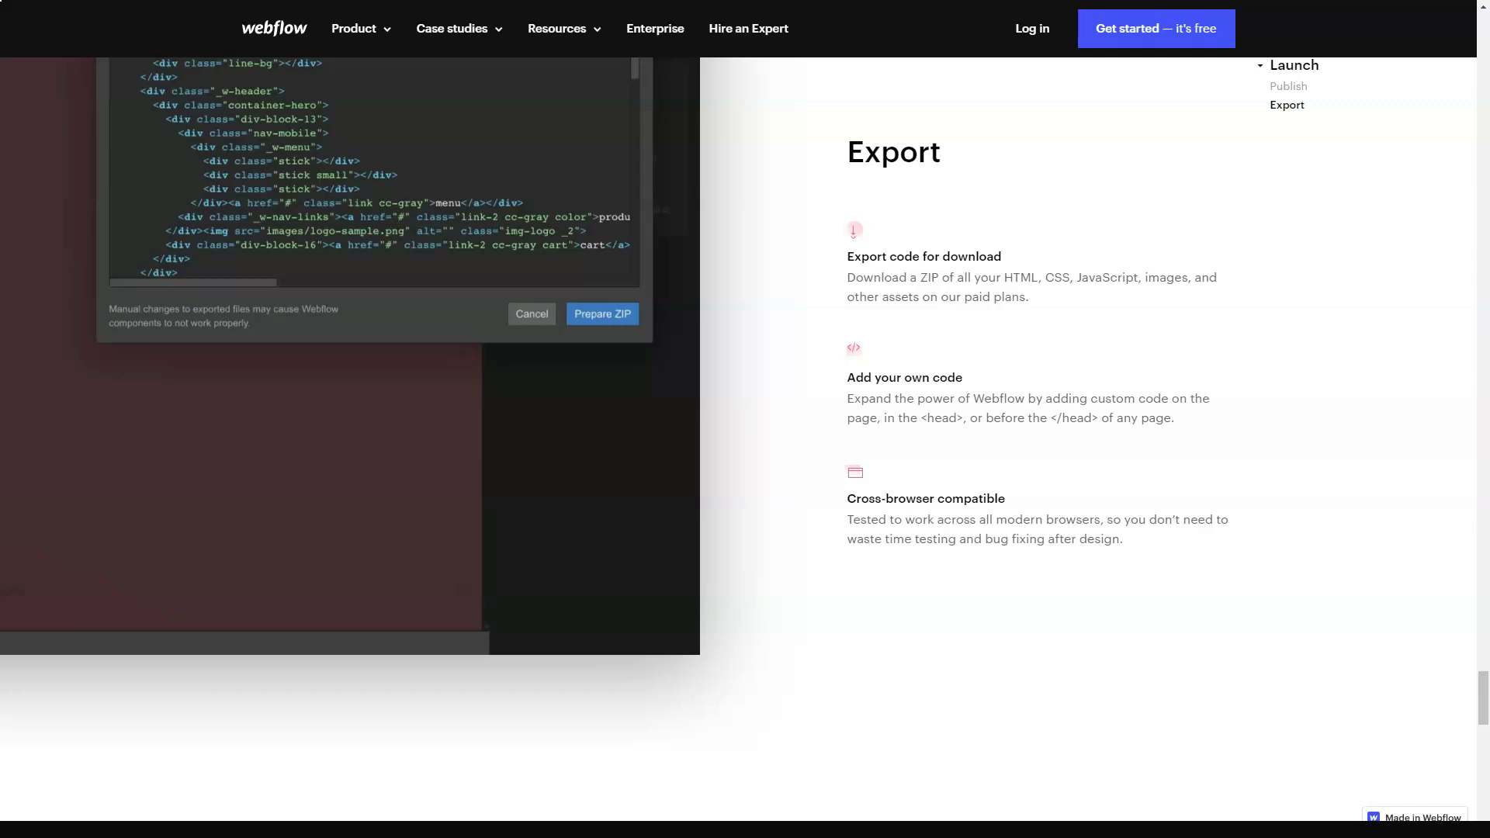
pyautogui.scroll(-1, 745, 419)
pyautogui.scroll(-1, 745, 419)
pyautogui.scroll(-1, 746, 419)
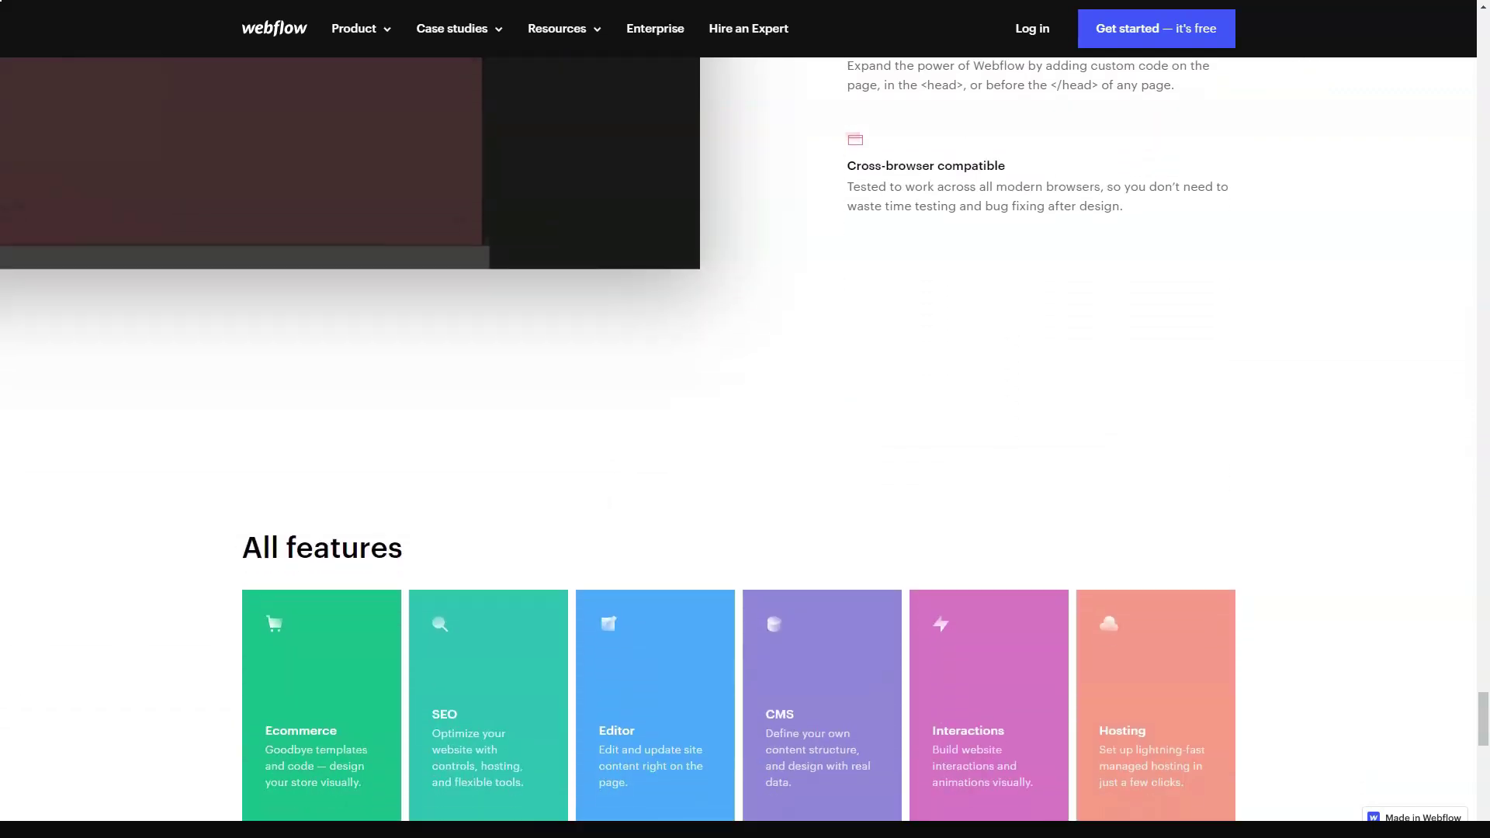
pyautogui.scroll(-1, 745, 420)
pyautogui.scroll(-1, 746, 420)
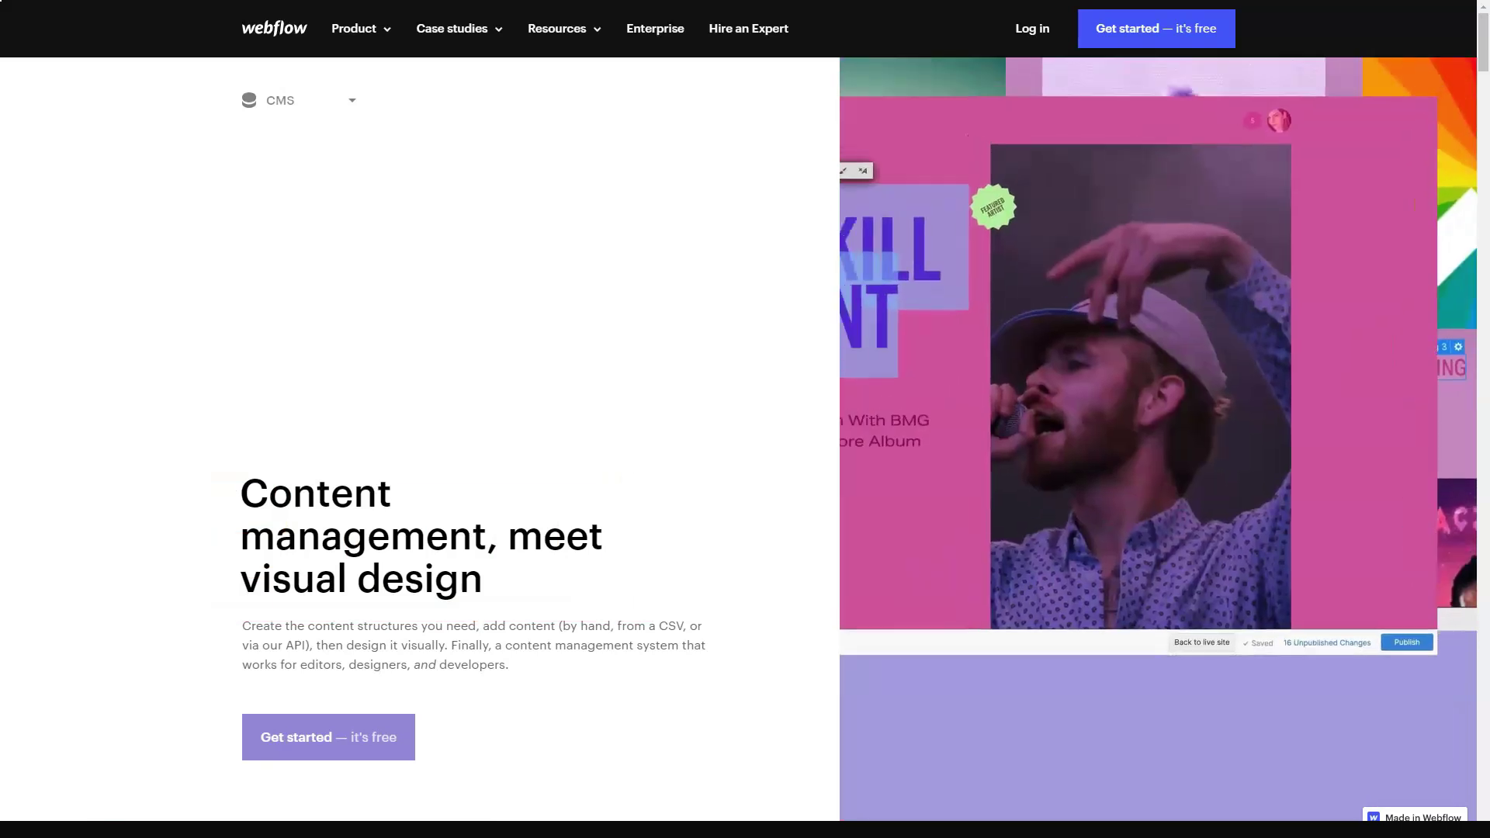
pyautogui.scroll(-1, 1227, 505)
pyautogui.scroll(-2, 745, 442)
pyautogui.scroll(-2, 745, 443)
pyautogui.scroll(-2, 745, 442)
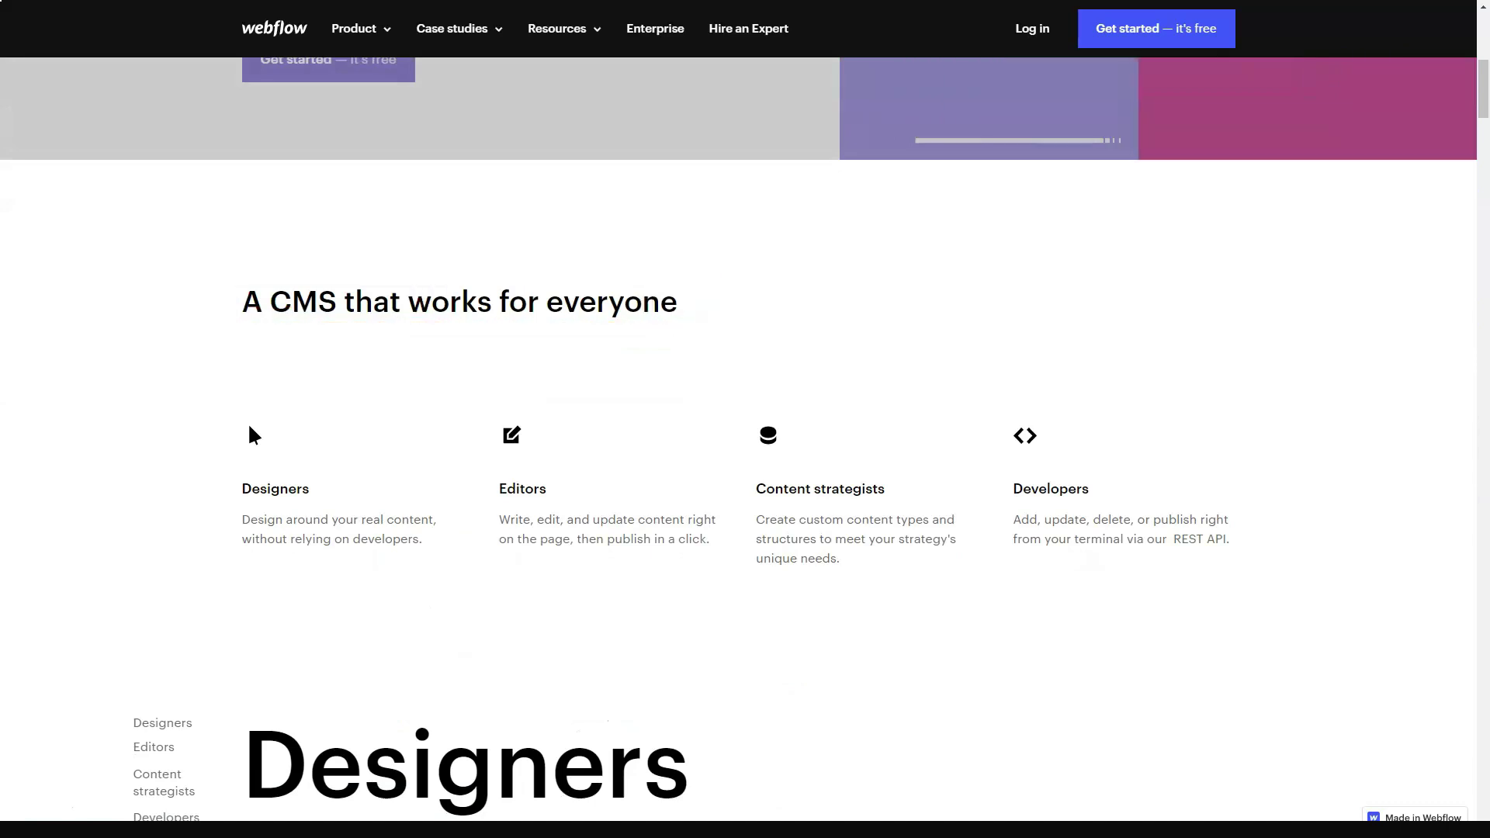
pyautogui.scroll(-1, 746, 466)
pyautogui.scroll(-2, 745, 466)
pyautogui.scroll(-3, 249, 139)
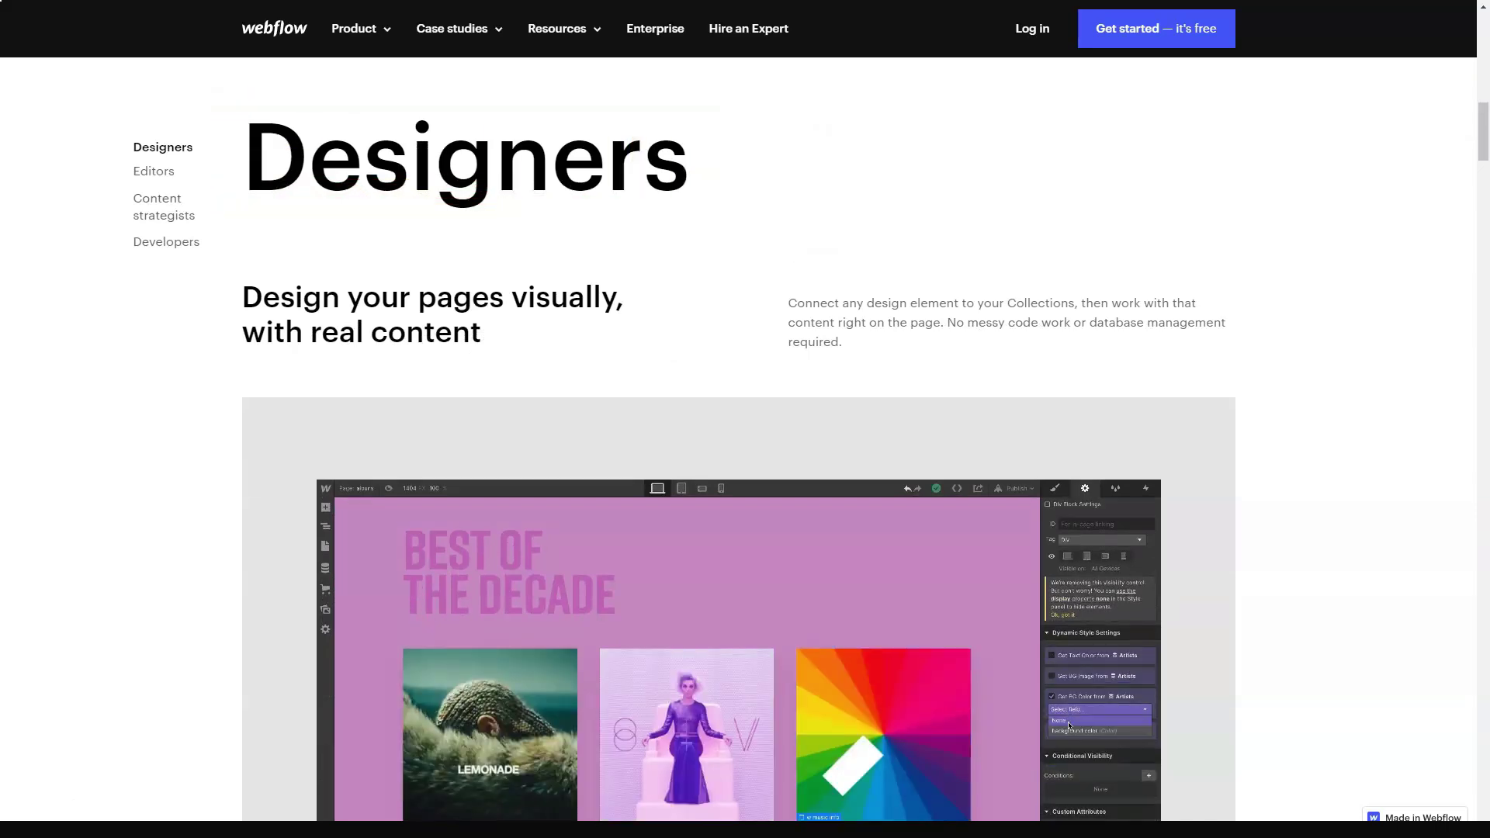
pyautogui.scroll(-1, 746, 466)
pyautogui.scroll(-1, 745, 465)
pyautogui.scroll(-1, 746, 466)
pyautogui.scroll(-1, 746, 465)
pyautogui.scroll(-1, 745, 466)
pyautogui.scroll(-1, 745, 467)
pyautogui.scroll(-1, 746, 466)
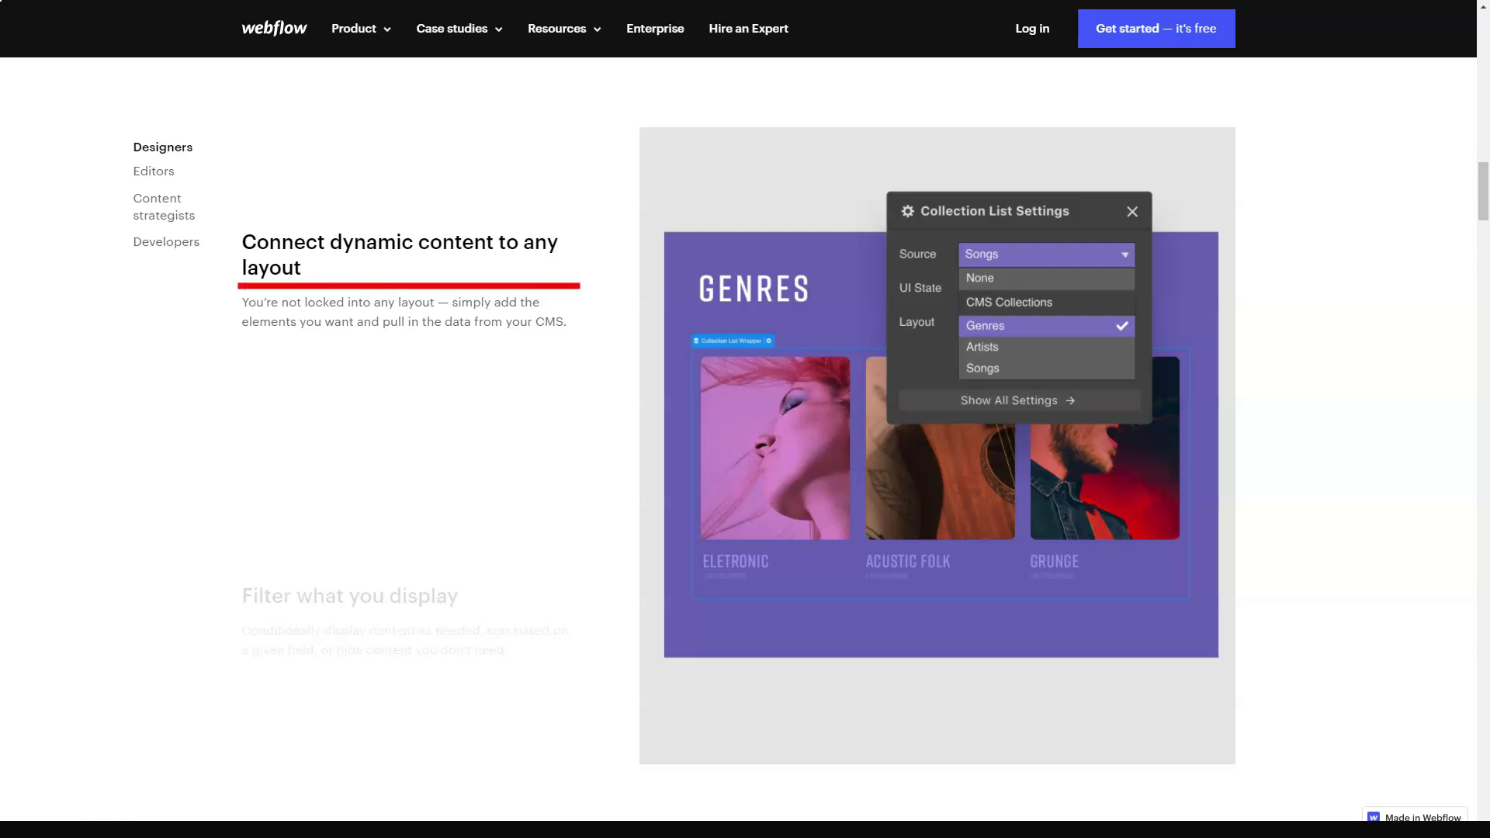
pyautogui.scroll(-1, 745, 466)
pyautogui.scroll(-1, 745, 466)
pyautogui.scroll(-1, 745, 465)
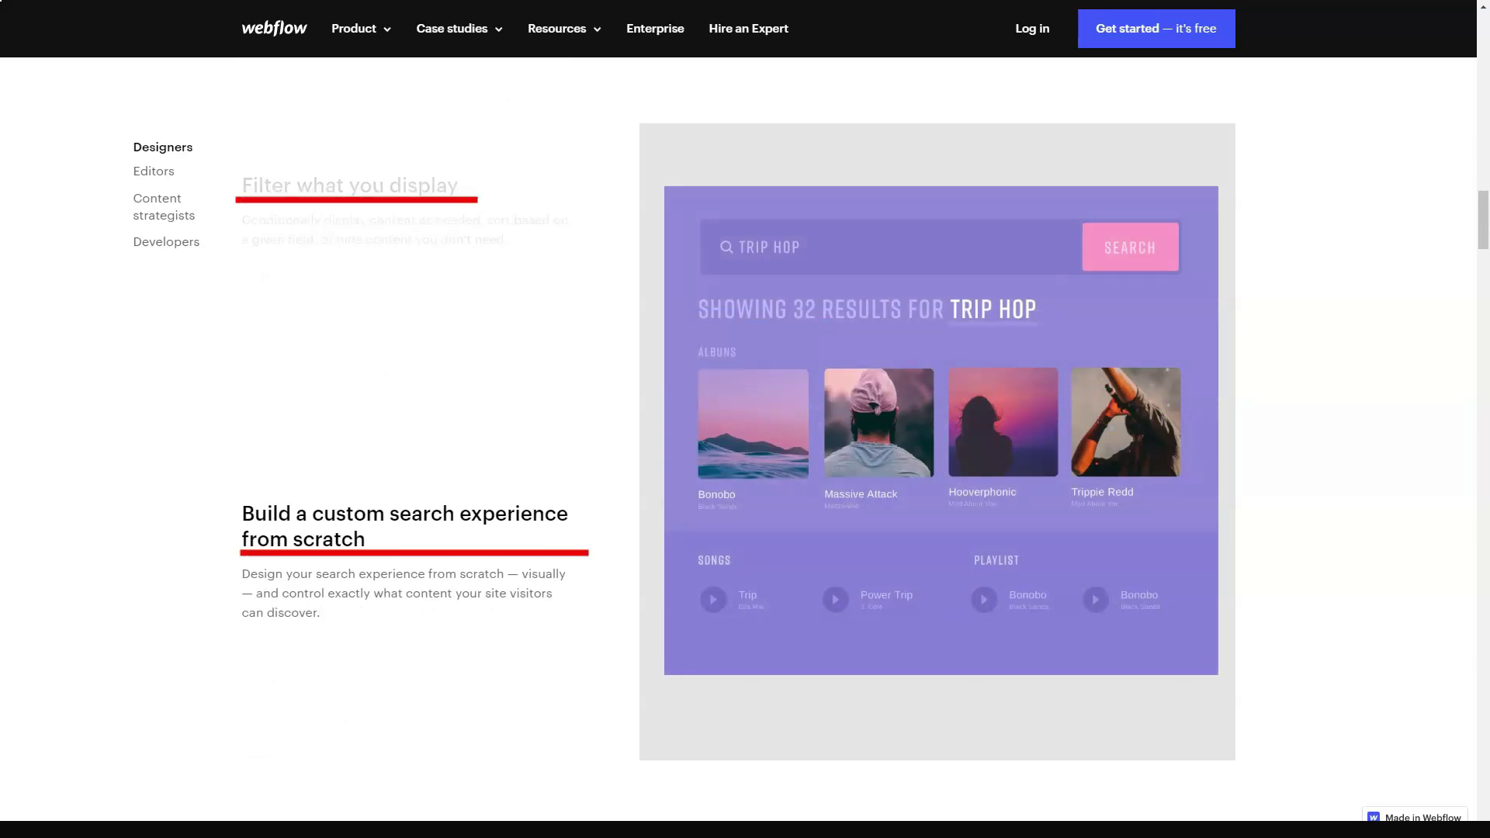
pyautogui.scroll(-1, 745, 467)
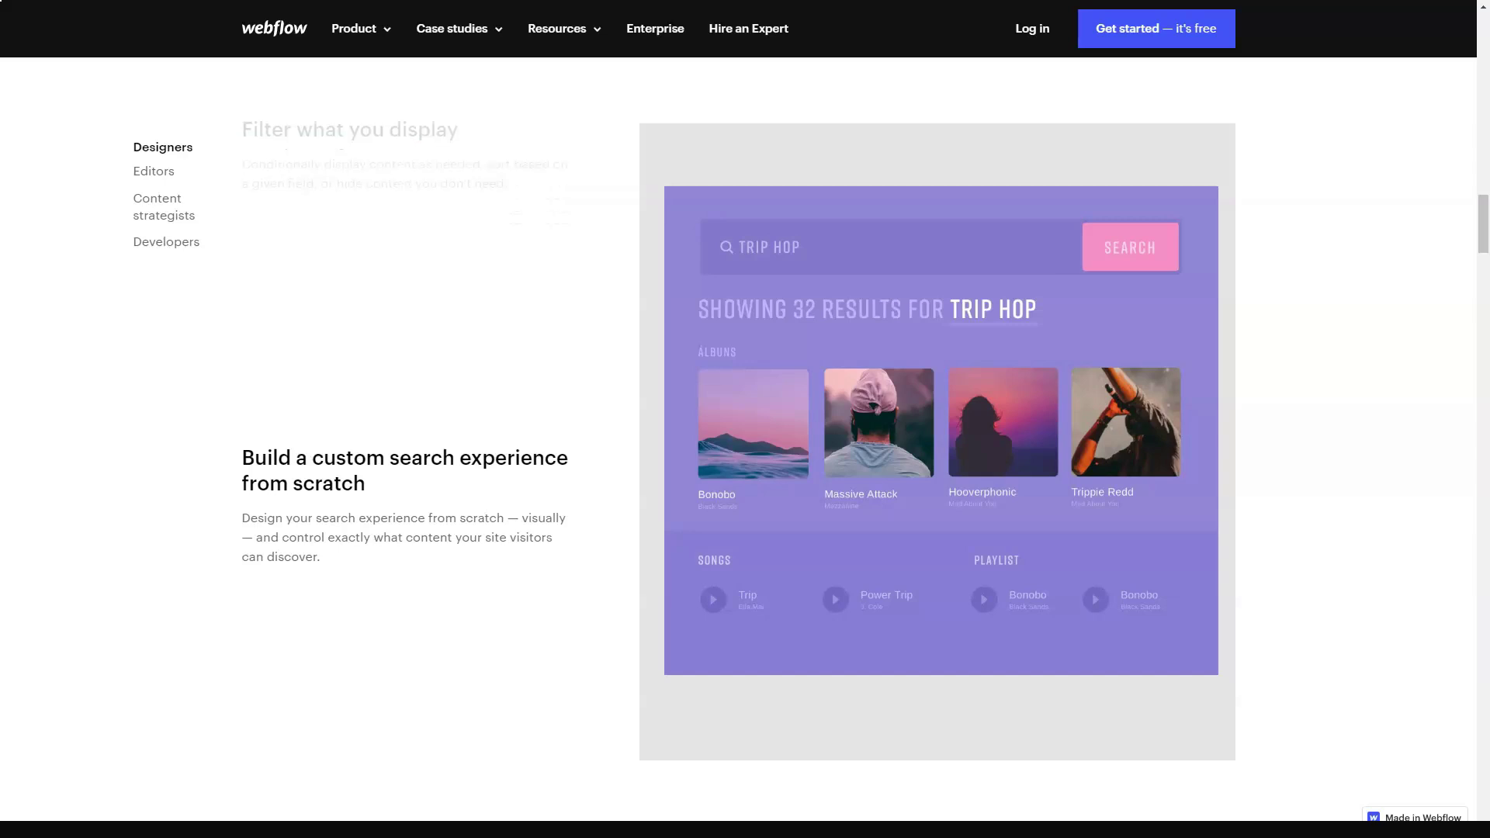
pyautogui.scroll(-1, 745, 467)
pyautogui.scroll(-1, 745, 466)
pyautogui.scroll(-1, 745, 466)
pyautogui.scroll(-1, 746, 467)
pyautogui.scroll(-1, 746, 466)
pyautogui.scroll(-1, 745, 466)
pyautogui.scroll(-1, 745, 466)
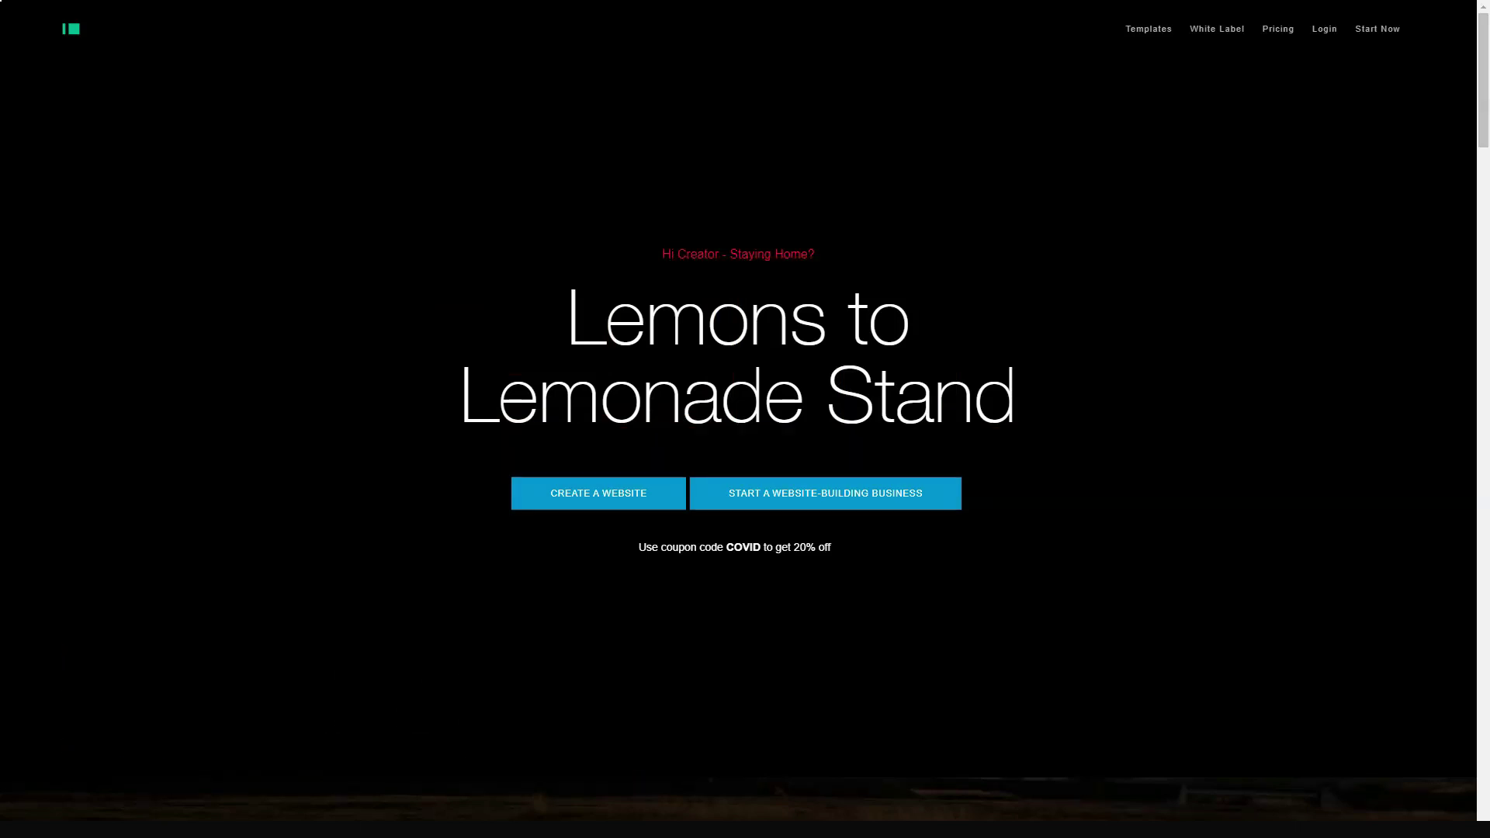
pyautogui.scroll(-1, 745, 420)
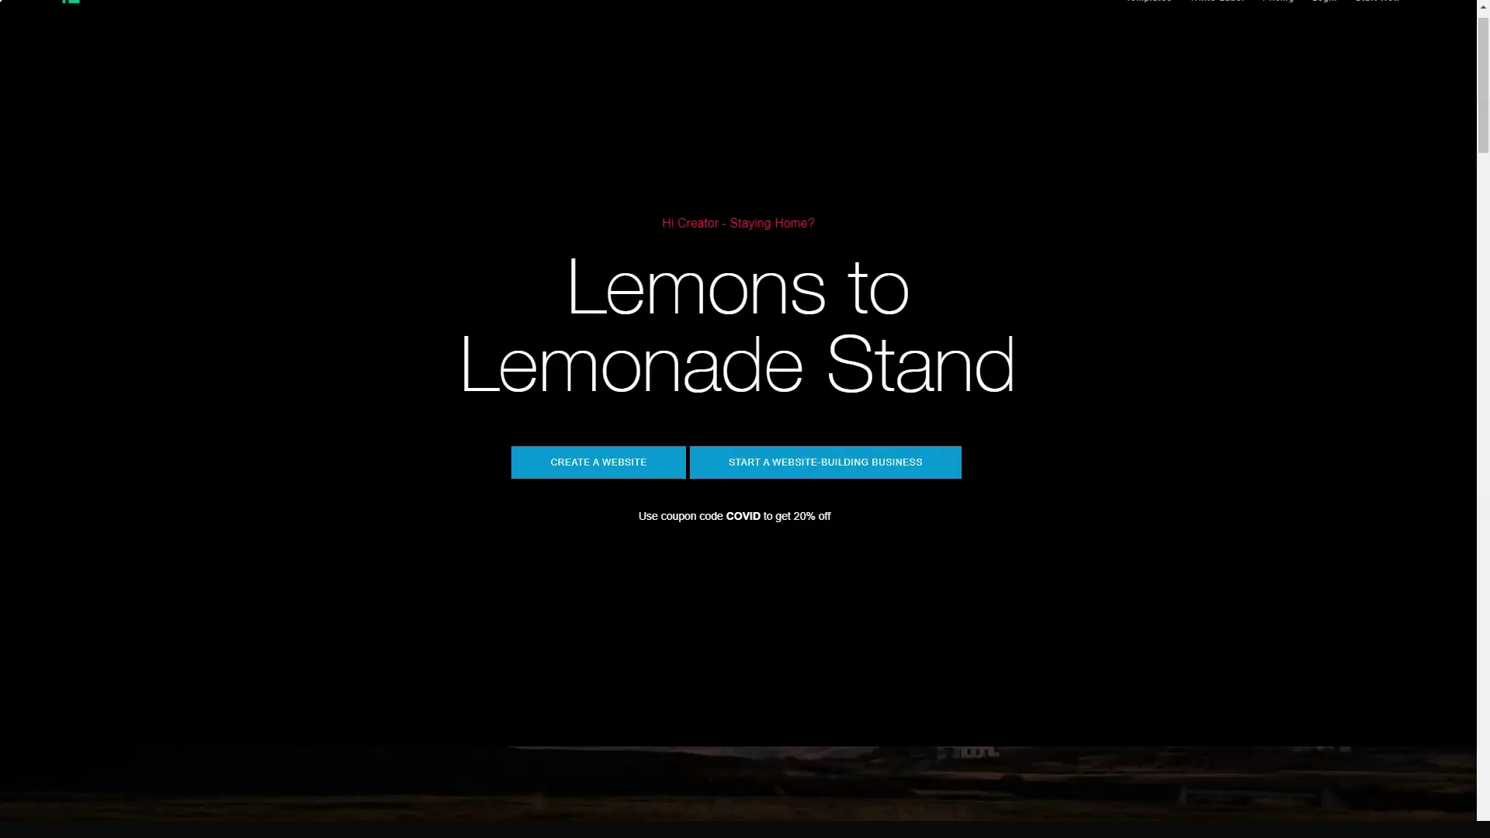
pyautogui.scroll(-1, 745, 420)
pyautogui.scroll(-1, 745, 420)
pyautogui.scroll(-1, 745, 419)
pyautogui.scroll(-1, 745, 420)
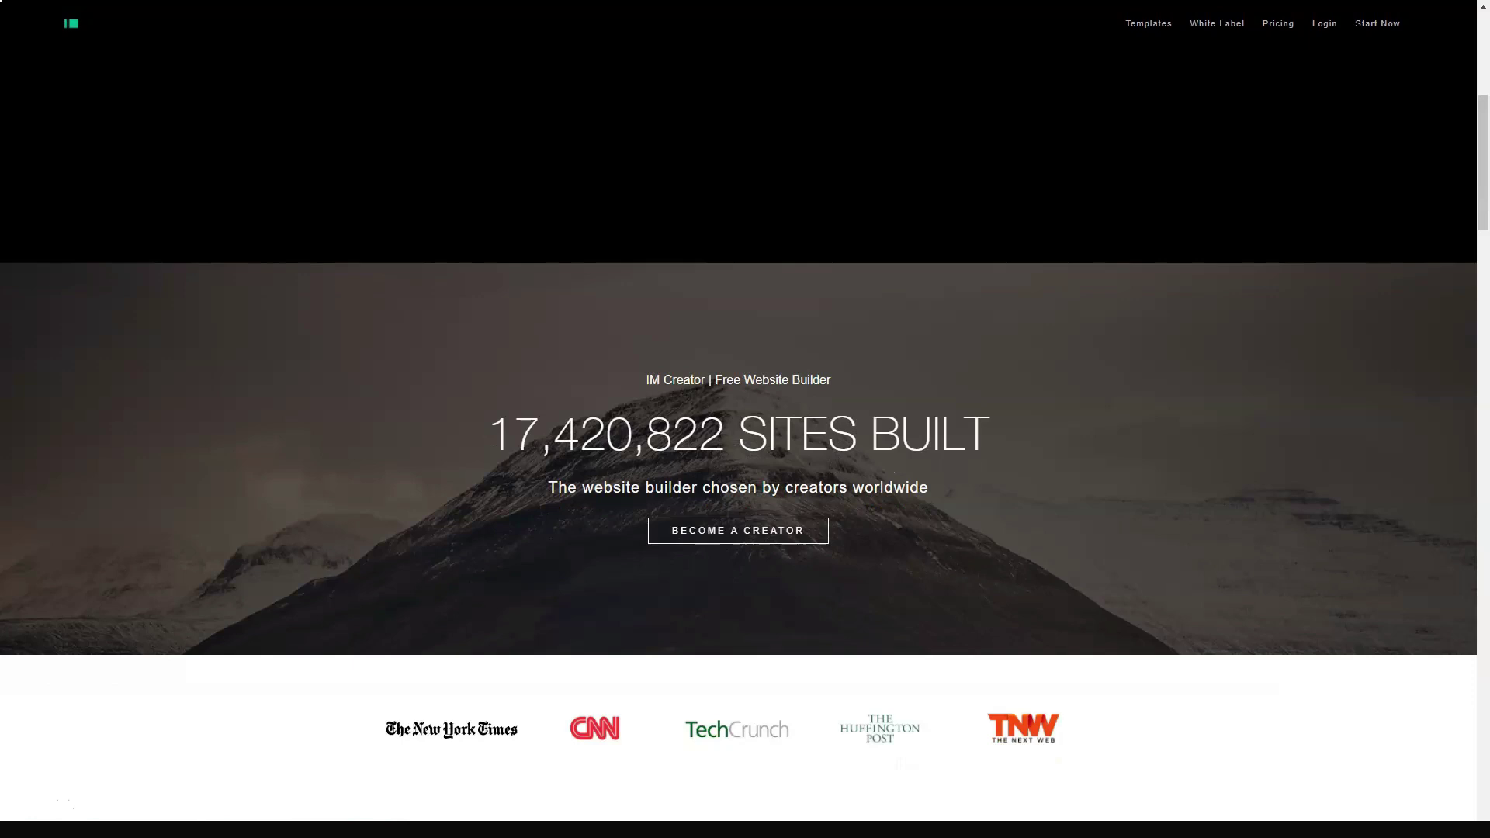
pyautogui.scroll(-3, 745, 467)
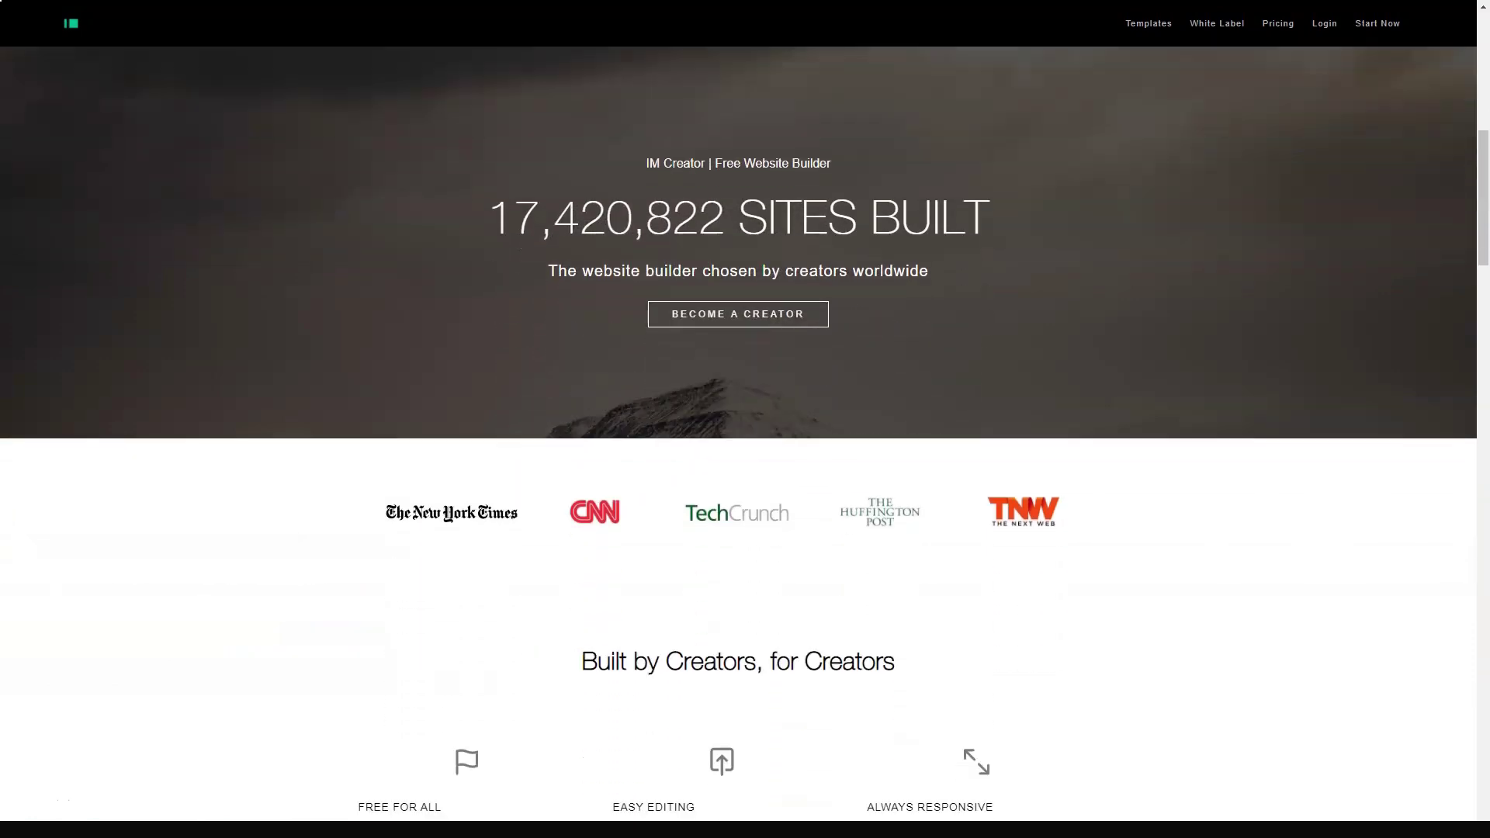
pyautogui.scroll(-1, 745, 465)
pyautogui.scroll(-1, 745, 466)
pyautogui.scroll(-1, 745, 466)
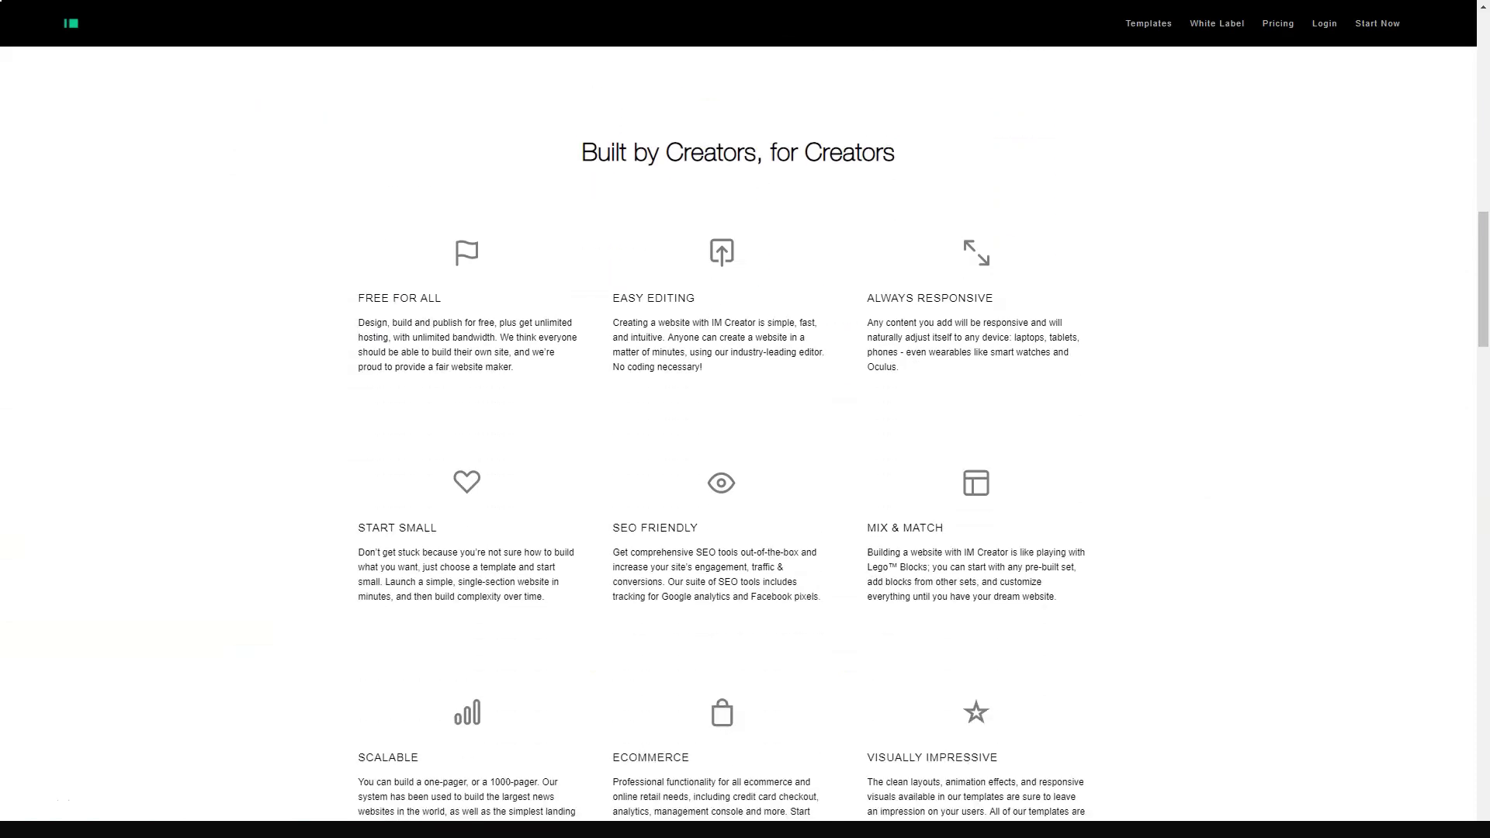
pyautogui.scroll(-1, 745, 466)
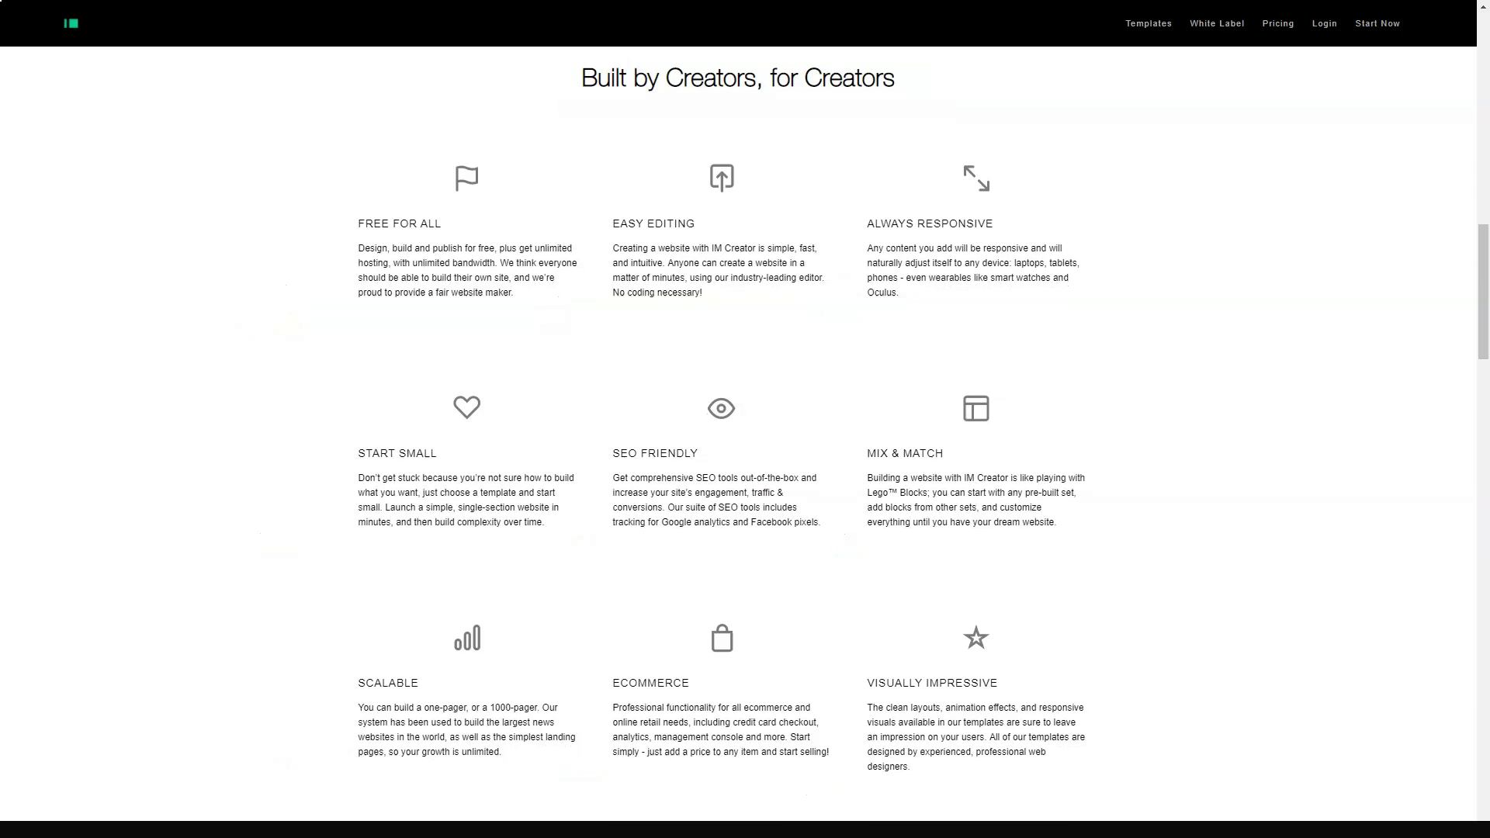
pyautogui.scroll(-3, 745, 443)
pyautogui.scroll(-1, 746, 443)
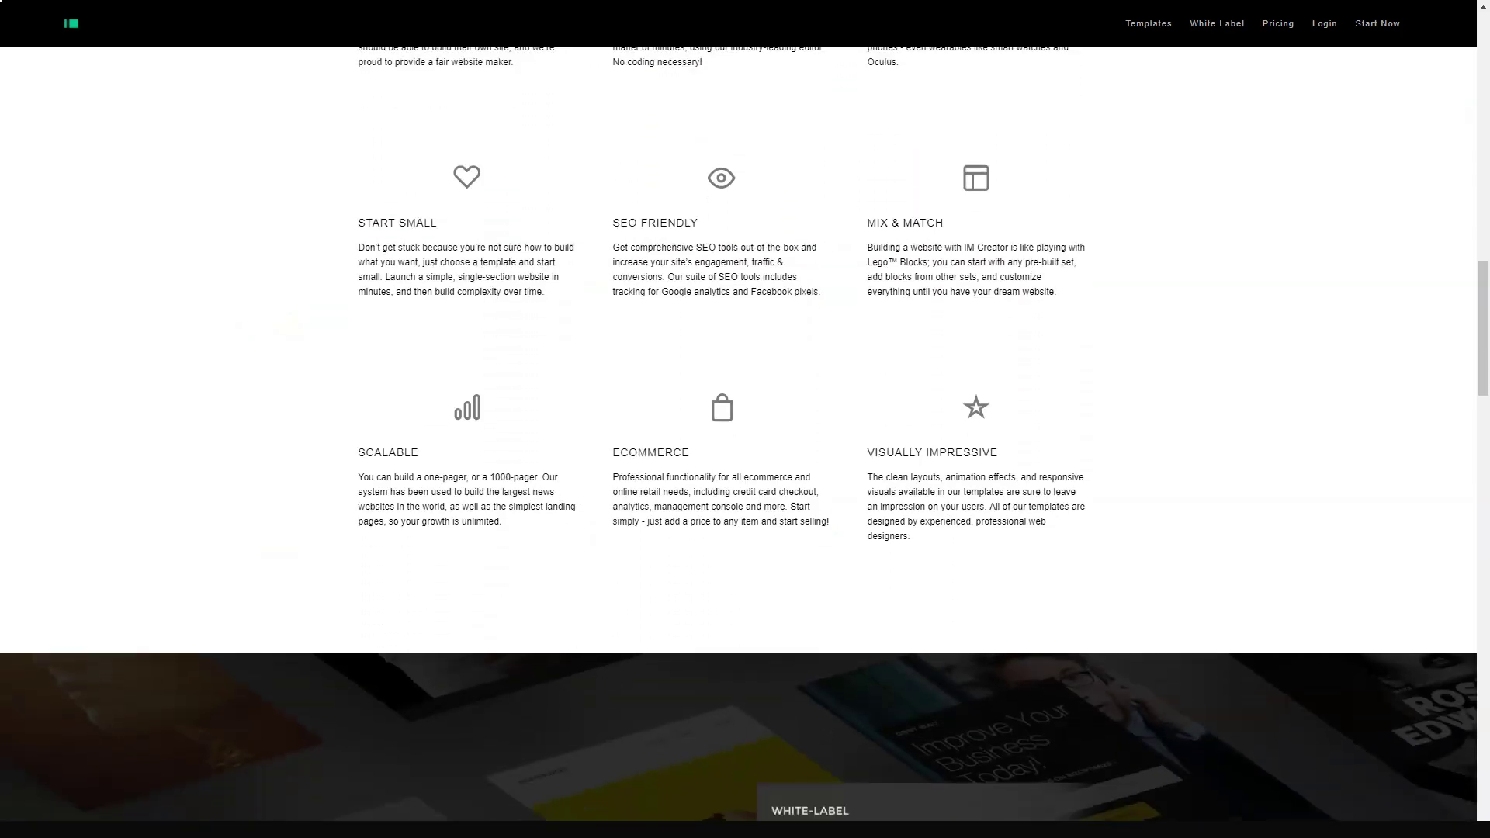
pyautogui.scroll(-1, 745, 443)
pyautogui.scroll(-1, 745, 443)
pyautogui.scroll(-1, 746, 443)
pyautogui.scroll(-1, 745, 442)
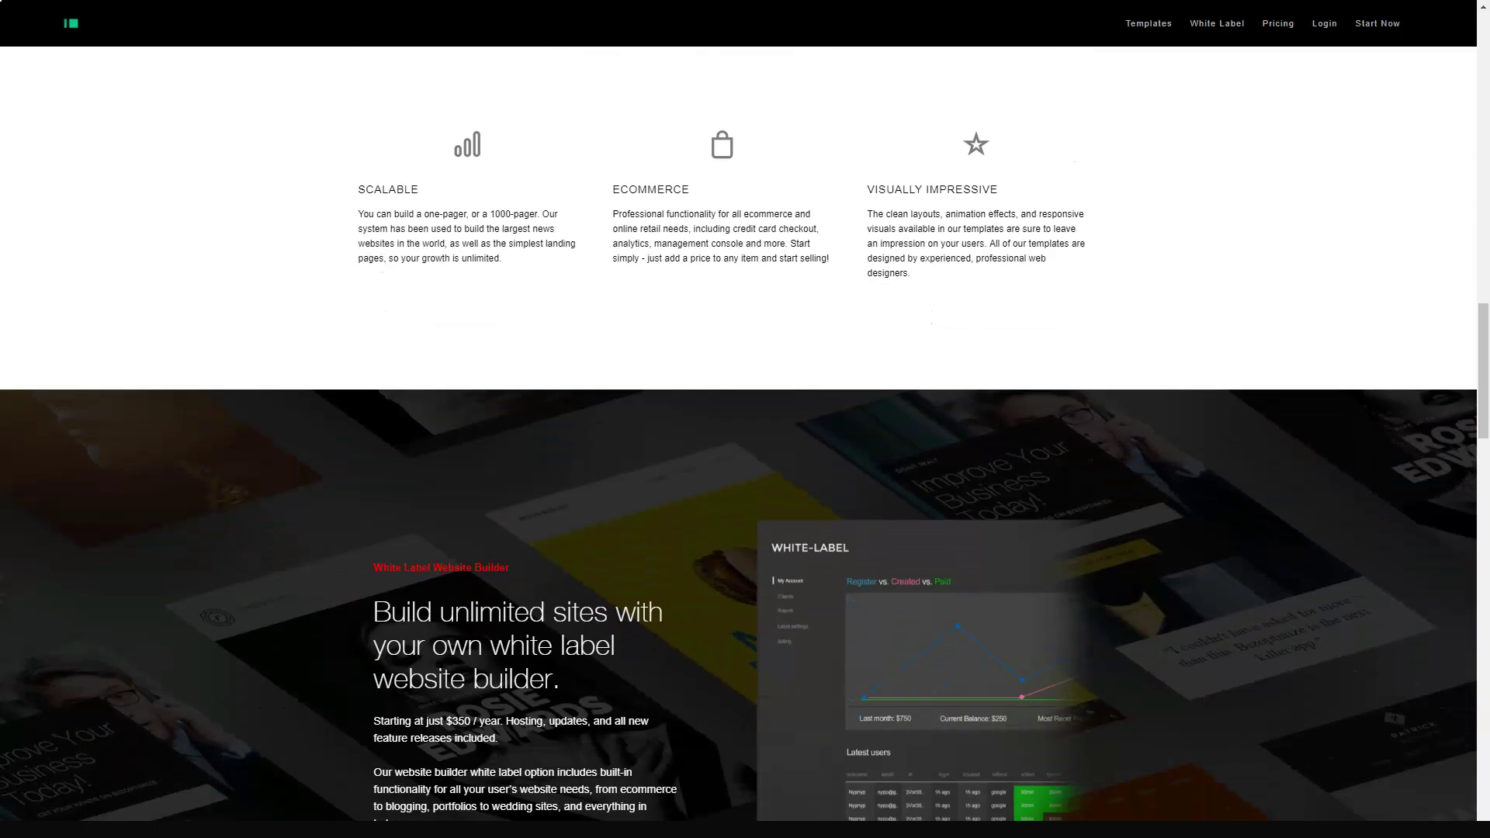
pyautogui.scroll(-1, 745, 443)
pyautogui.scroll(-1, 745, 443)
pyautogui.scroll(-1, 745, 443)
pyautogui.scroll(-1, 745, 443)
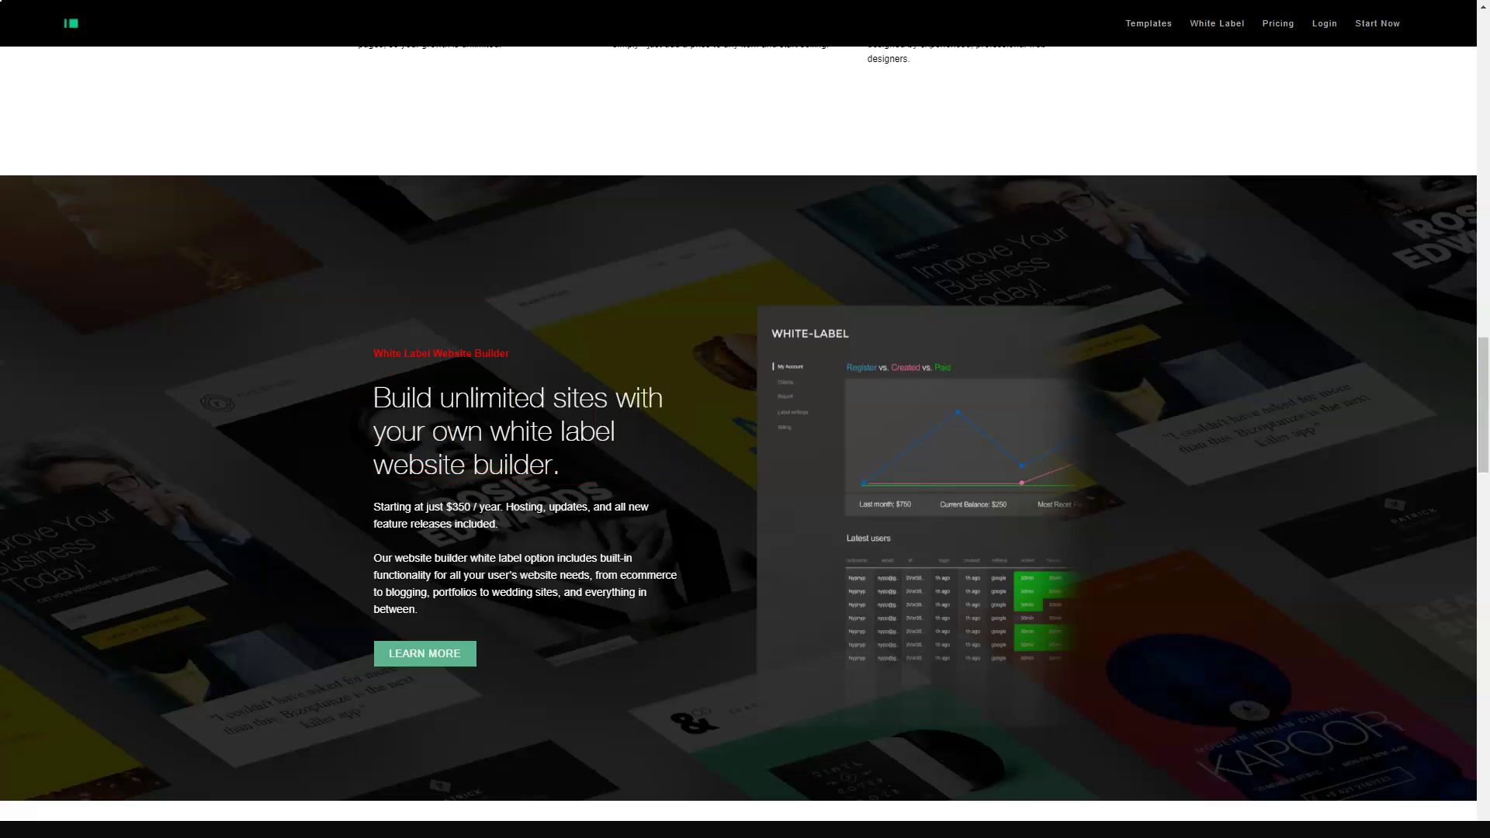
pyautogui.scroll(-3, 745, 419)
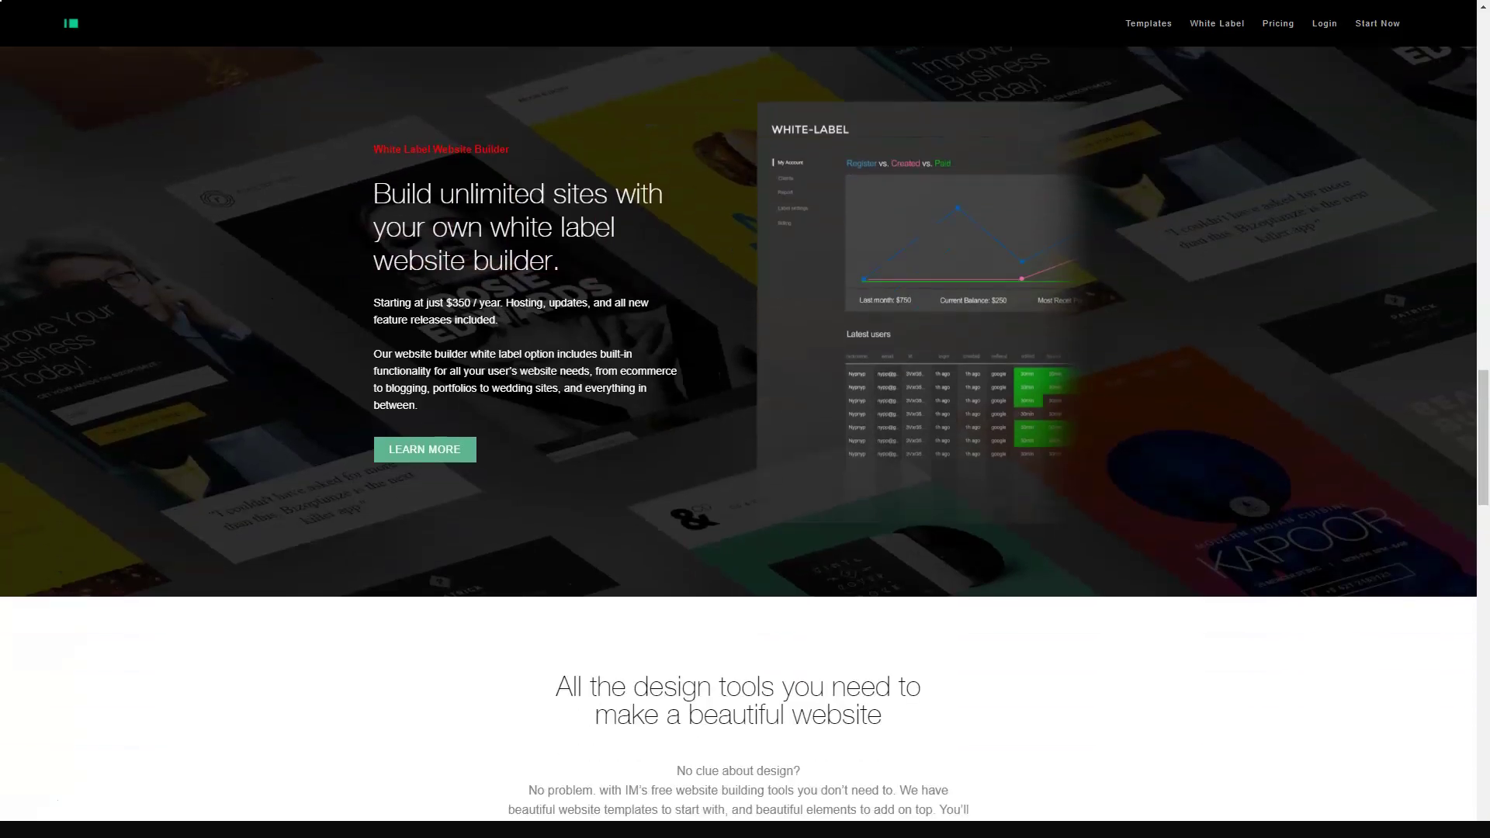
pyautogui.scroll(-1, 745, 432)
pyautogui.scroll(-2, 745, 430)
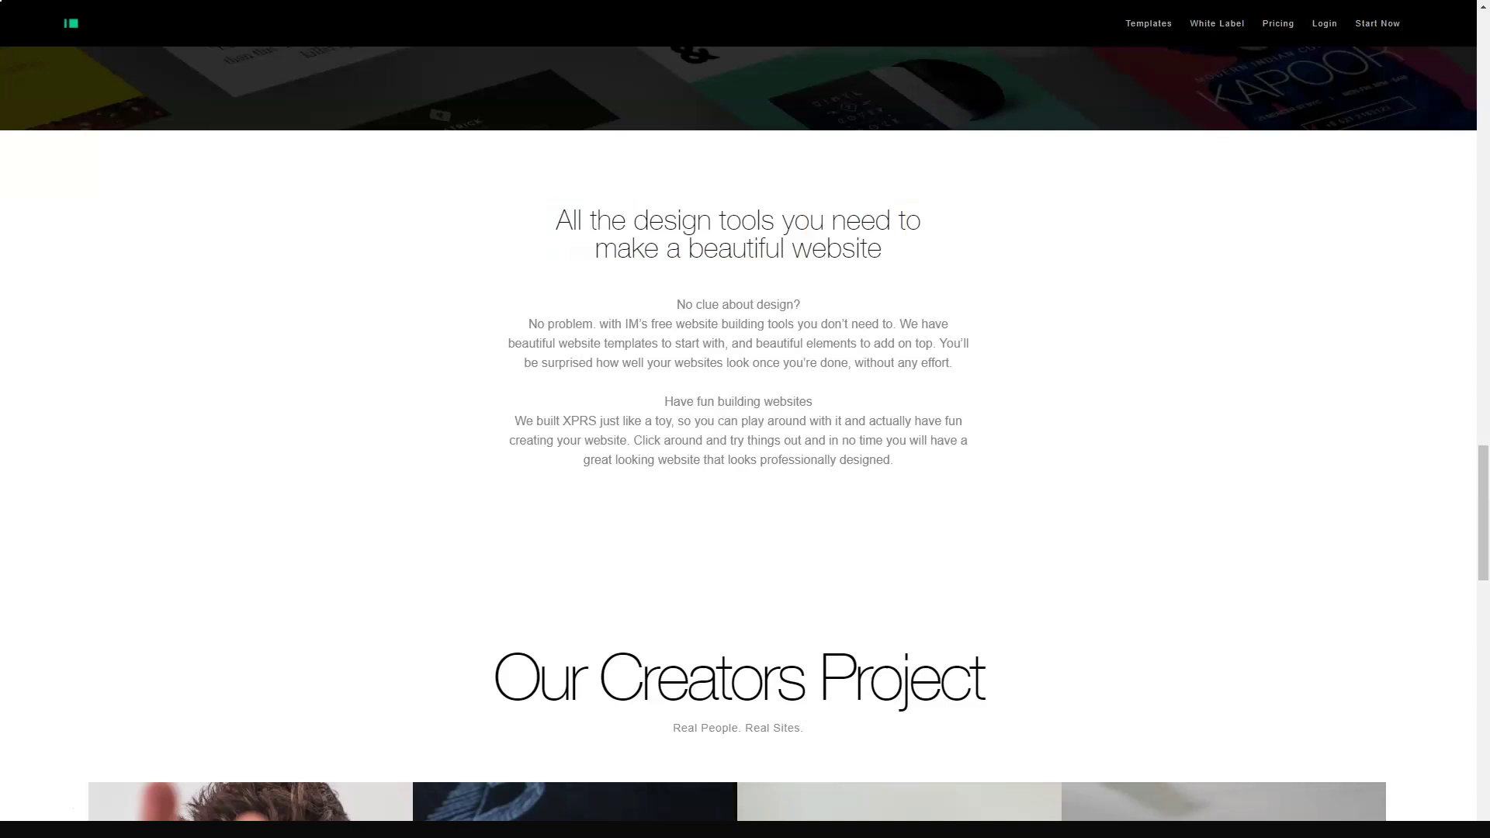
pyautogui.scroll(-1, 746, 431)
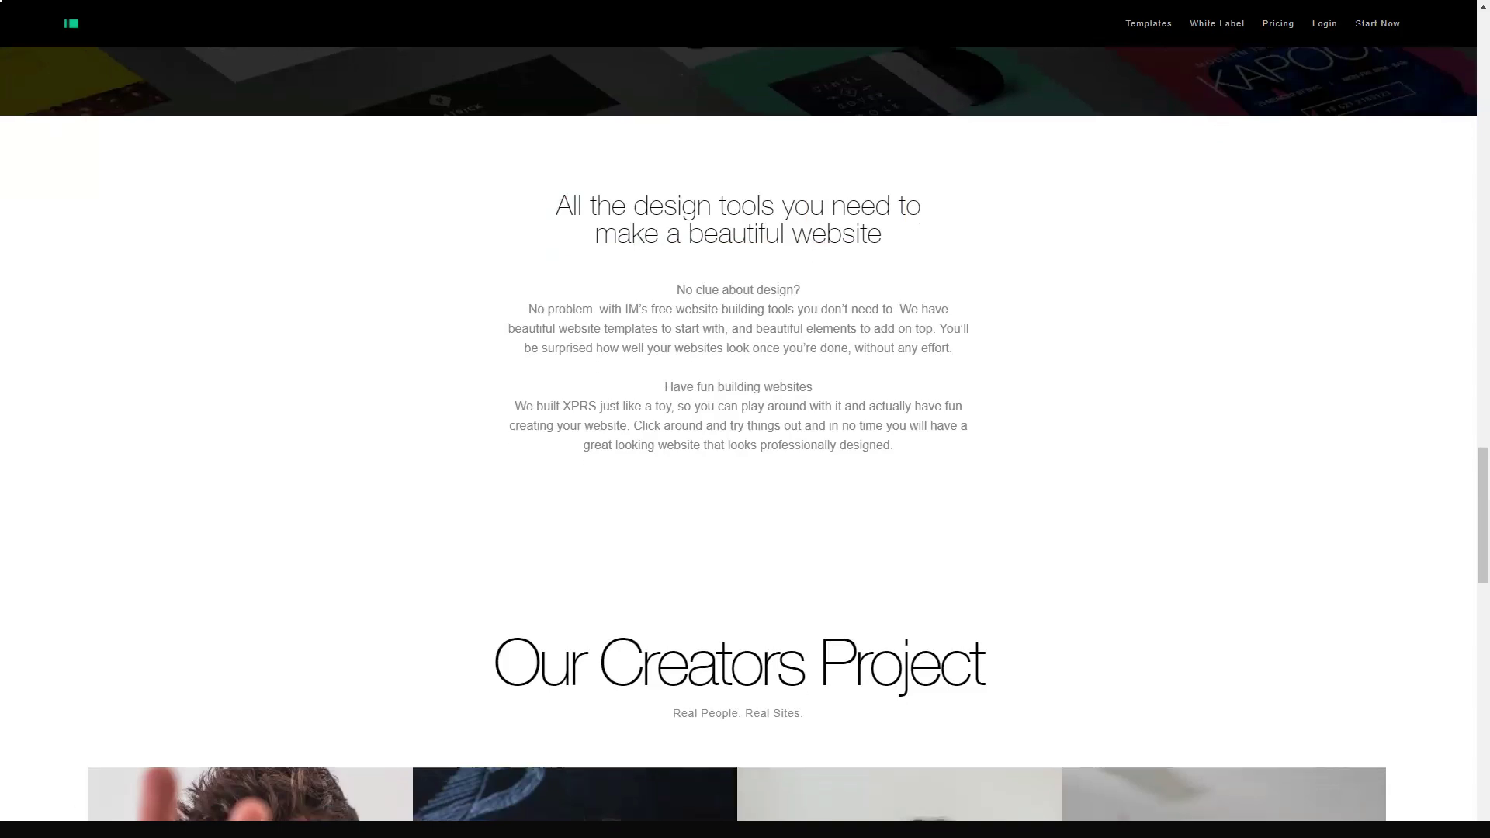
pyautogui.scroll(-2, 745, 431)
pyautogui.scroll(-2, 1222, 465)
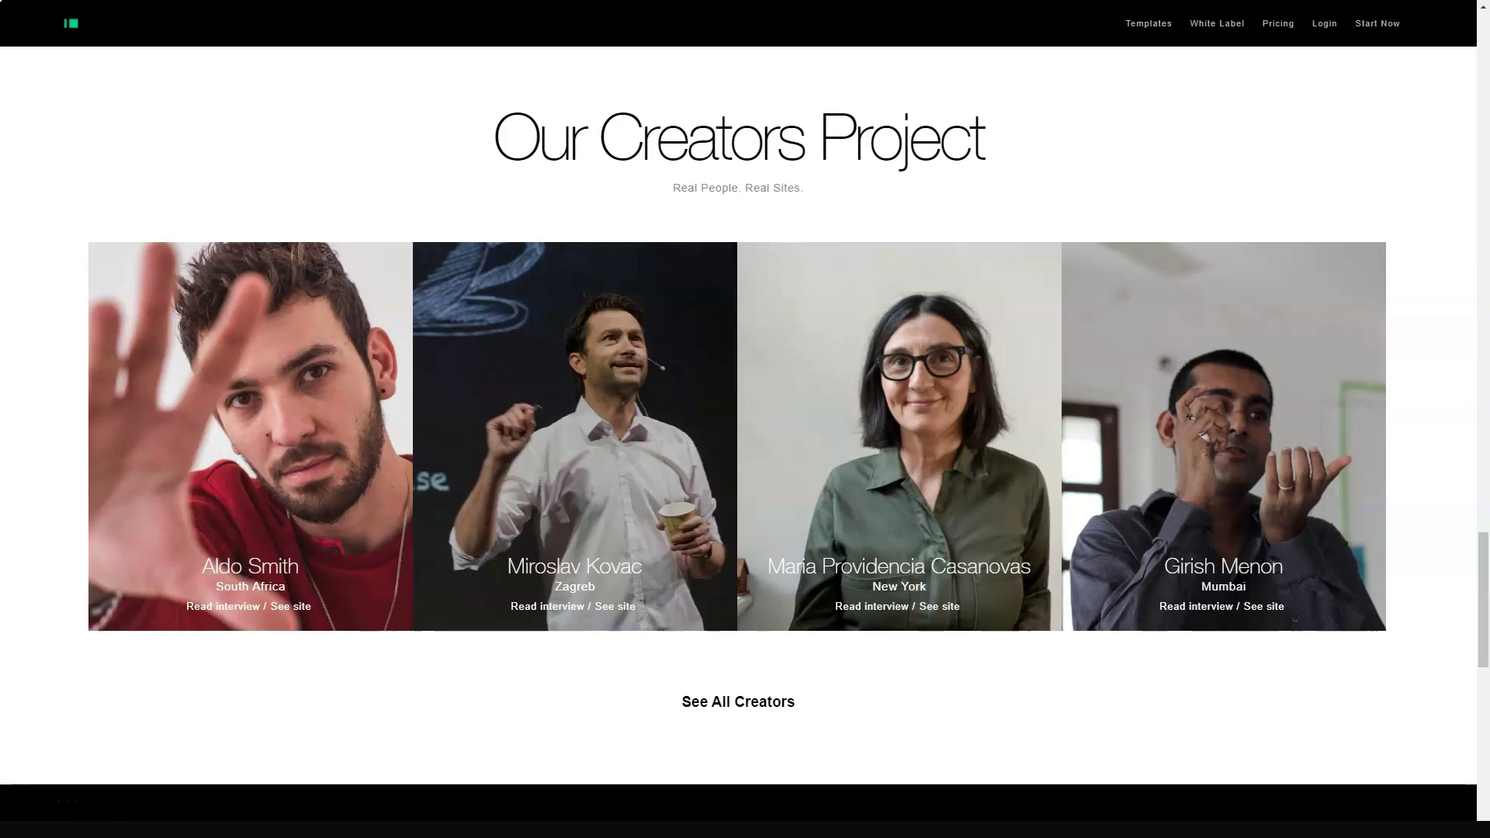
pyautogui.scroll(-1, 746, 431)
pyautogui.scroll(-2, 745, 431)
pyautogui.scroll(-3, 745, 431)
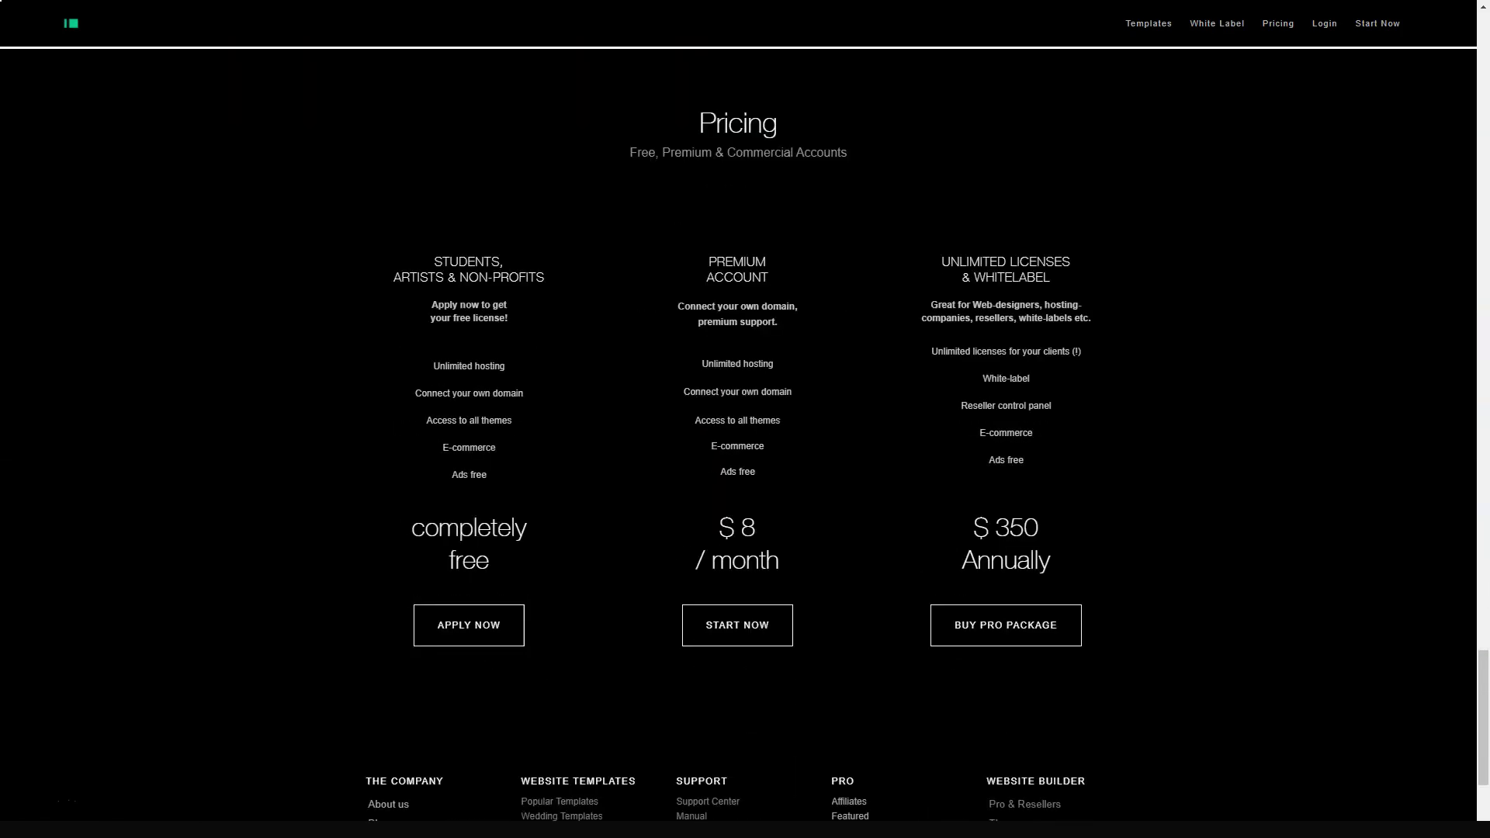
pyautogui.scroll(-2, 746, 431)
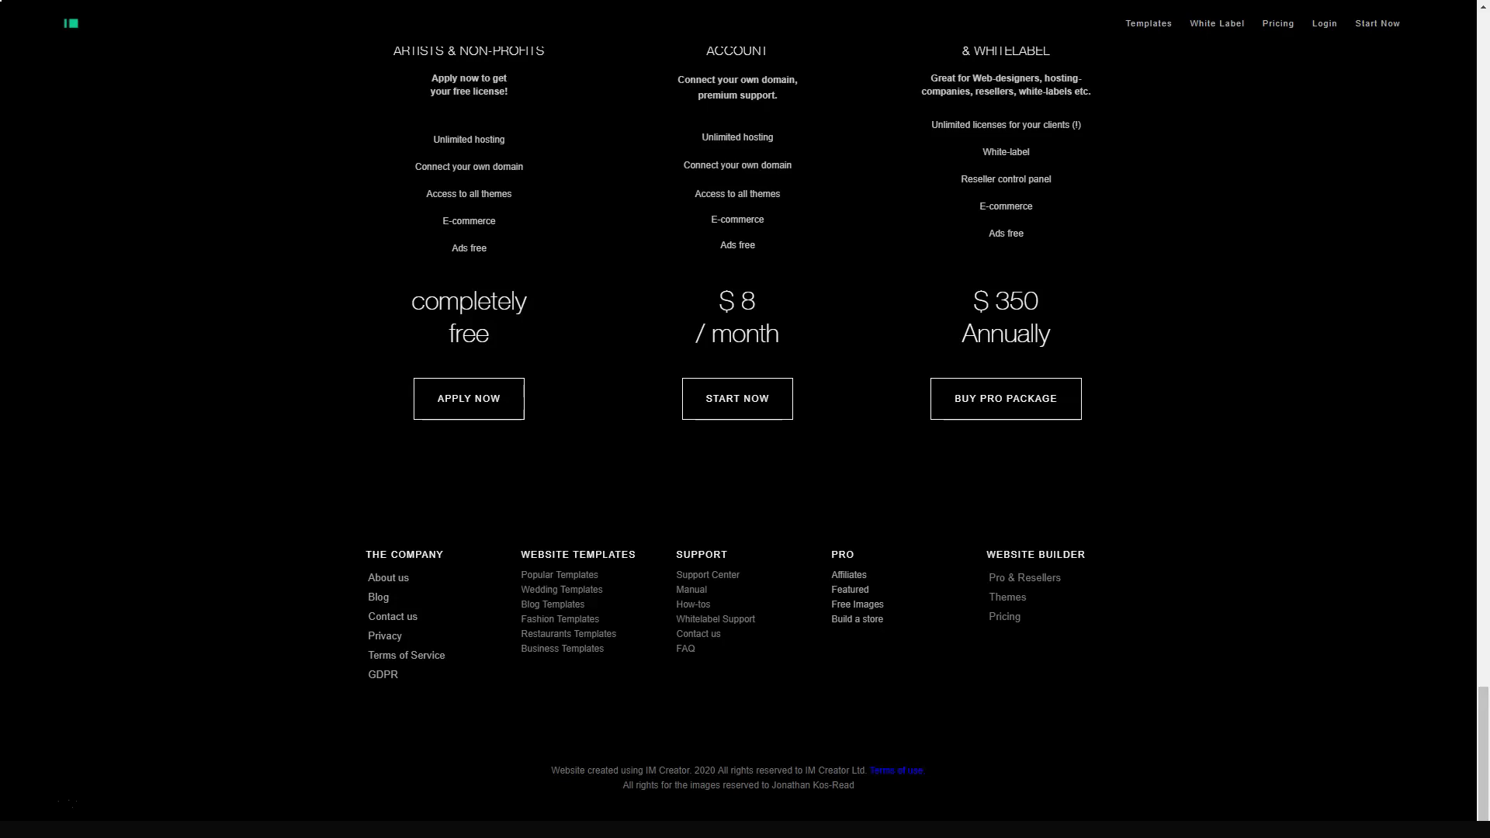
pyautogui.scroll(3, 746, 431)
pyautogui.scroll(10, 746, 431)
pyautogui.scroll(8, 745, 432)
pyautogui.scroll(10, 746, 431)
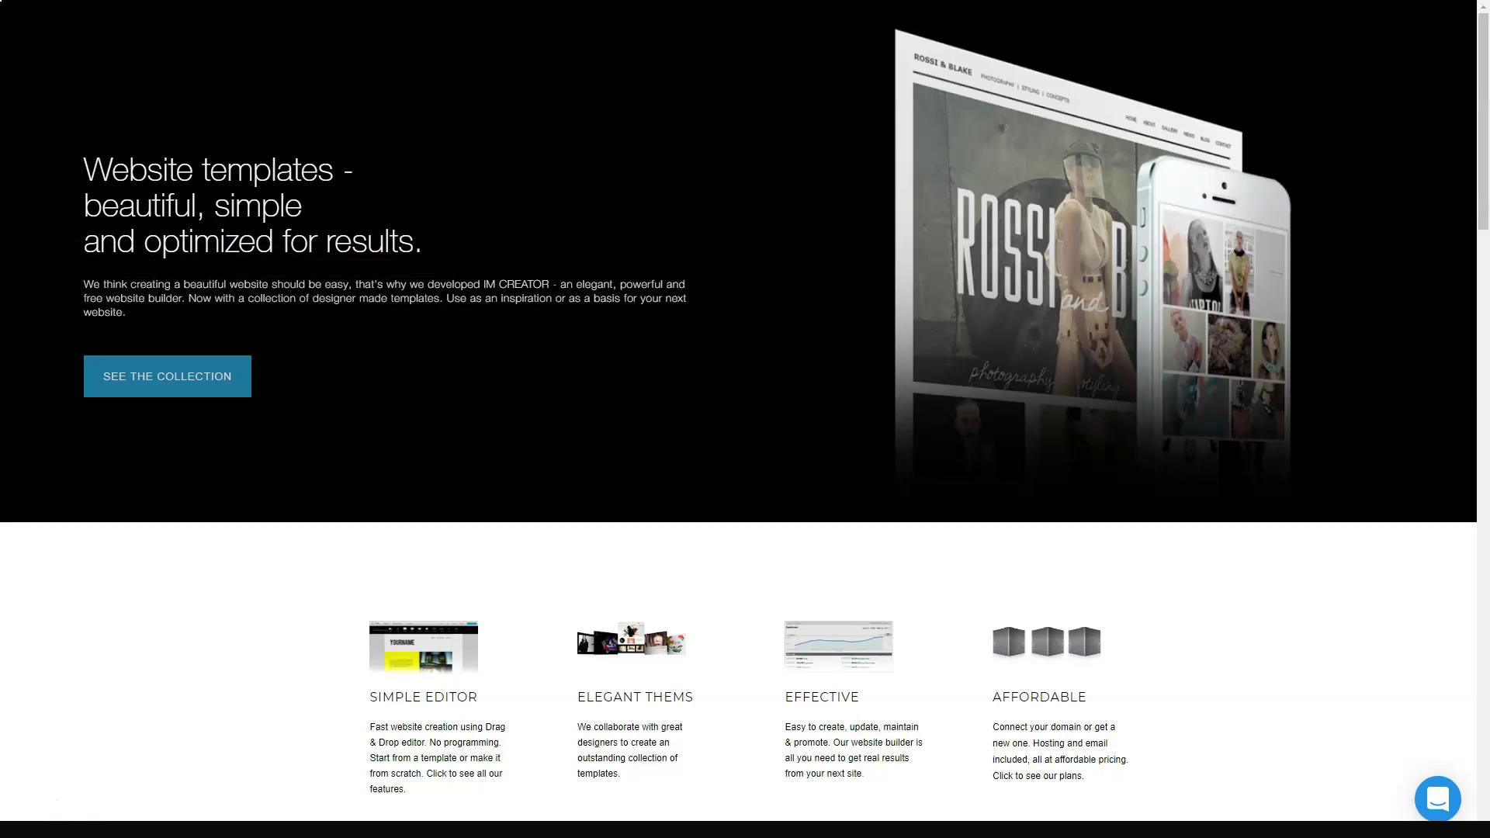
pyautogui.scroll(-1, 745, 419)
pyautogui.scroll(-1, 745, 419)
pyautogui.scroll(-1, 746, 419)
pyautogui.scroll(-1, 746, 420)
pyautogui.scroll(-1, 745, 420)
pyautogui.scroll(-1, 746, 419)
pyautogui.scroll(-1, 746, 419)
pyautogui.scroll(-1, 745, 420)
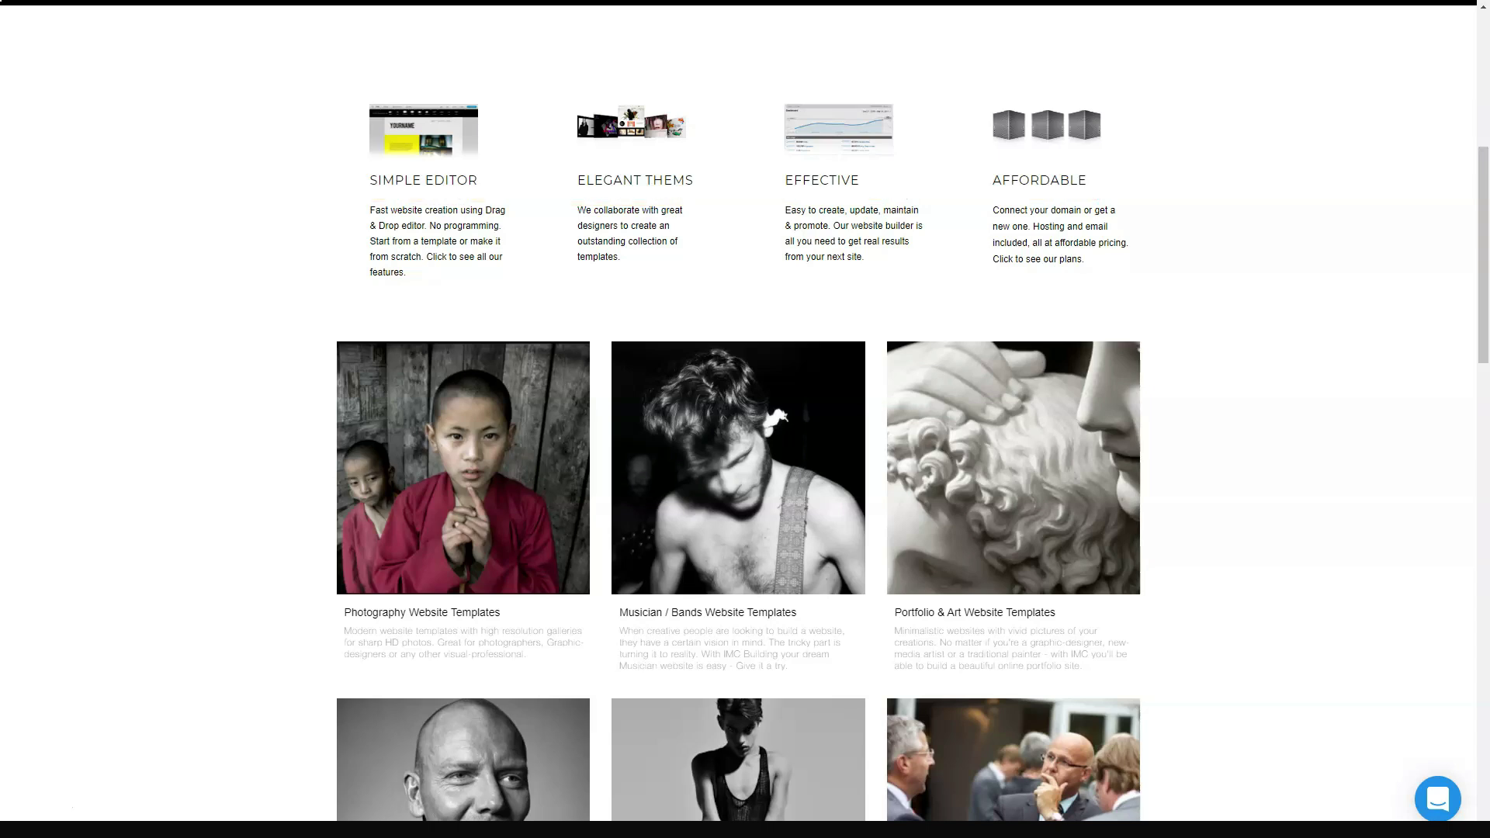
pyautogui.scroll(-1, 745, 443)
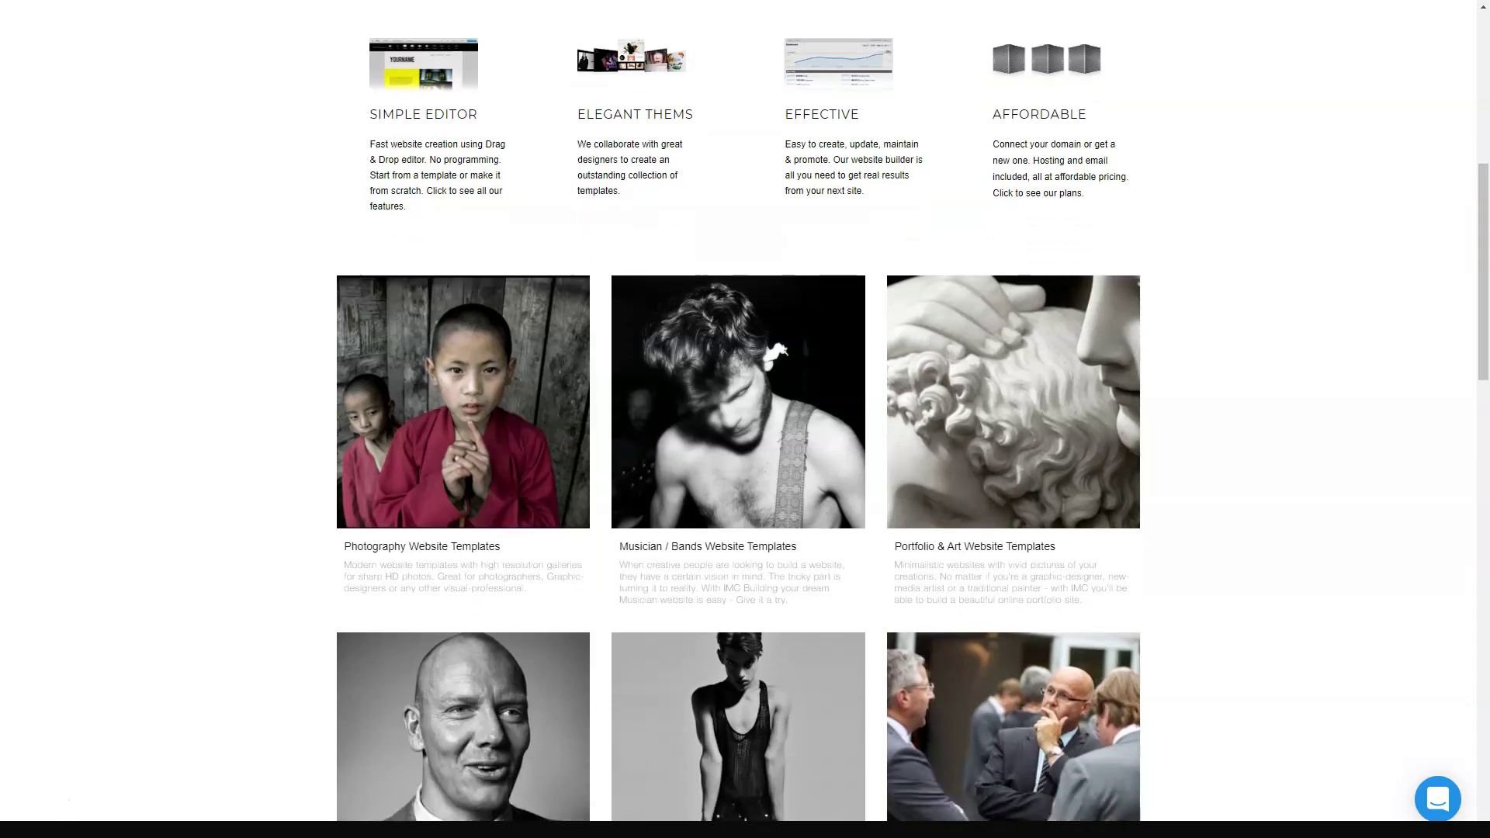
pyautogui.scroll(-1, 746, 442)
pyautogui.scroll(-1, 745, 442)
pyautogui.scroll(-1, 745, 443)
pyautogui.scroll(-1, 745, 443)
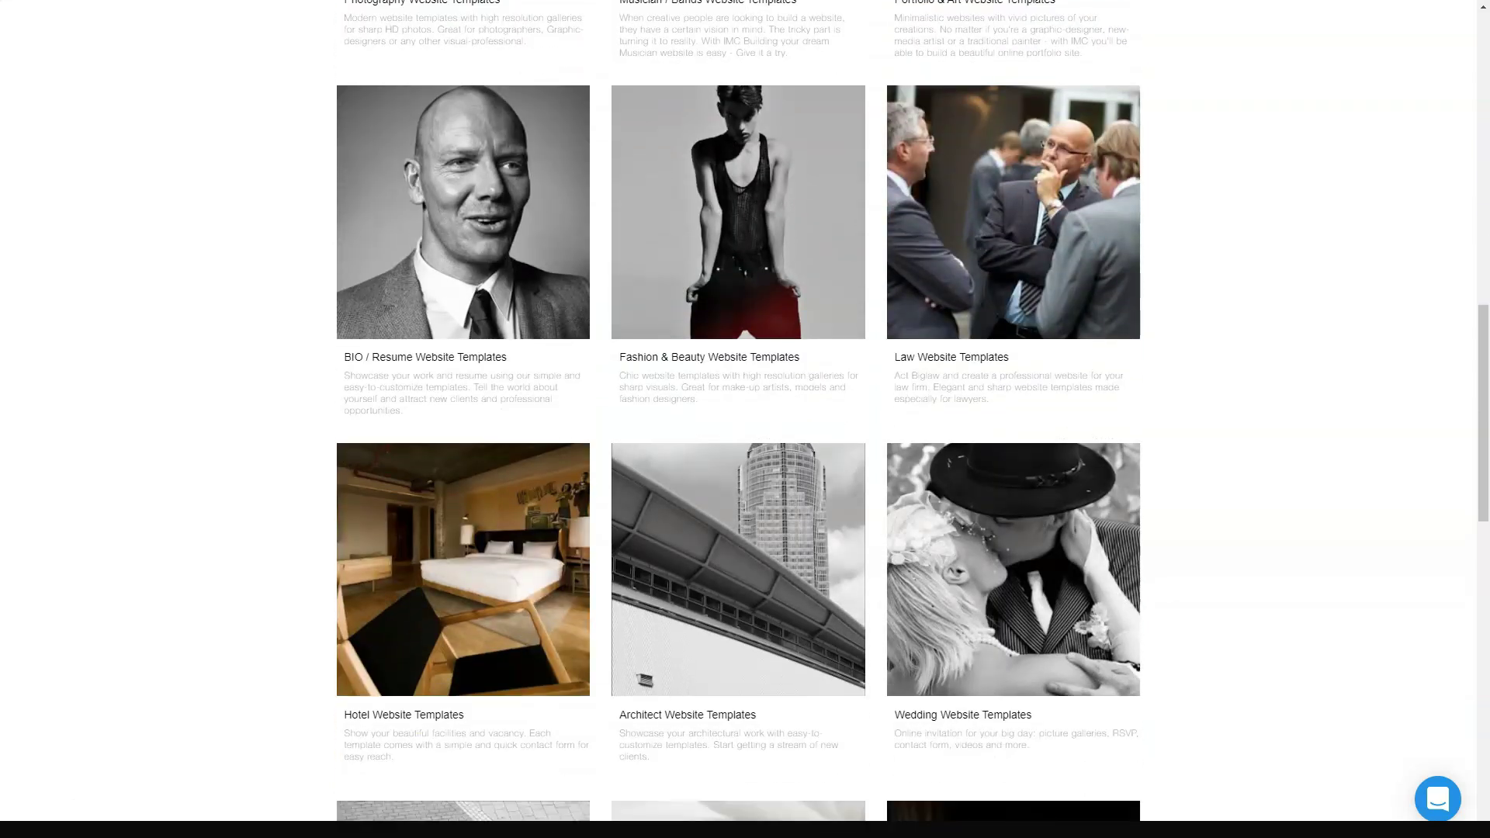
pyautogui.scroll(-1, 745, 442)
pyautogui.scroll(-1, 745, 443)
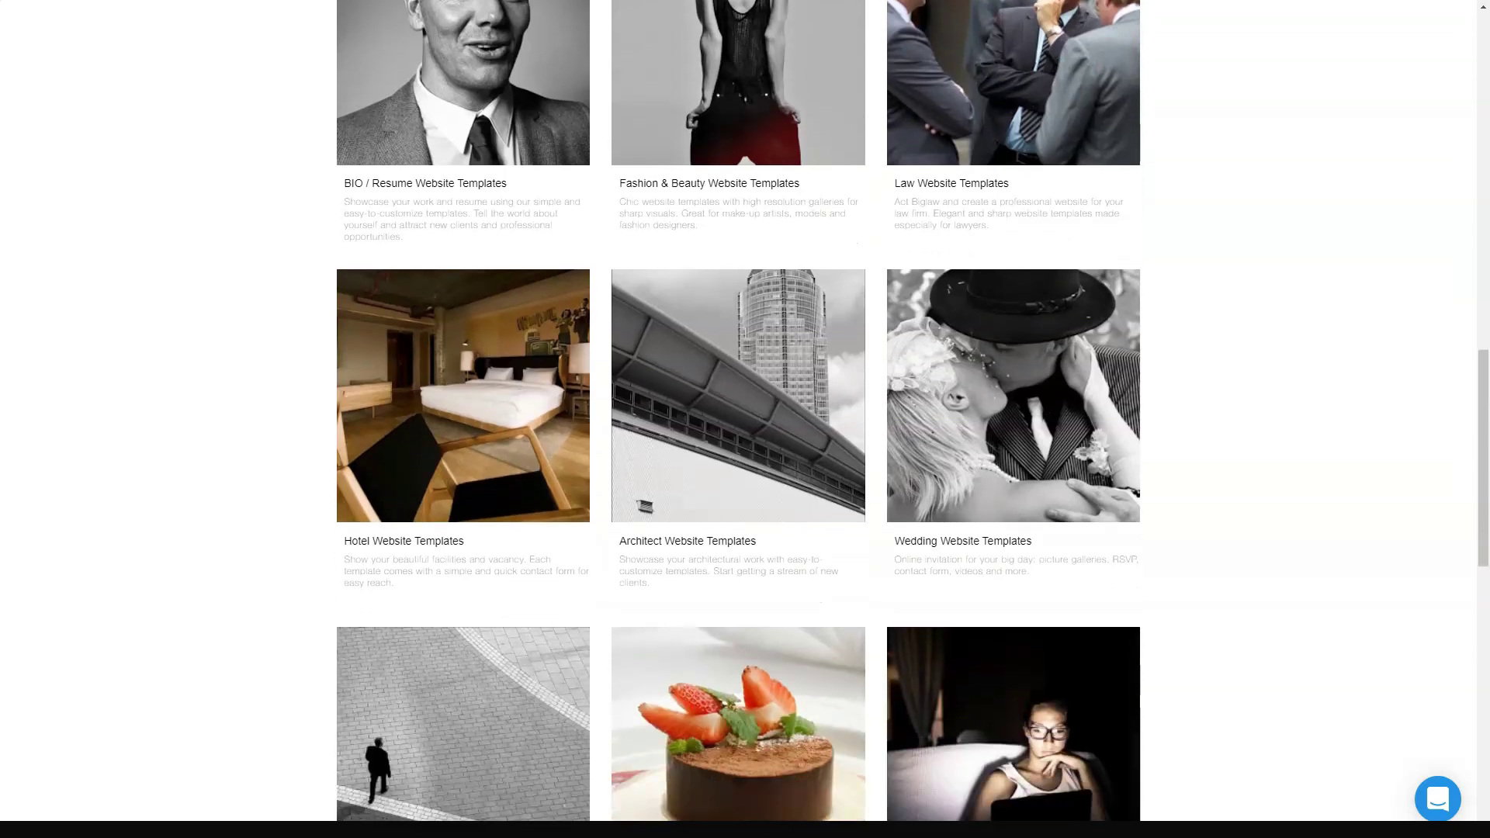
pyautogui.scroll(-1, 745, 443)
pyautogui.scroll(-2, 745, 442)
pyautogui.scroll(-1, 745, 442)
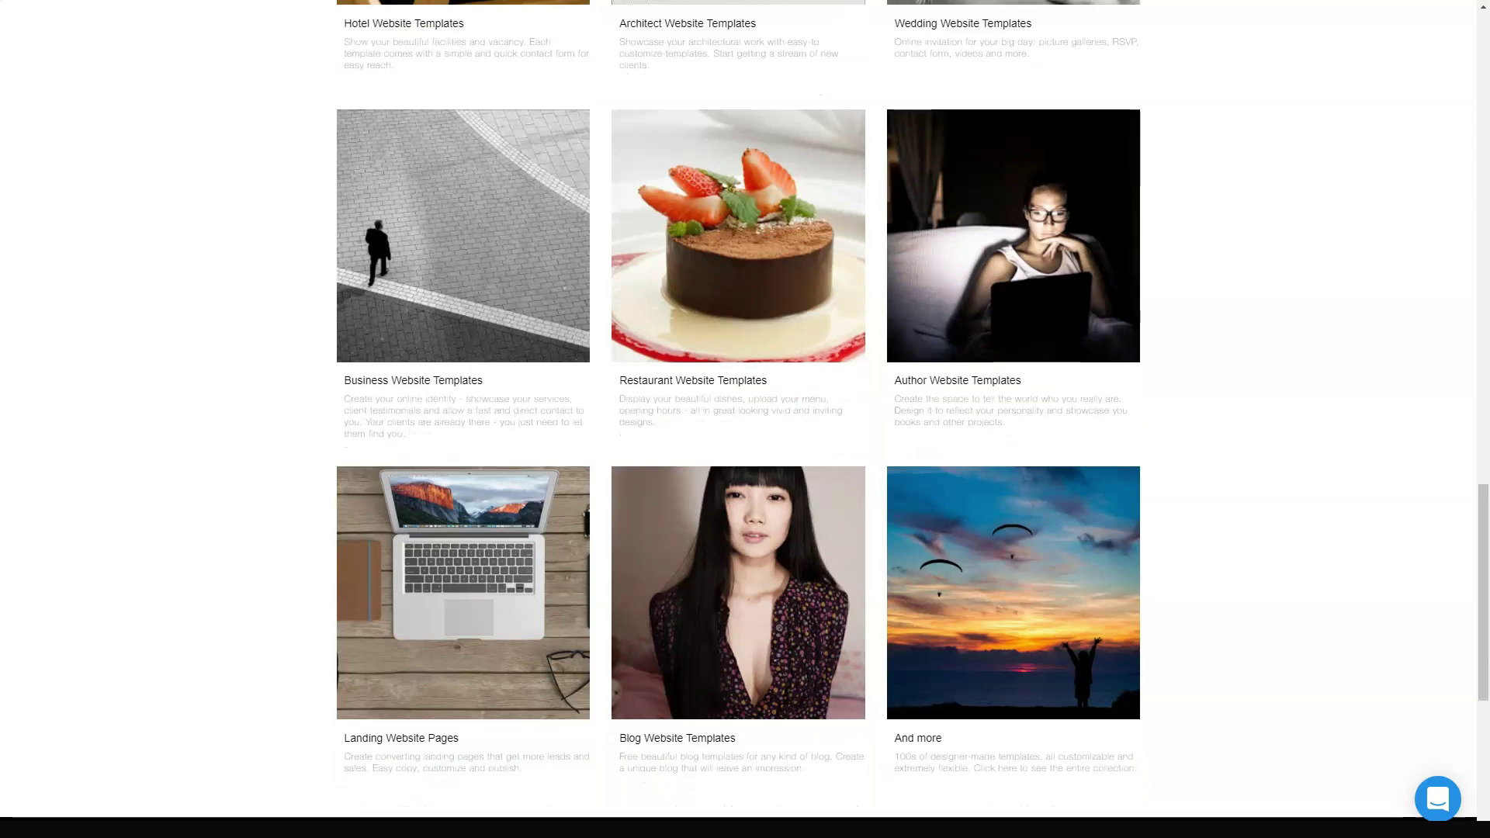
pyautogui.scroll(-1, 745, 443)
pyautogui.scroll(-1, 746, 442)
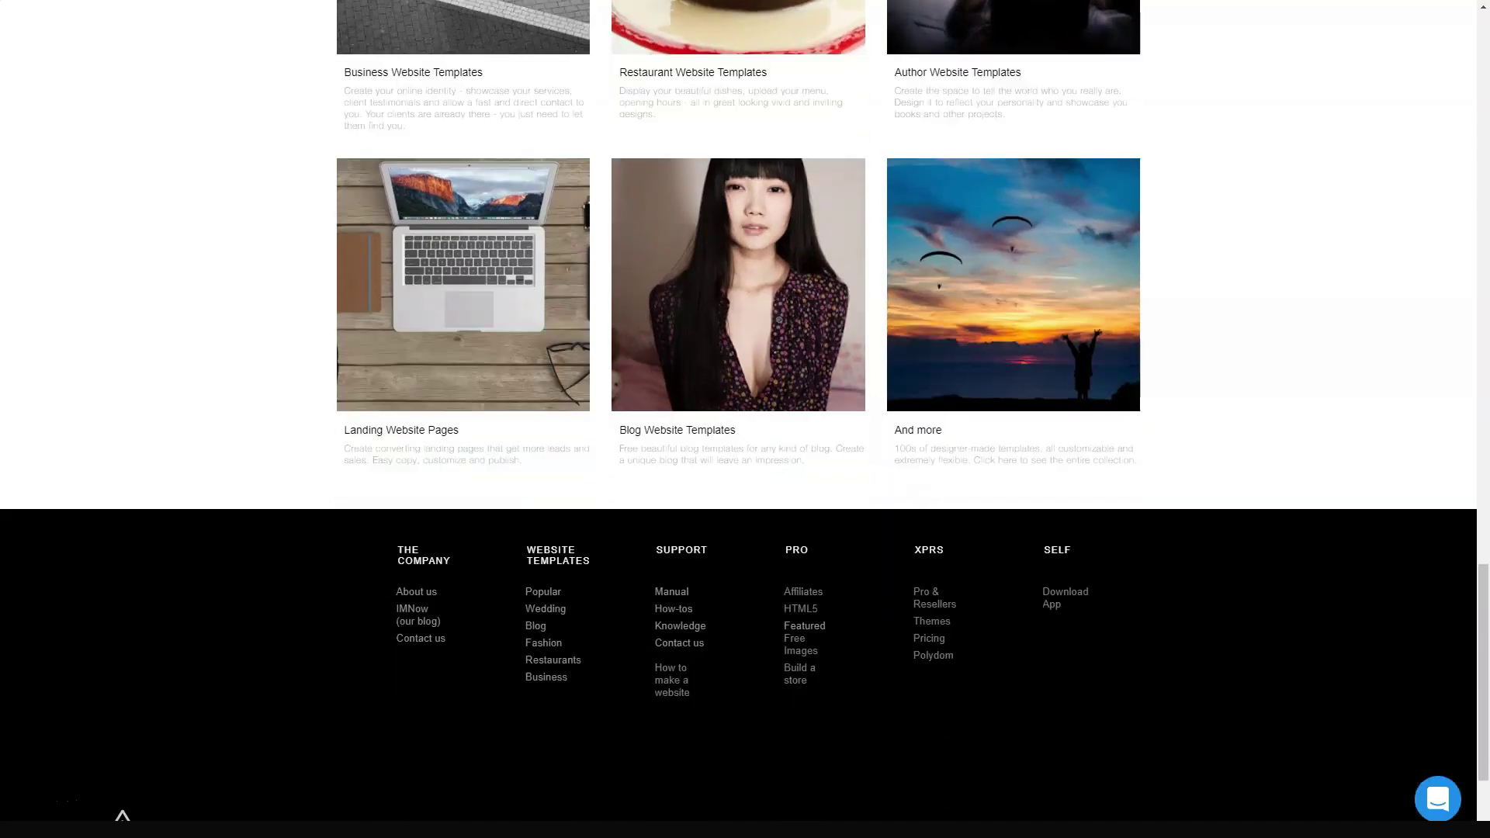
pyautogui.scroll(-1, 745, 443)
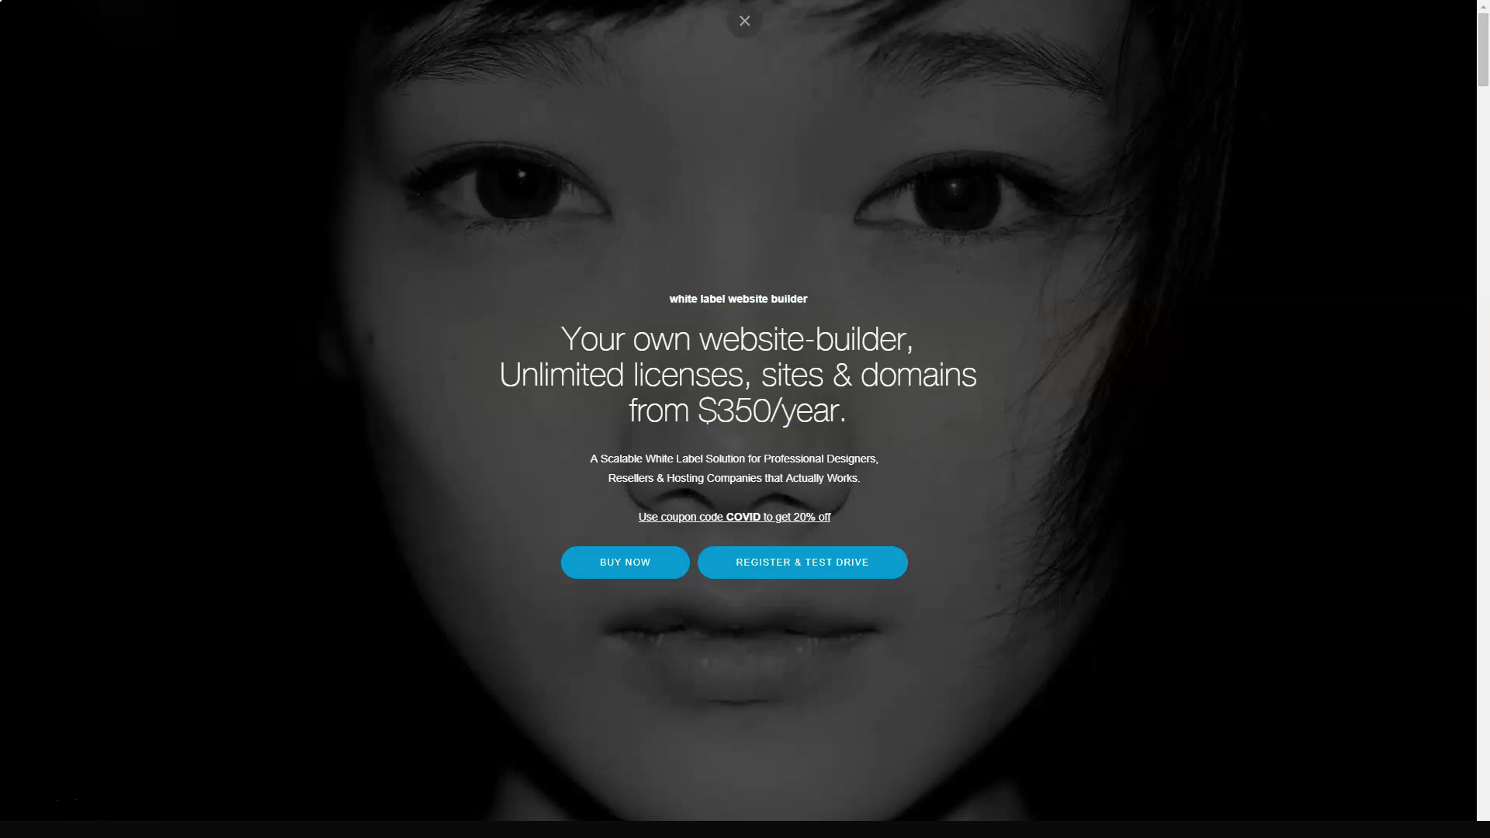
pyautogui.scroll(-3, 745, 420)
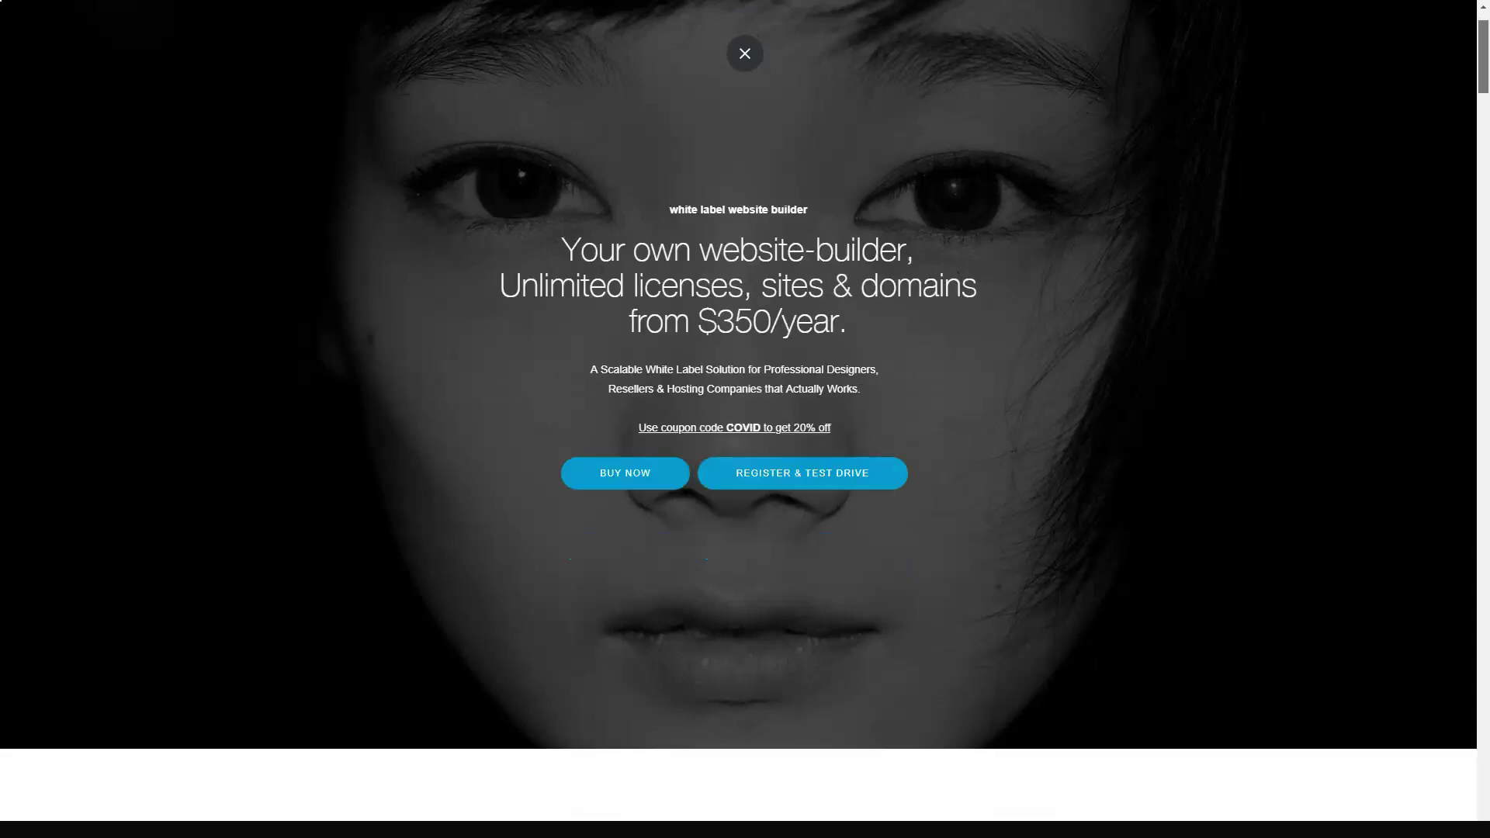
pyautogui.scroll(-2, 745, 420)
pyautogui.scroll(-1, 746, 419)
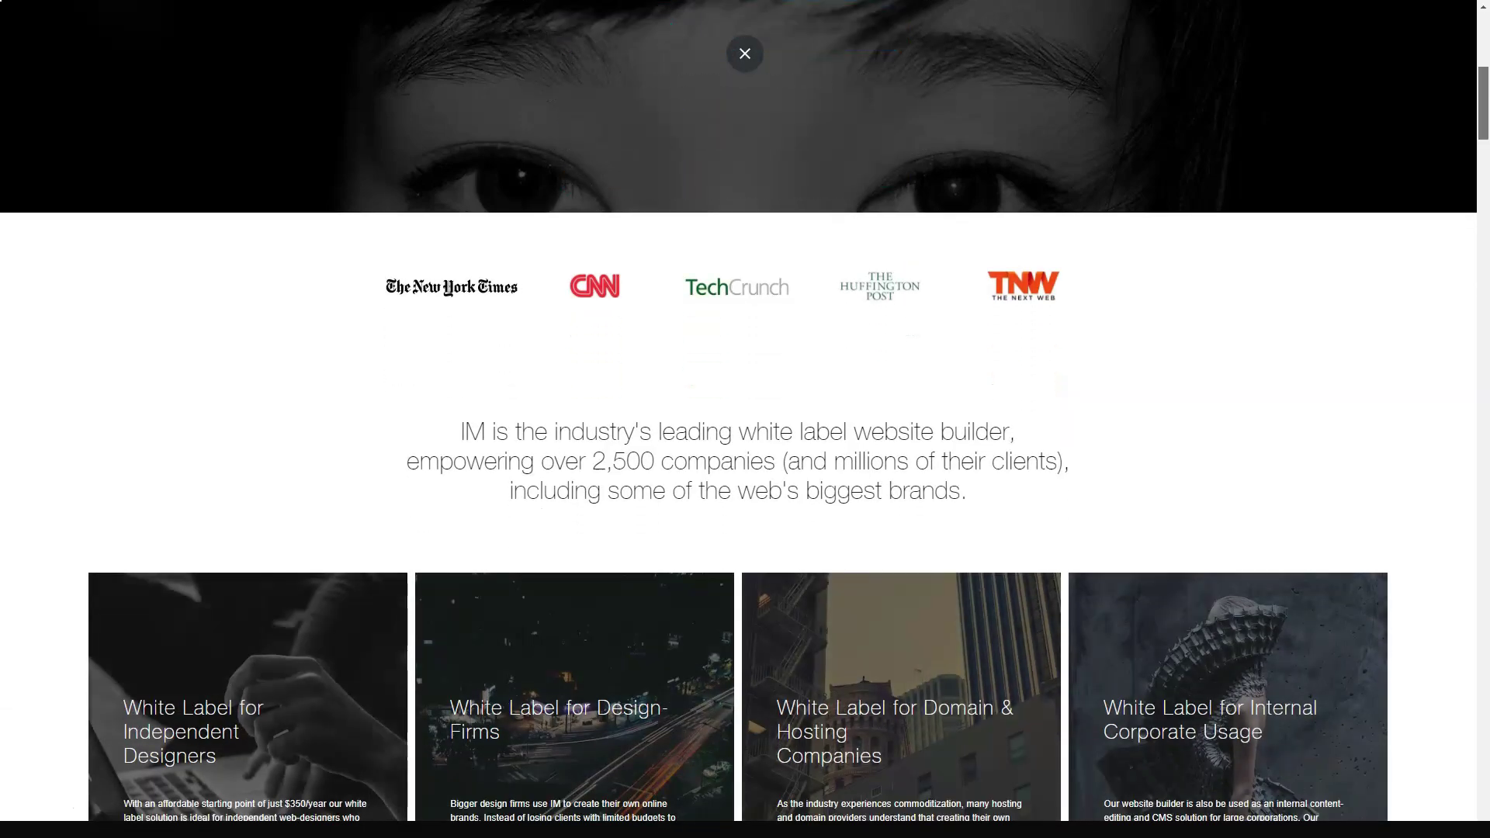
pyautogui.scroll(-1, 745, 420)
pyautogui.scroll(-1, 746, 420)
pyautogui.scroll(-1, 745, 419)
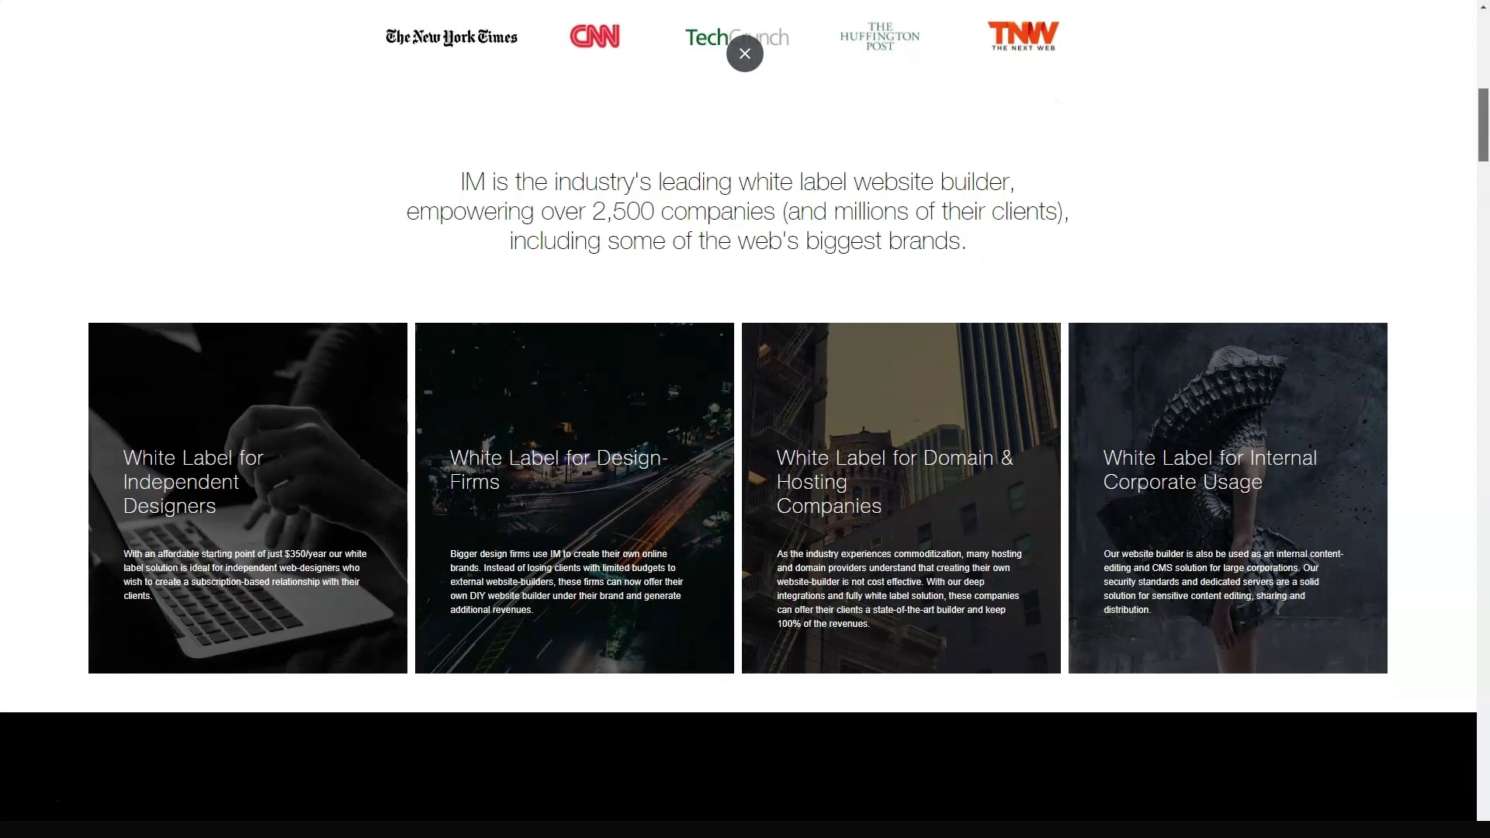
pyautogui.scroll(-1, 745, 419)
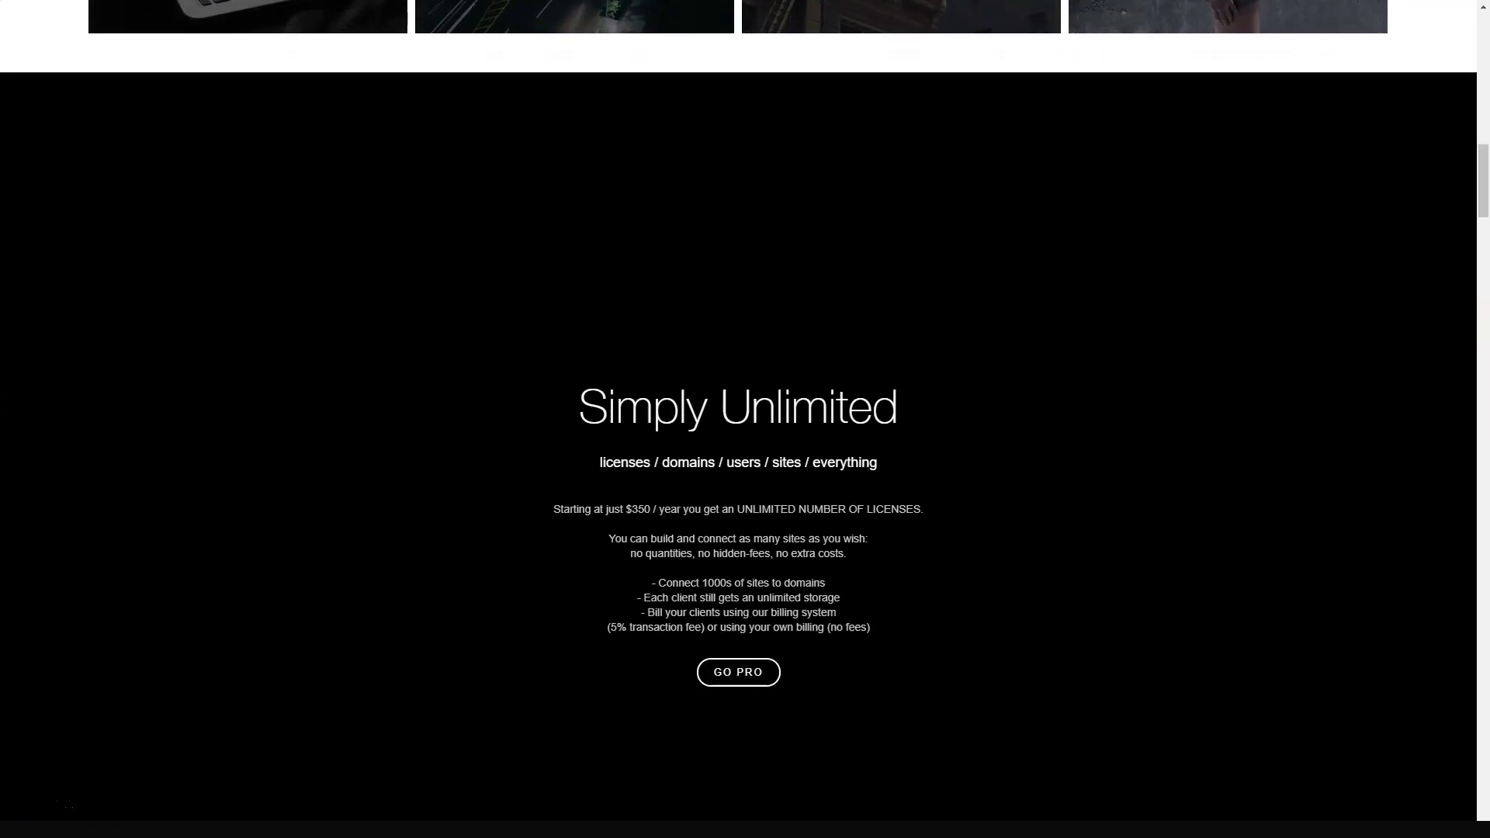
pyautogui.scroll(-1, 745, 419)
pyautogui.scroll(-1, 745, 419)
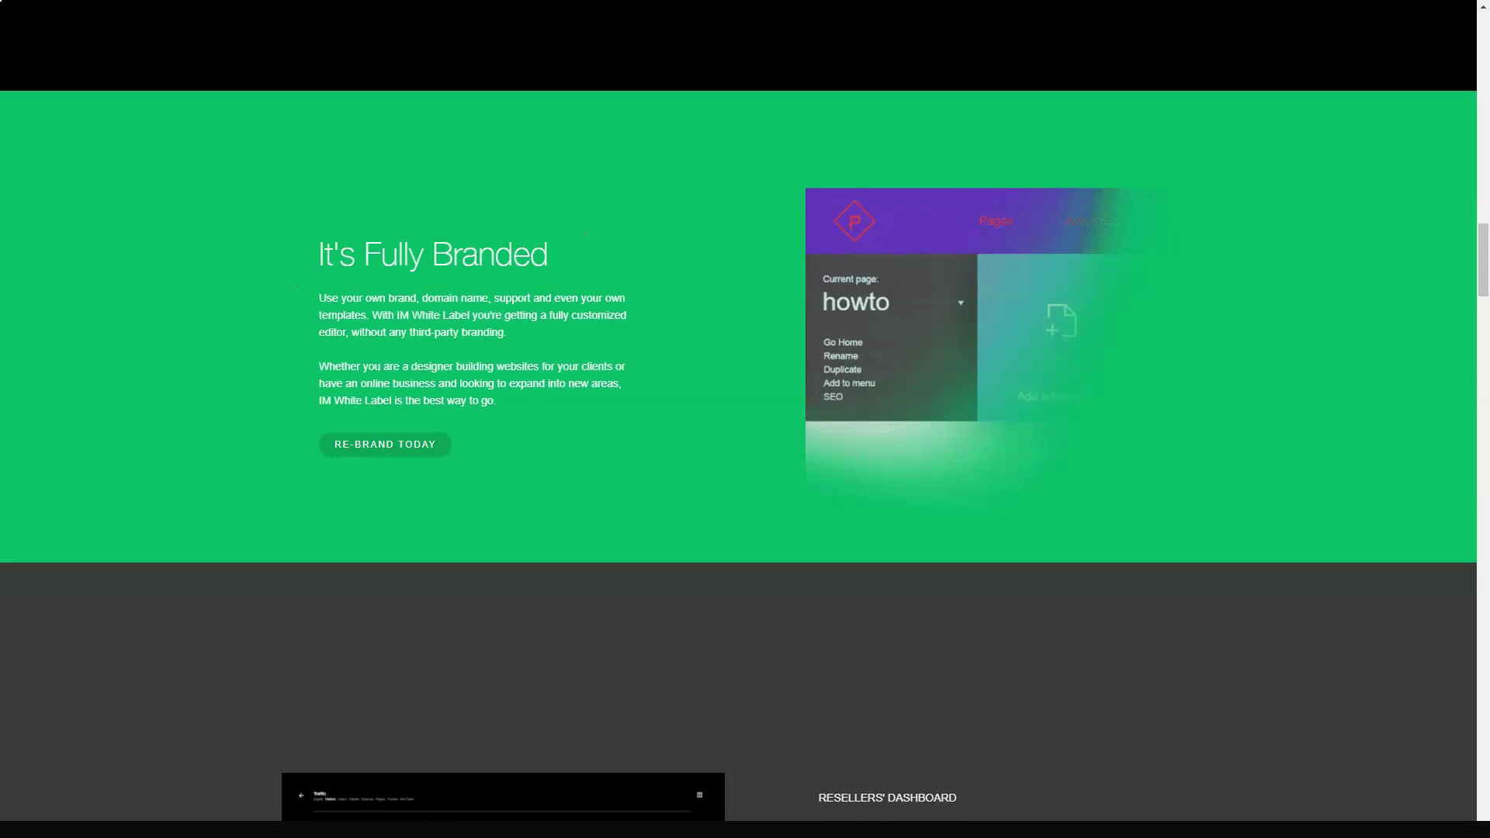
pyautogui.scroll(-2, 746, 419)
pyautogui.scroll(-2, 746, 465)
pyautogui.scroll(-1, 745, 467)
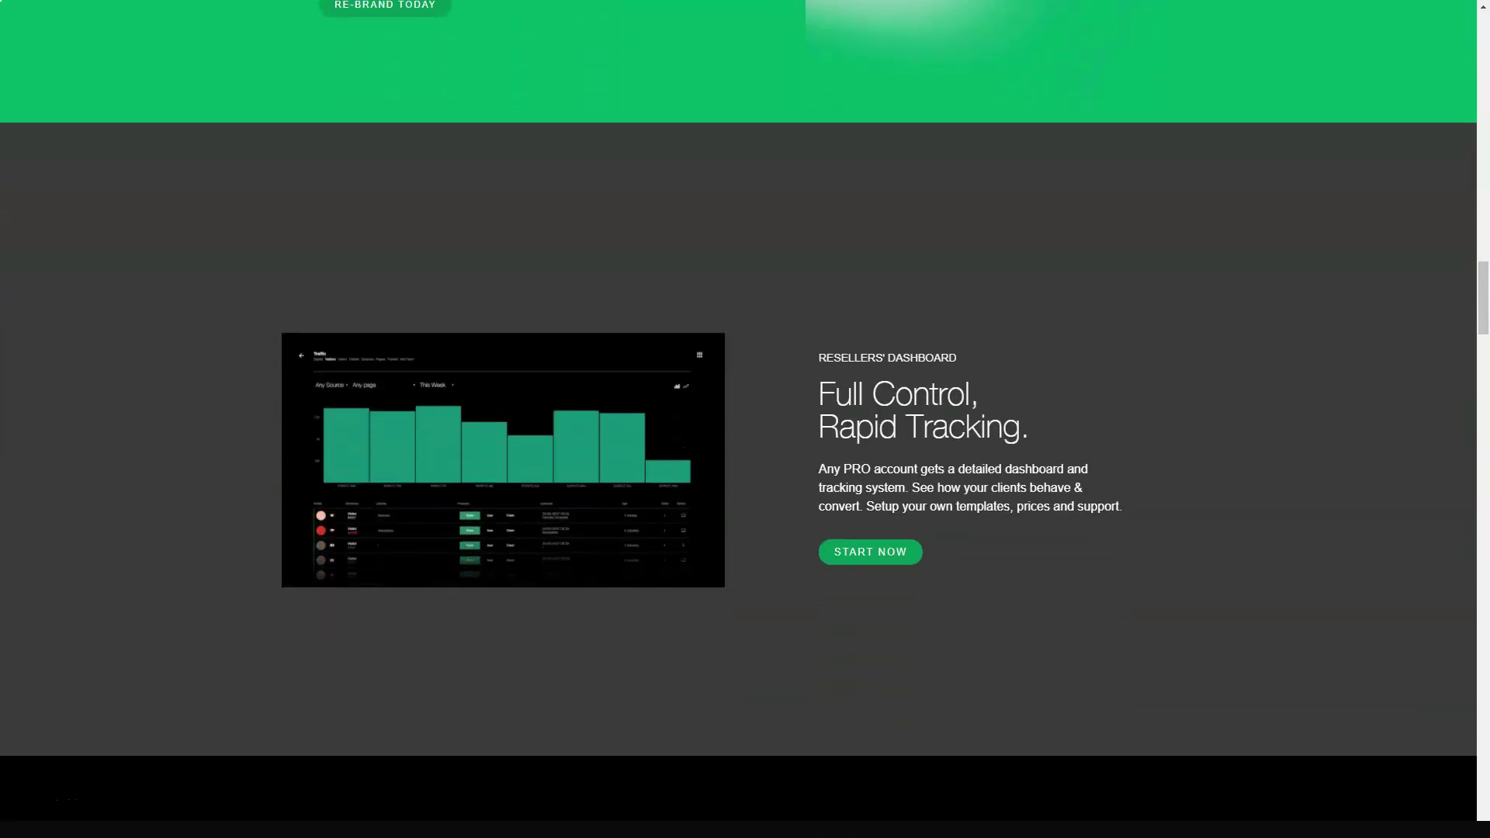
pyautogui.scroll(-1, 745, 466)
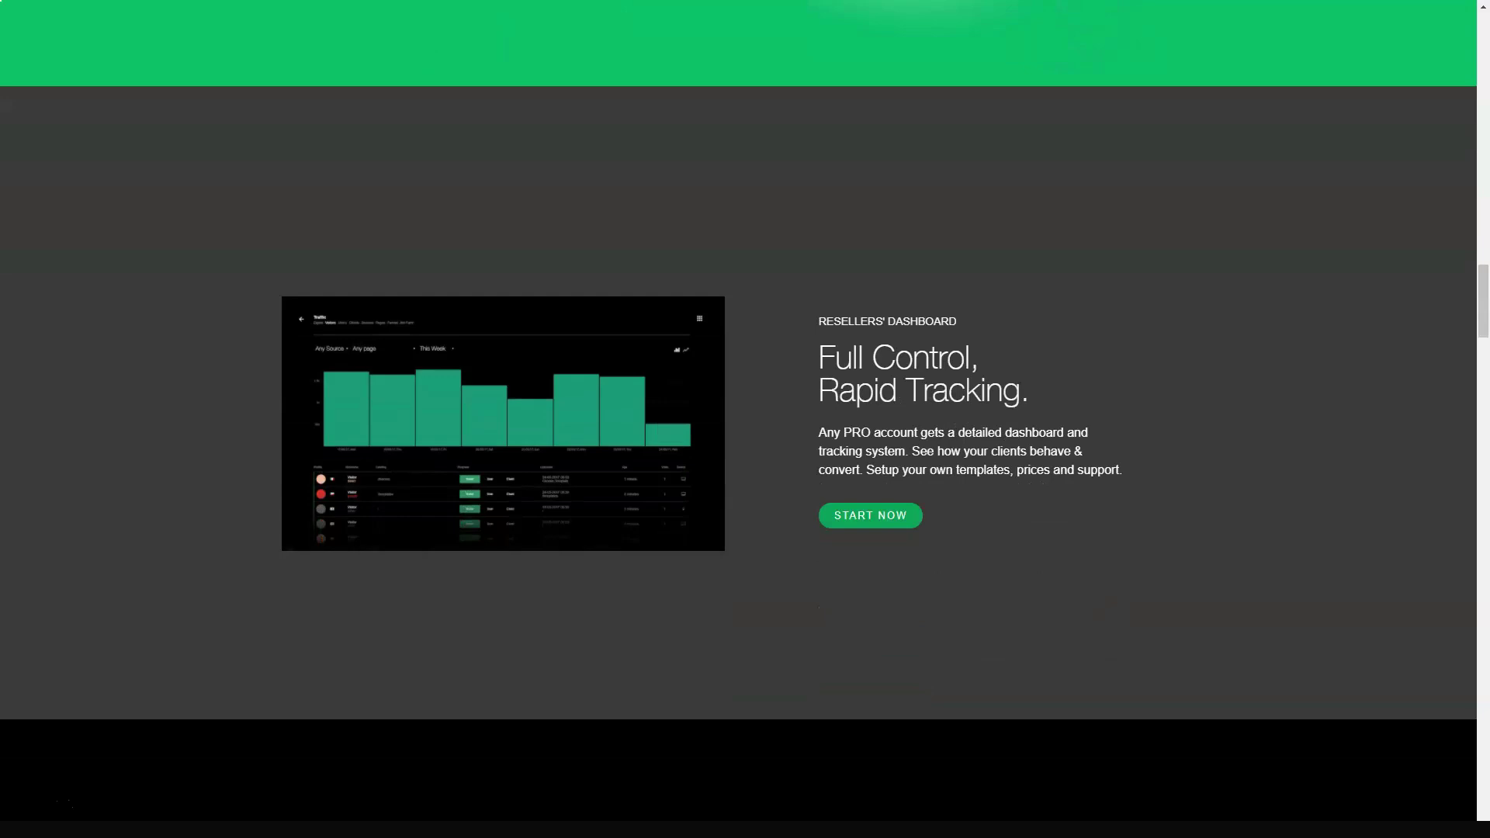